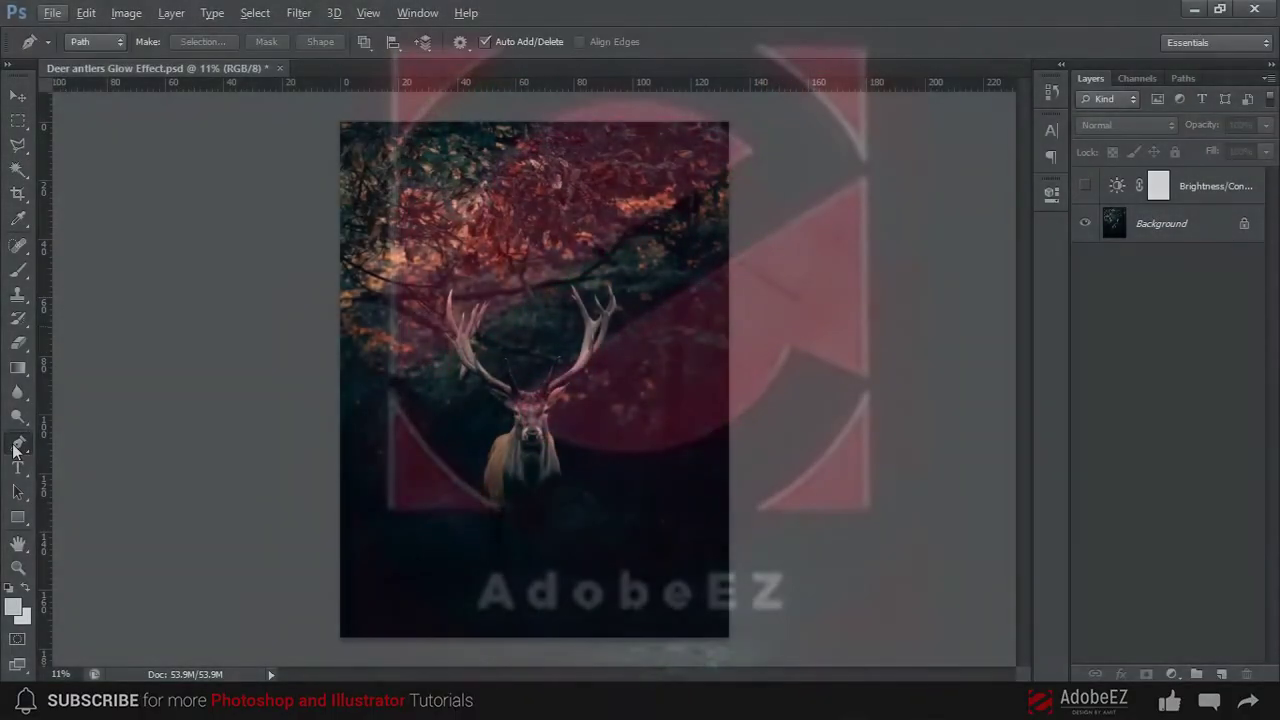
# Zoom in and start a Pen path at the right antler's small tine, curving down its right edge
pyautogui.scroll(5, 585, 434)
pyautogui.scroll(3, 585, 434)
pyautogui.scroll(3, 534, 551)
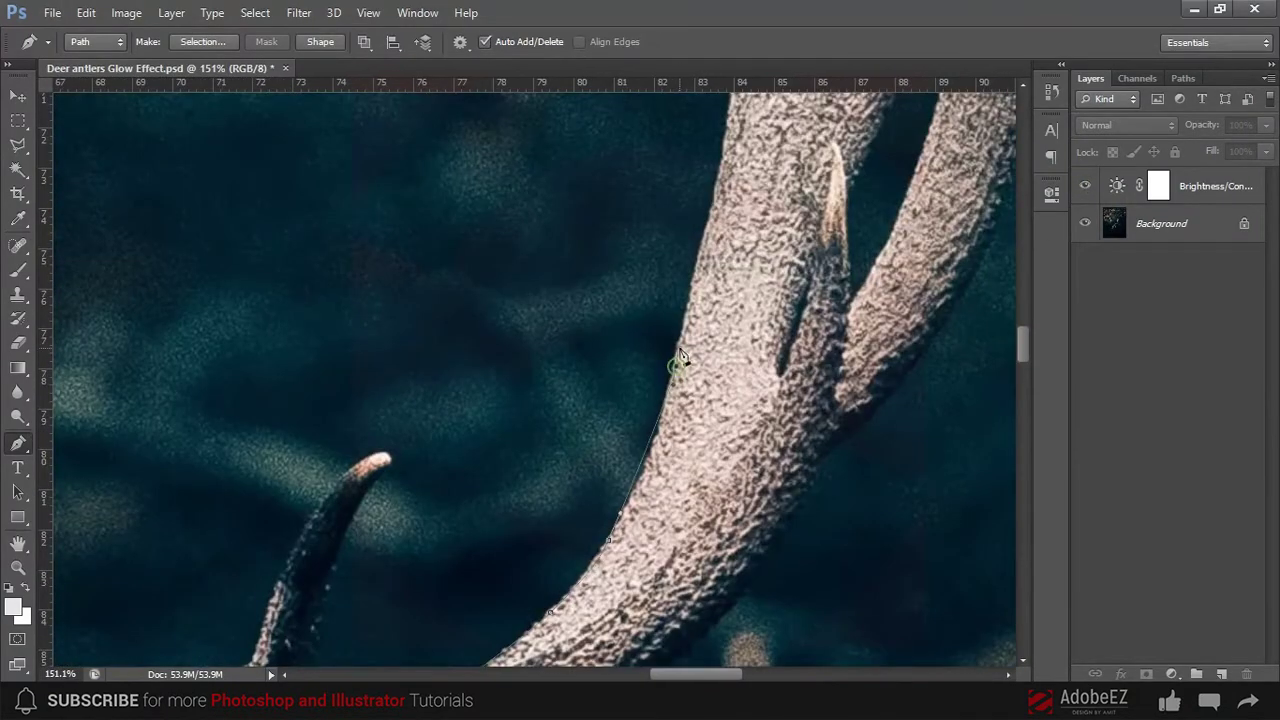
pyautogui.scroll(2, 663, 380)
pyautogui.scroll(2, 680, 409)
pyautogui.scroll(2, 686, 300)
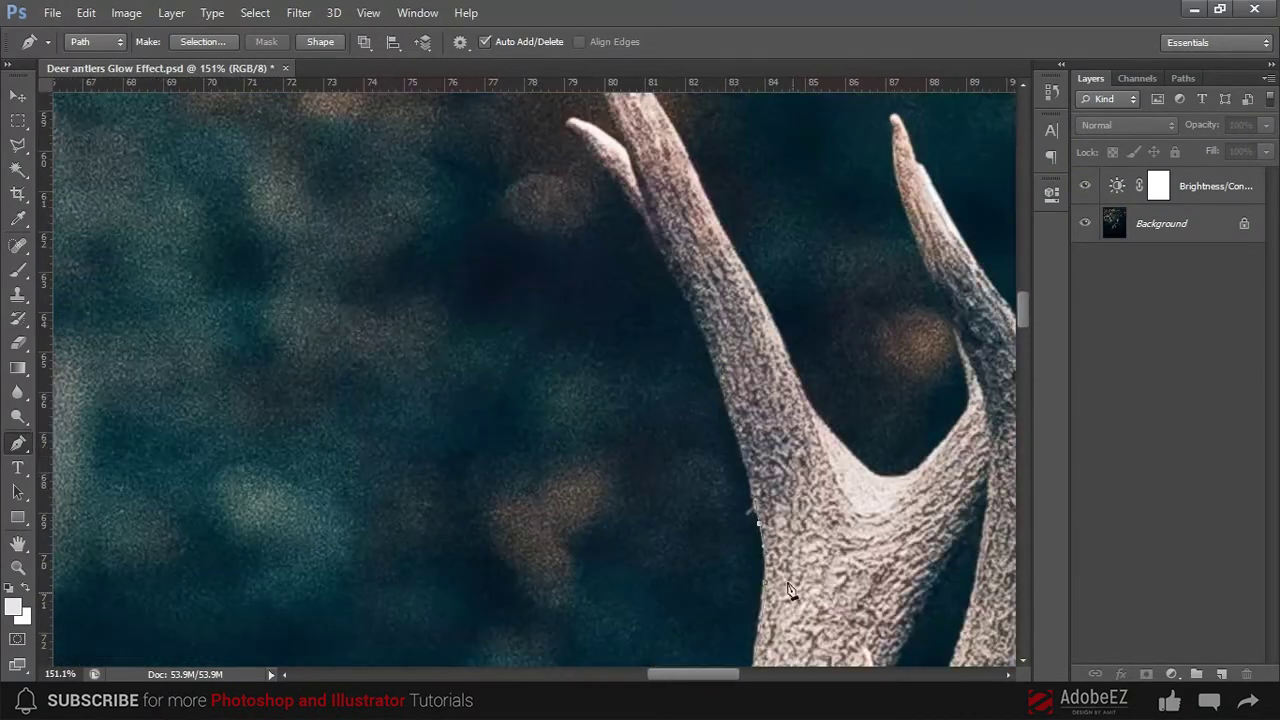
pyautogui.scroll(3, 788, 590)
pyautogui.click(651, 286)
pyautogui.scroll(2, 750, 360)
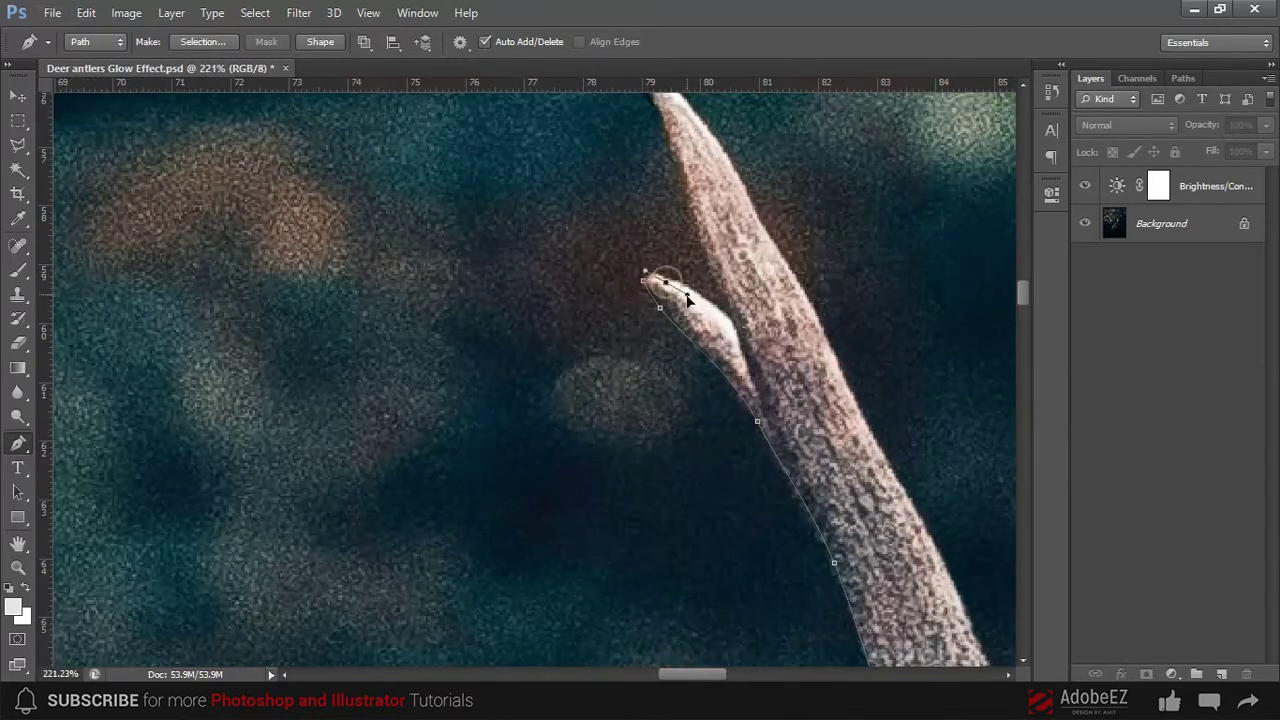
pyautogui.scroll(3, 737, 338)
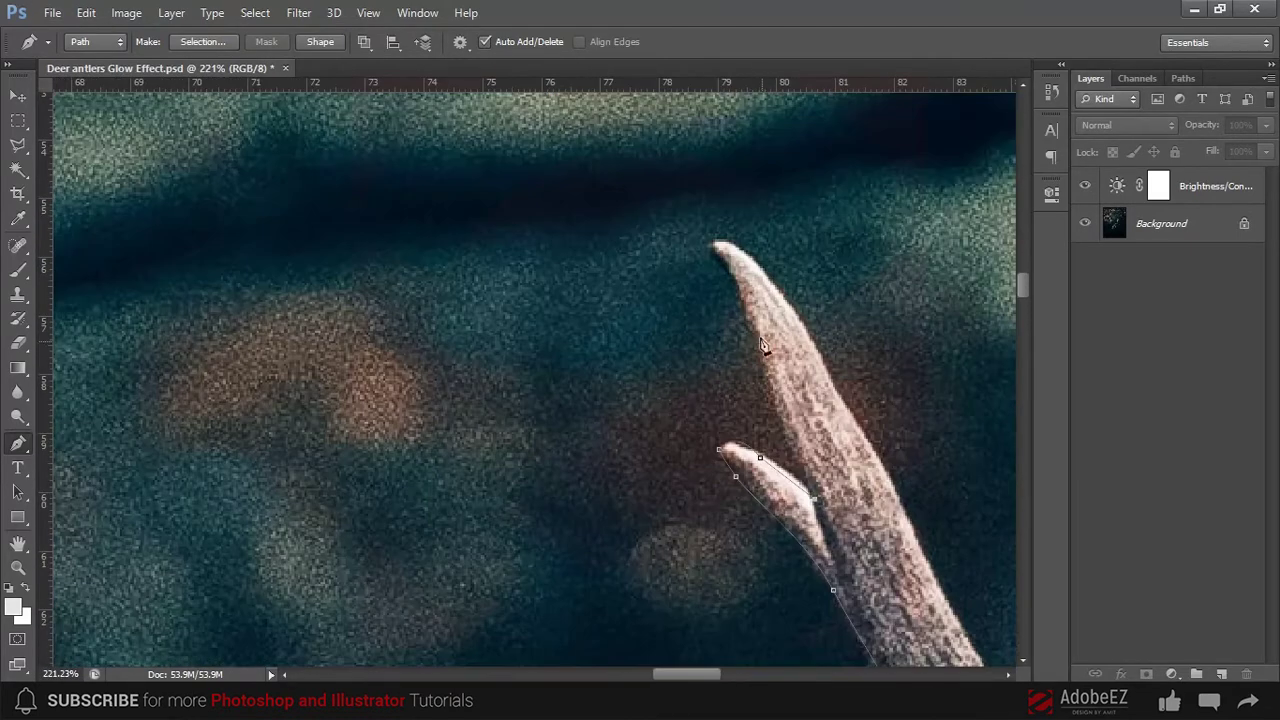
pyautogui.click(717, 247)
pyautogui.scroll(-2, 700, 290)
pyautogui.moveTo(692, 257); pyautogui.dragTo(720, 363)
# Continue the path to the right tine's tip and along its right edge
pyautogui.scroll(-1, 696, 360)
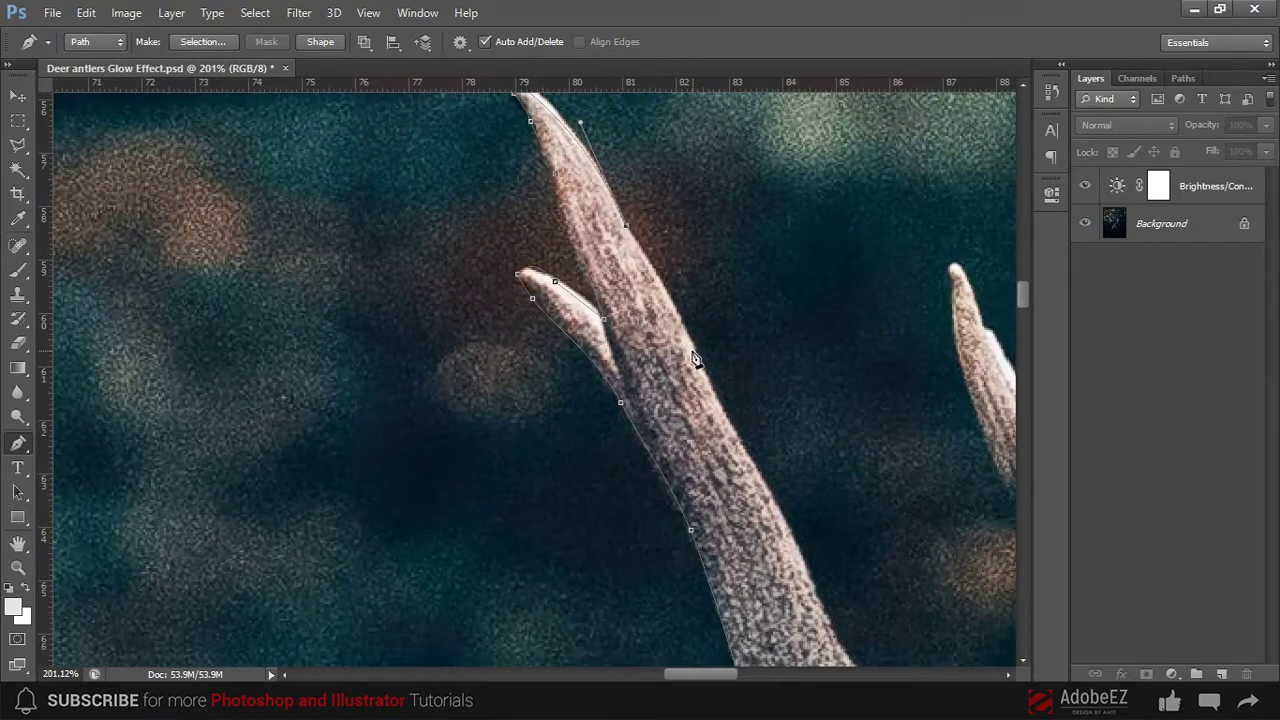
pyautogui.scroll(-2, 700, 400)
pyautogui.scroll(-3, 700, 450)
pyautogui.hscroll(5, 700, 450)
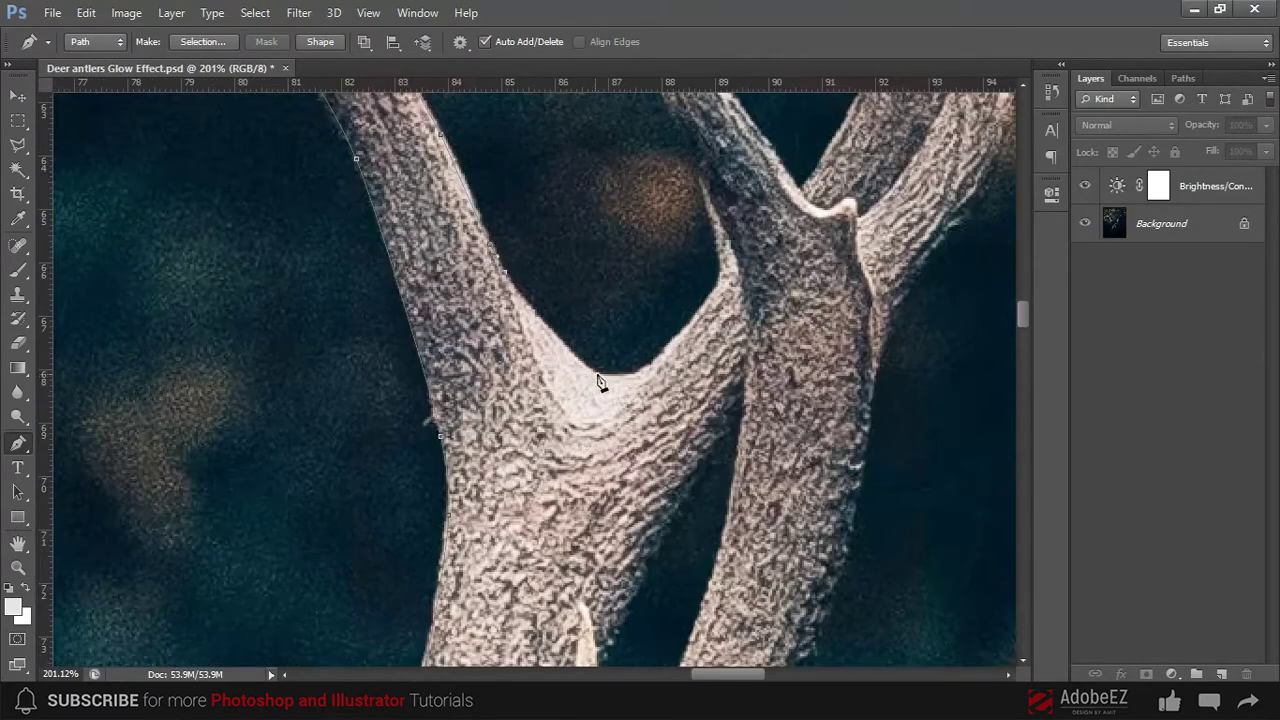
pyautogui.moveTo(598, 375); pyautogui.dragTo(624, 377)
pyautogui.scroll(3, 703, 300)
pyautogui.scroll(5, 703, 310)
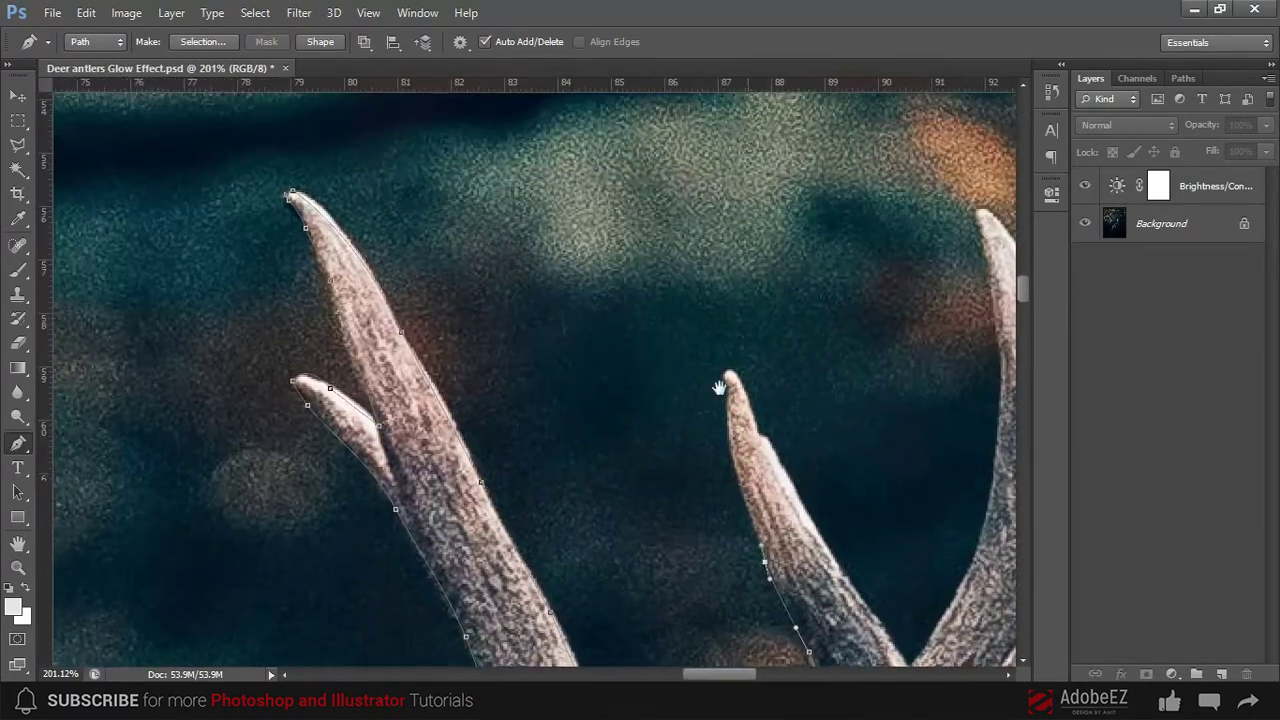
pyautogui.scroll(1, 697, 330)
pyautogui.click(697, 283)
pyautogui.click(776, 423)
pyautogui.scroll(-2, 720, 360)
pyautogui.hscroll(2, 720, 360)
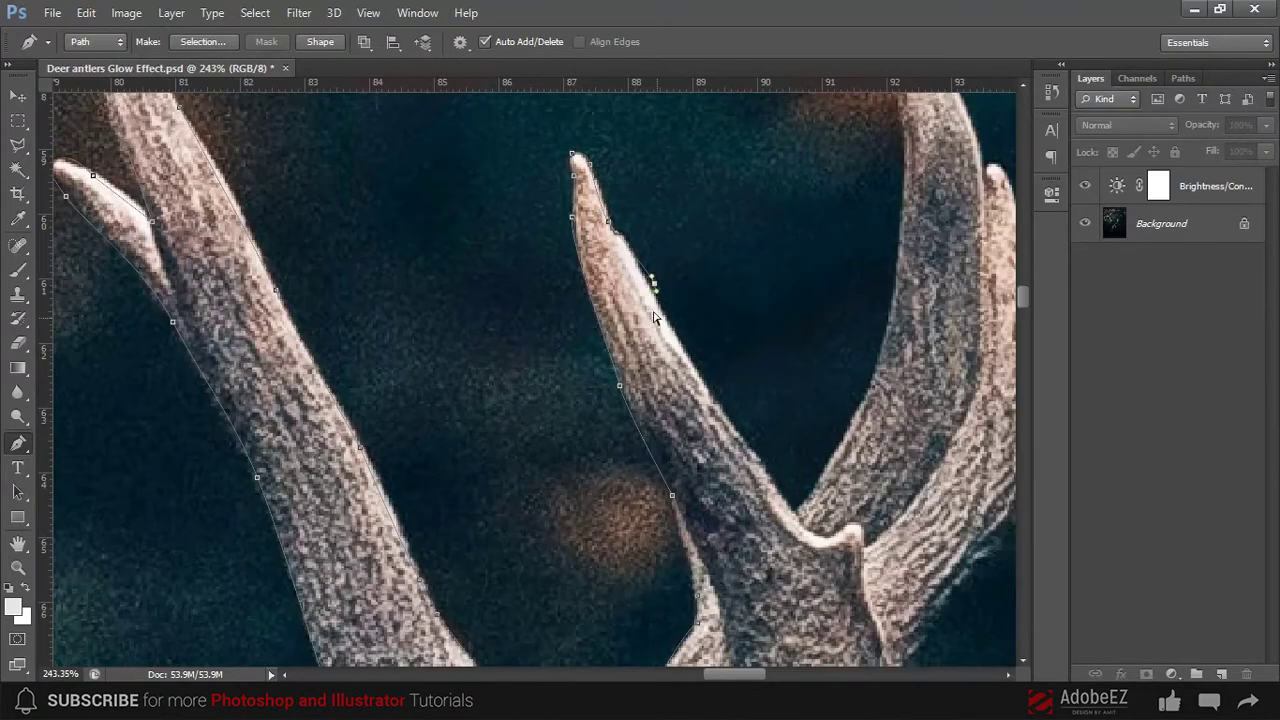
pyautogui.scroll(-3, 640, 280)
pyautogui.hscroll(2, 640, 280)
pyautogui.scroll(2, 705, 250)
pyautogui.scroll(2, 737, 223)
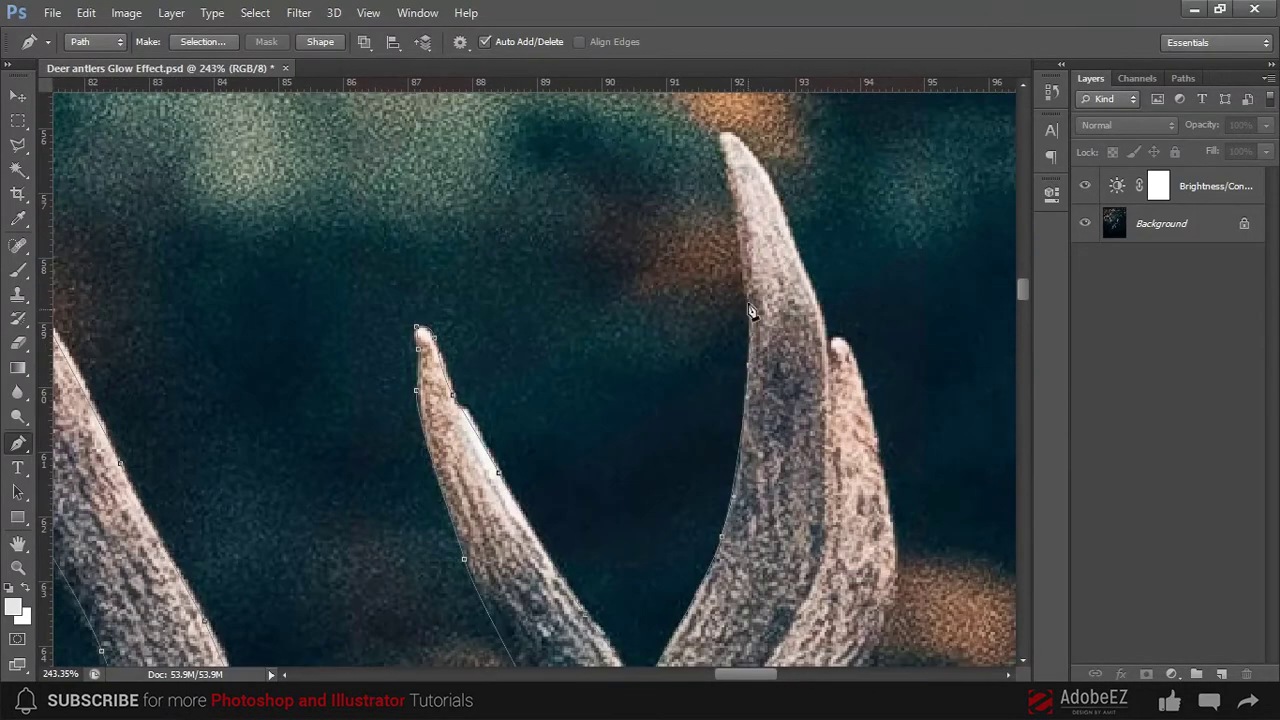
pyautogui.scroll(2, 743, 325)
pyautogui.scroll(-2, 600, 320)
pyautogui.hscroll(2, 600, 320)
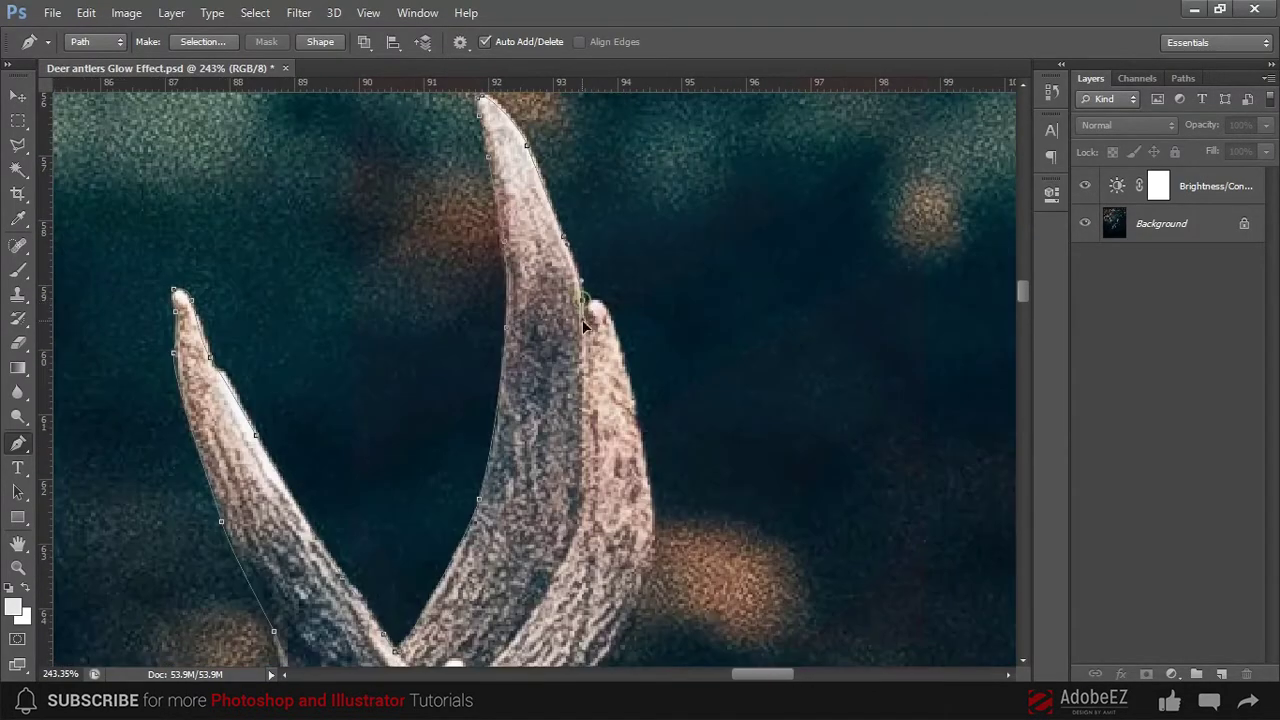
pyautogui.scroll(-1, 593, 310)
pyautogui.scroll(-2, 646, 297)
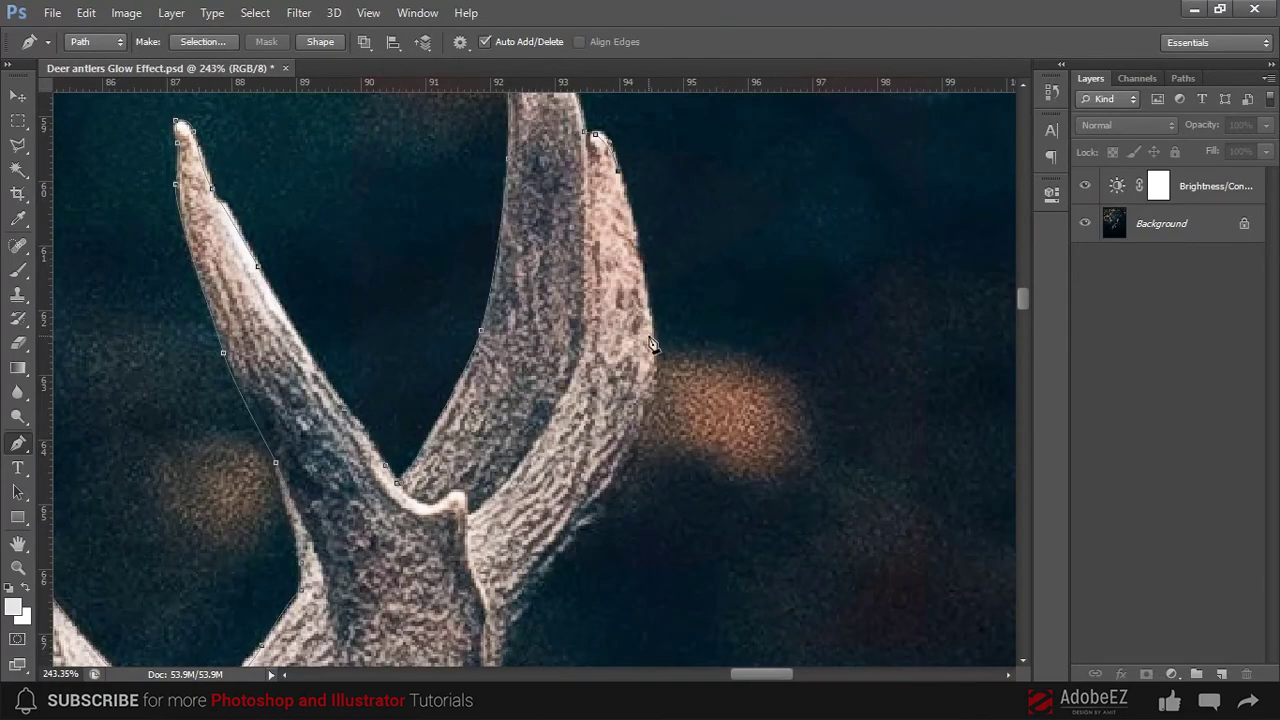
pyautogui.scroll(-2, 655, 355)
pyautogui.hscroll(-1, 655, 355)
pyautogui.scroll(-3, 583, 546)
pyautogui.scroll(-3, 608, 297)
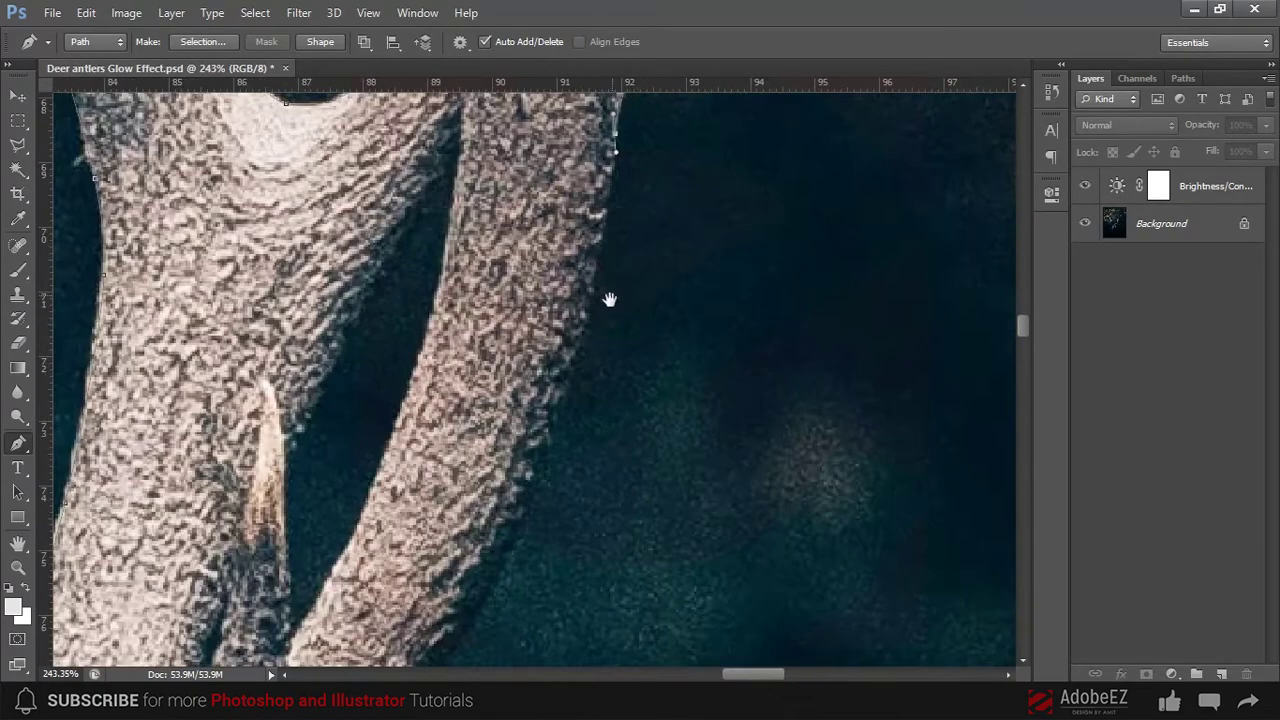
pyautogui.scroll(-4, 686, 293)
pyautogui.hscroll(-3, 686, 293)
pyautogui.scroll(-3, 700, 294)
pyautogui.hscroll(-2, 740, 260)
pyautogui.scroll(-2, 700, 310)
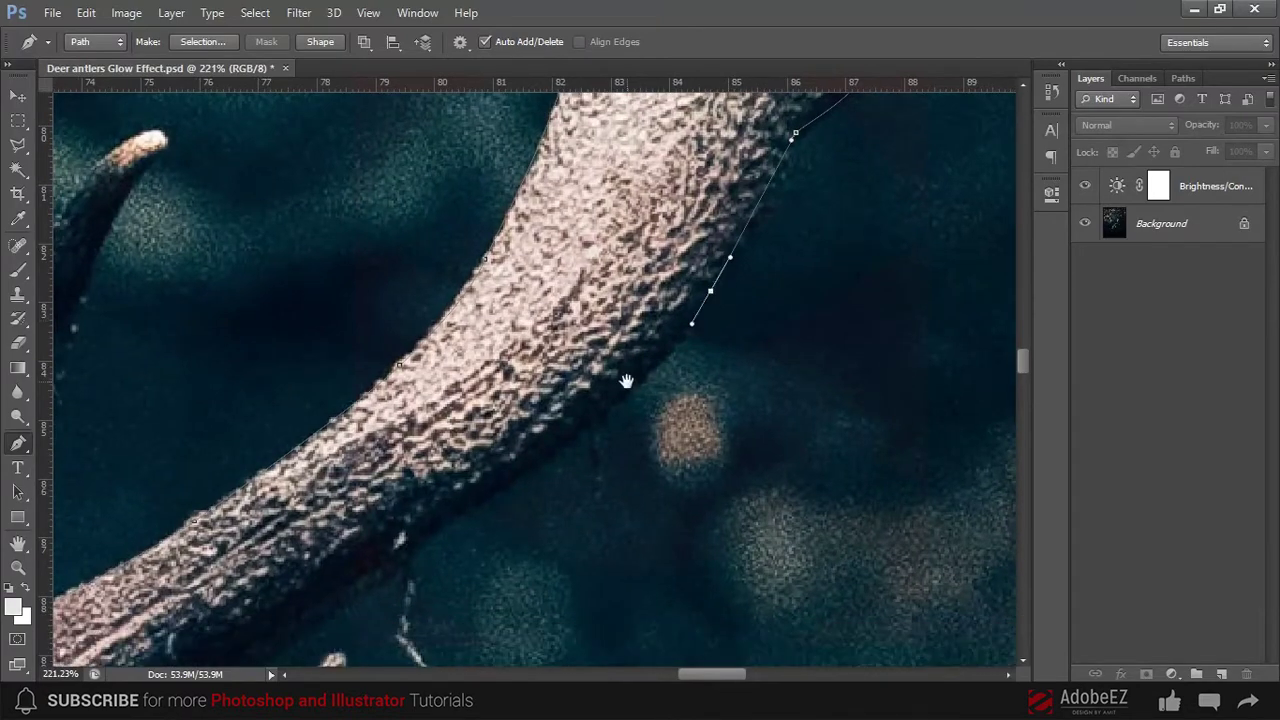
pyautogui.scroll(-2, 590, 390)
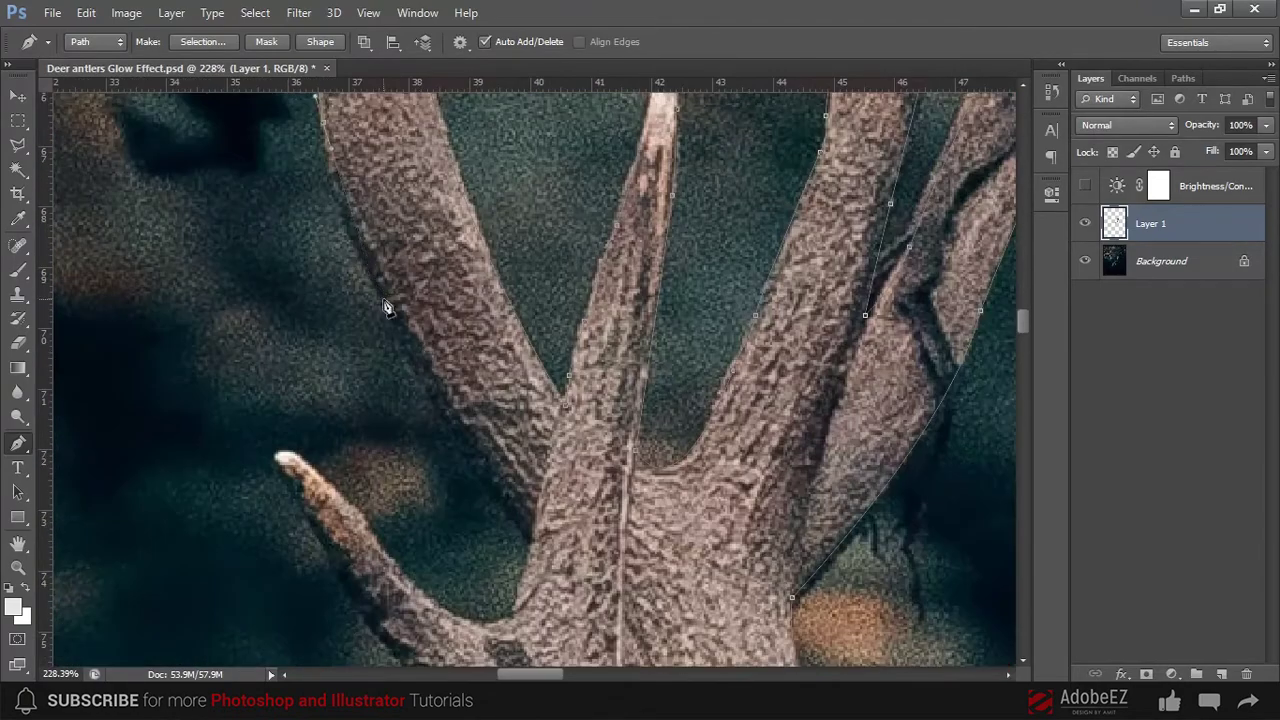
# Pen-trace the left antler's outer edge and tine tips
pyautogui.click(384, 300)
pyautogui.click(467, 449)
pyautogui.moveTo(467, 449); pyautogui.dragTo(362, 304)
pyautogui.click(422, 393)
pyautogui.click(401, 467)
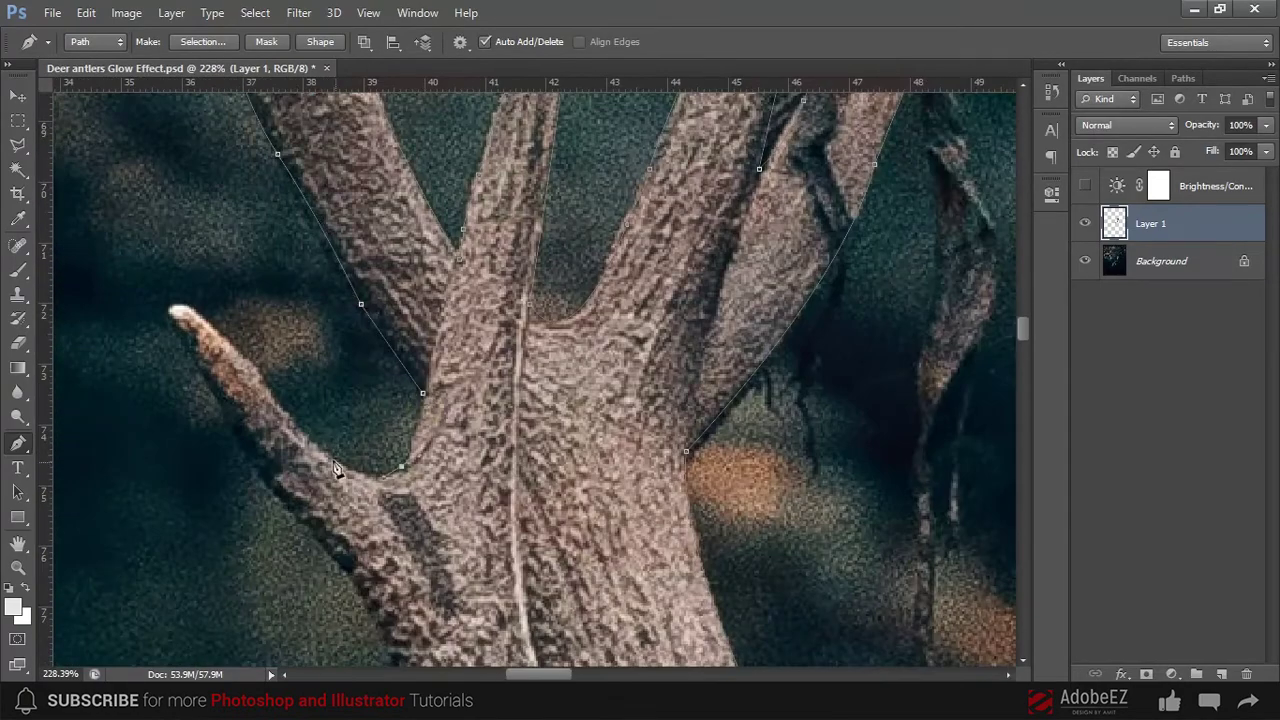
pyautogui.scroll(2, 203, 338)
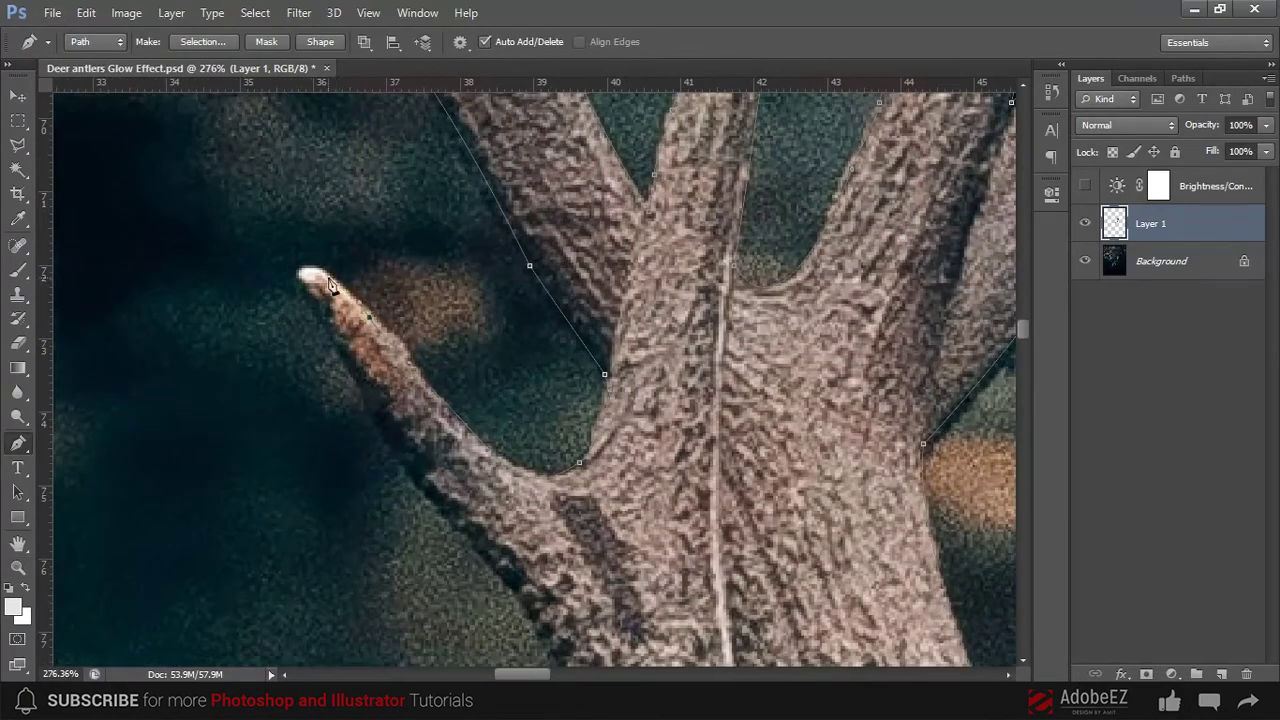
pyautogui.click(304, 268)
pyautogui.moveTo(388, 400); pyautogui.dragTo(355, 281)
pyautogui.moveTo(400, 450); pyautogui.dragTo(300, 250)
pyautogui.moveTo(400, 500); pyautogui.dragTo(287, 300)
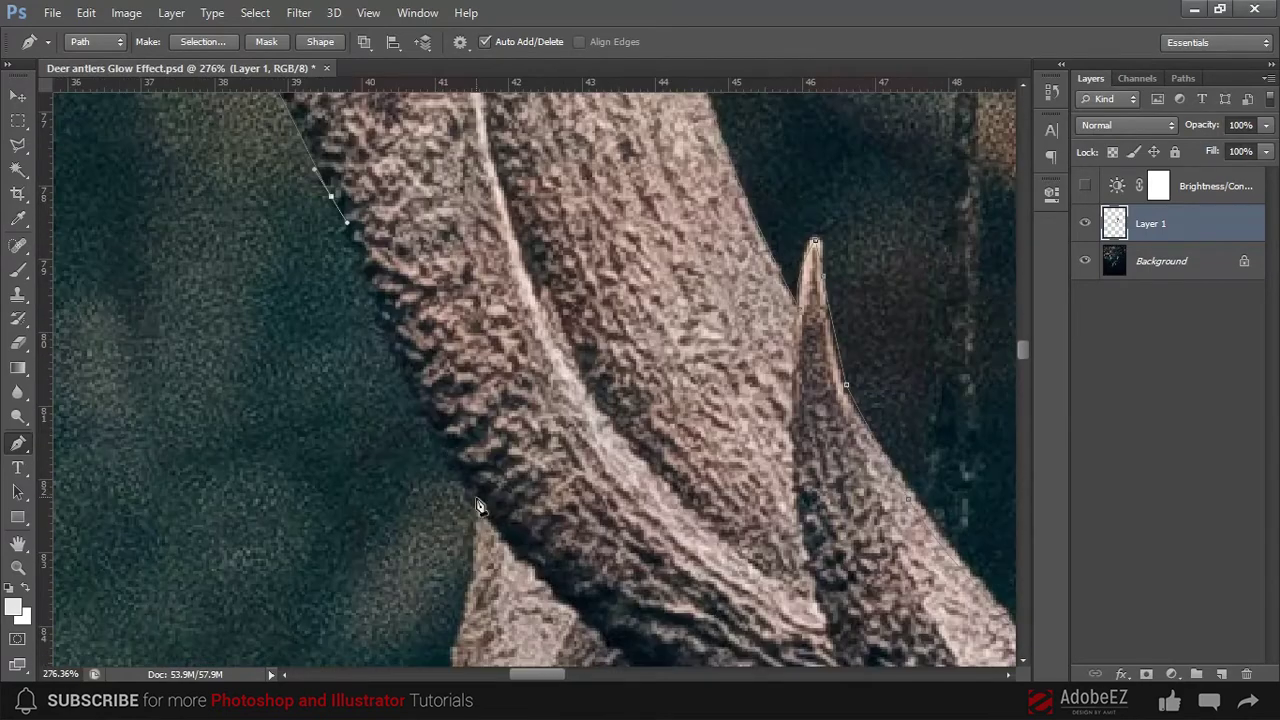
pyautogui.moveTo(475, 497); pyautogui.dragTo(522, 543)
# Continue the outline around the antler tip, inner edge and base, closing the path
pyautogui.scroll(-3, 472, 468)
pyautogui.scroll(2, 450, 400)
pyautogui.moveTo(427, 382); pyautogui.dragTo(440, 410)
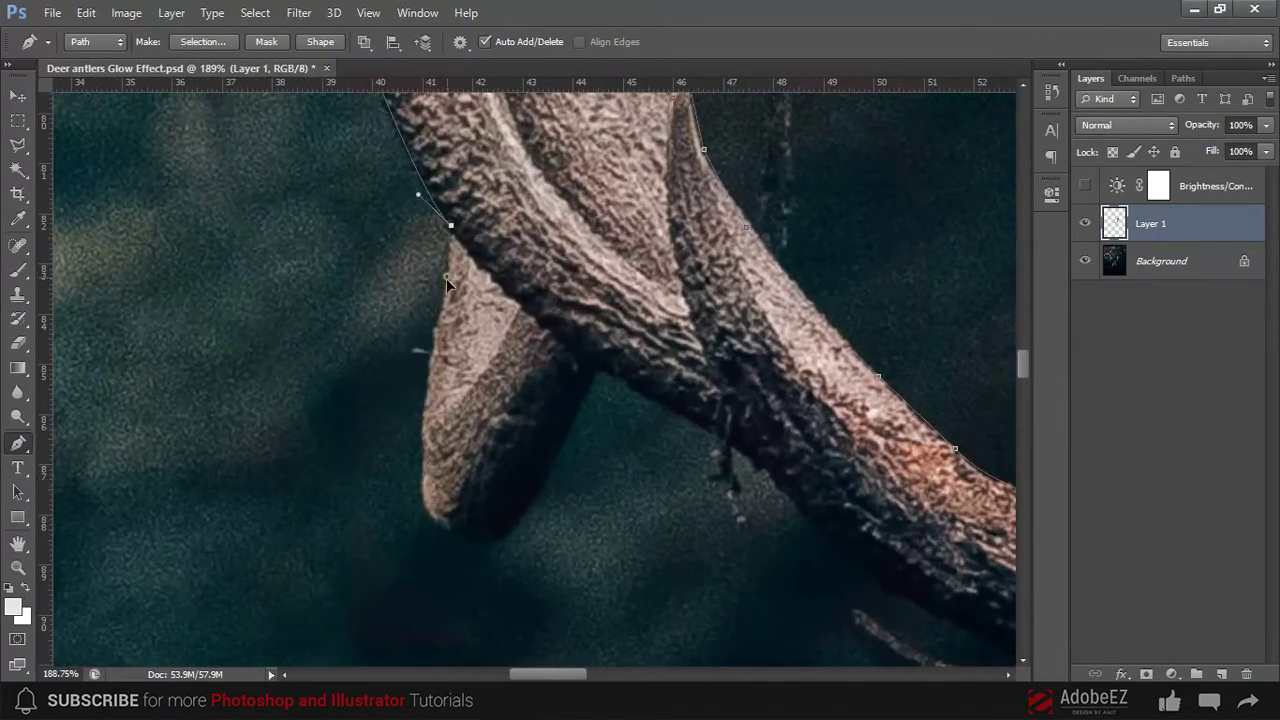
pyautogui.moveTo(470, 528); pyautogui.dragTo(534, 543)
pyautogui.moveTo(545, 461); pyautogui.dragTo(580, 377)
pyautogui.click(598, 357)
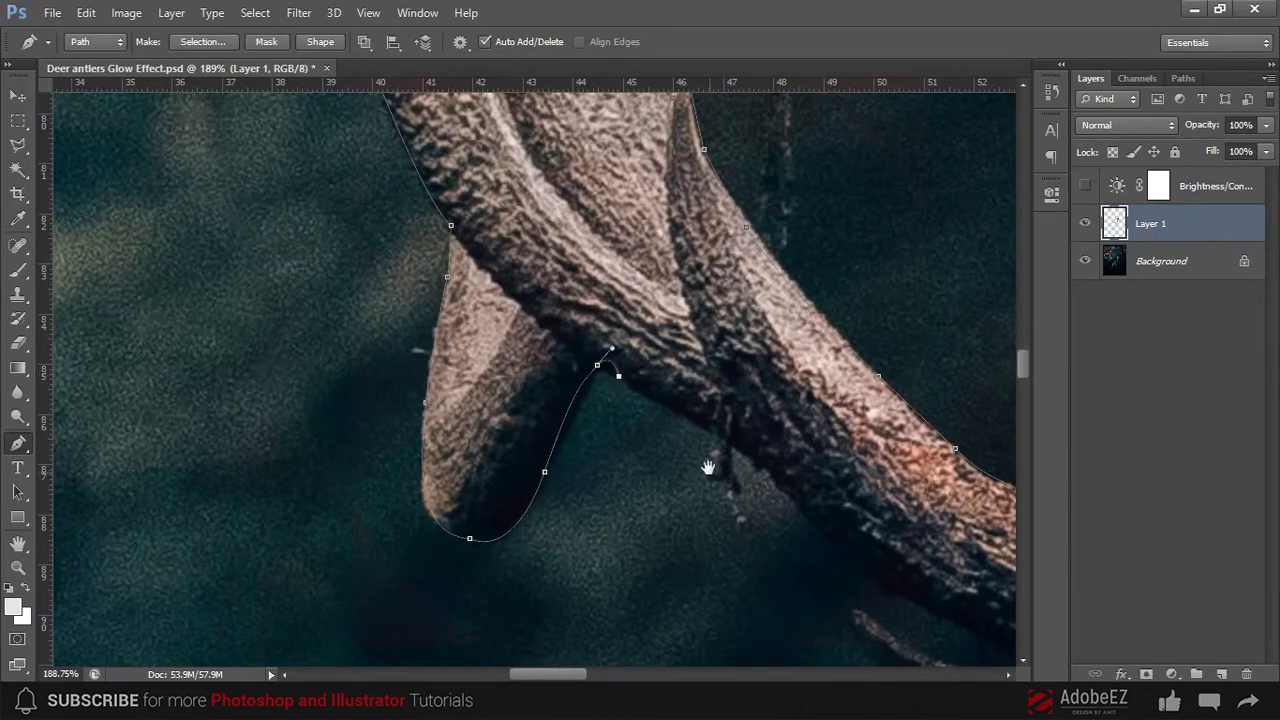
pyautogui.moveTo(709, 463)
pyautogui.mouseDown()
pyautogui.moveTo(564, 343)
pyautogui.moveTo(650, 350)
pyautogui.mouseUp()
pyautogui.scroll(-2, 766, 420)
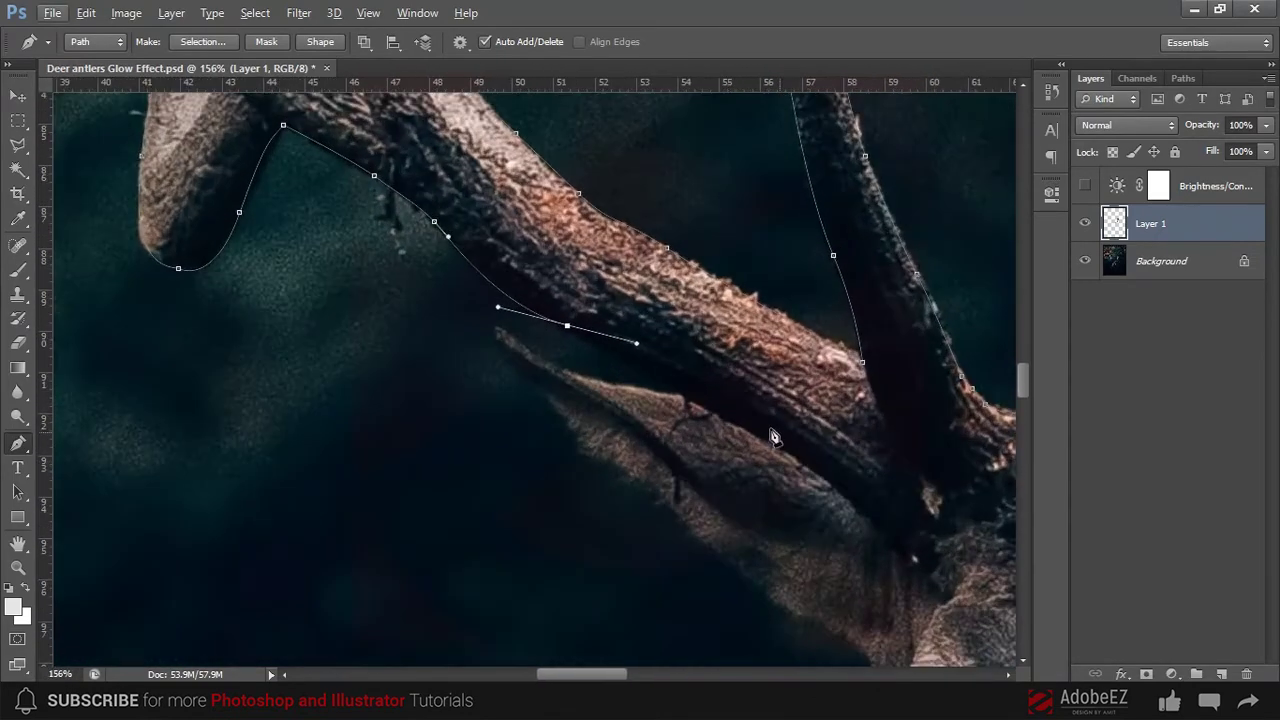
pyautogui.moveTo(771, 437); pyautogui.dragTo(729, 356)
pyautogui.click(742, 393)
pyautogui.click(773, 429)
pyautogui.scroll(1, 773, 429)
pyautogui.click(858, 371)
pyautogui.moveTo(901, 324); pyautogui.dragTo(906, 316)
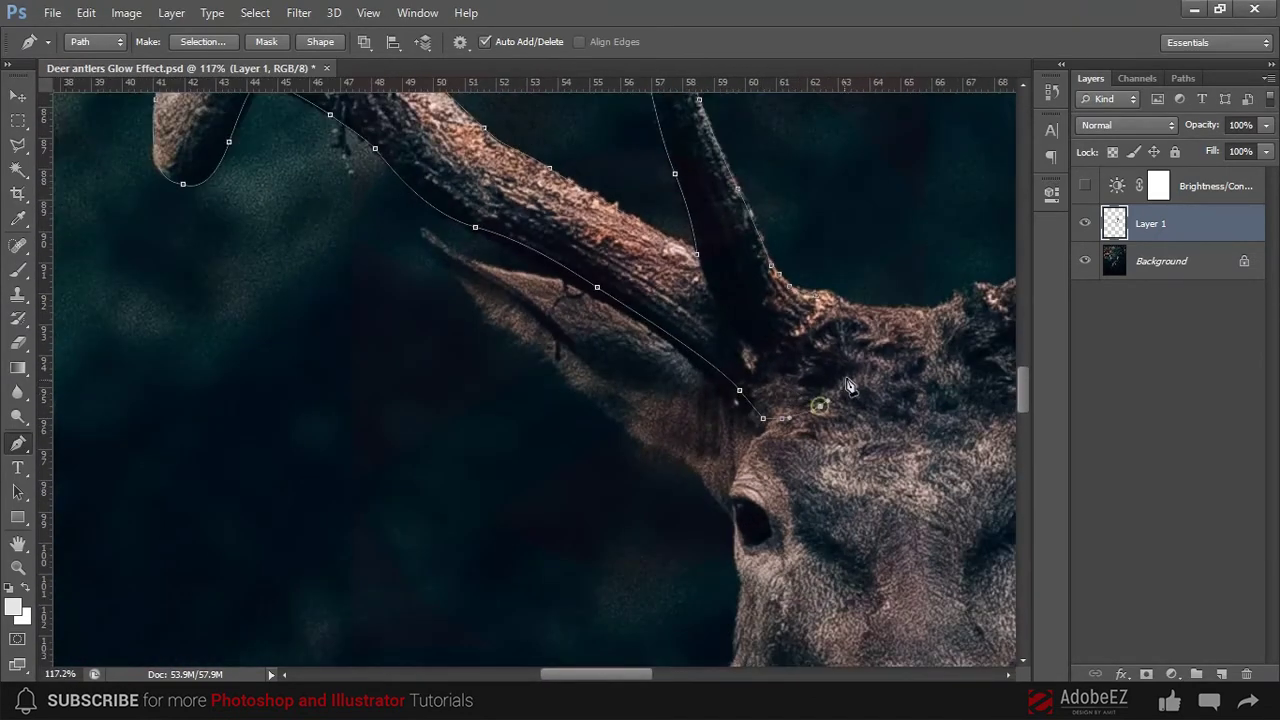
pyautogui.moveTo(929, 209); pyautogui.dragTo(674, 398)
pyautogui.click(670, 403)
# Turn the path into a selection with 2 px feather and copy it to a new layer
pyautogui.rightClick(697, 380)
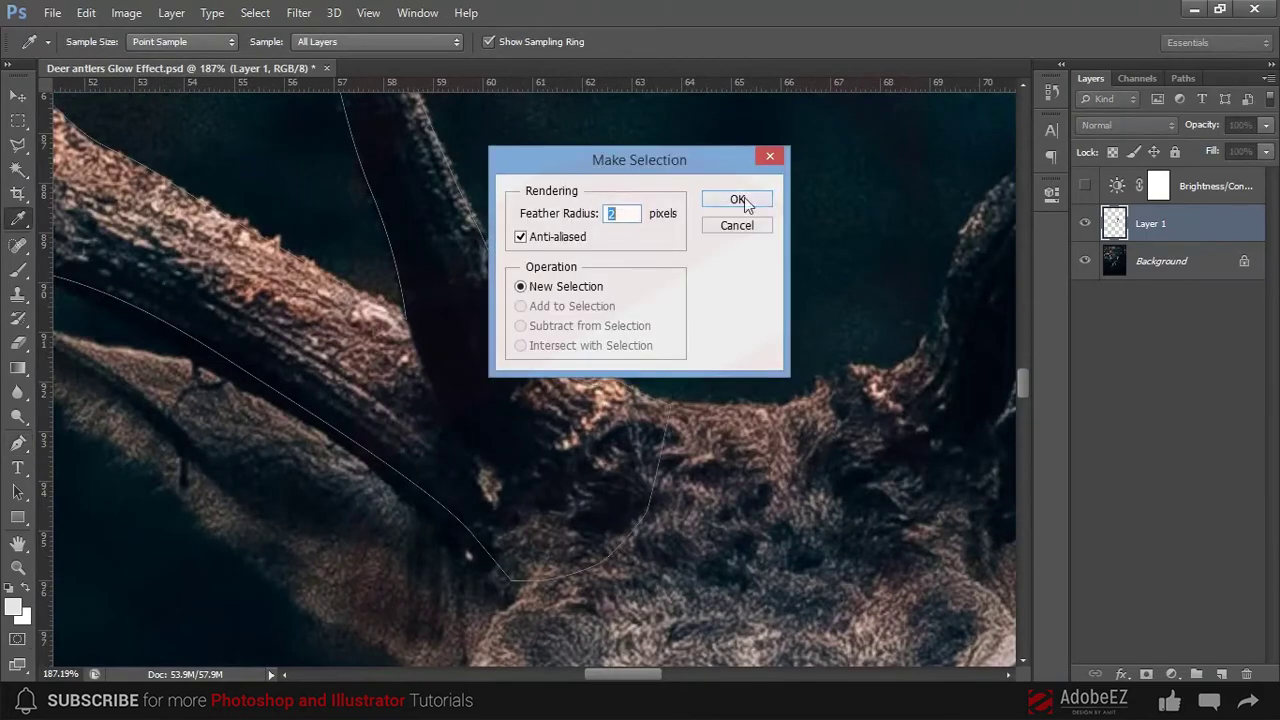
pyautogui.click(746, 200)
pyautogui.click(1186, 265)
pyautogui.hotkey('ctrl', 'j')
pyautogui.keyDown('alt'); pyautogui.click(1085, 261); pyautogui.keyUp('alt')
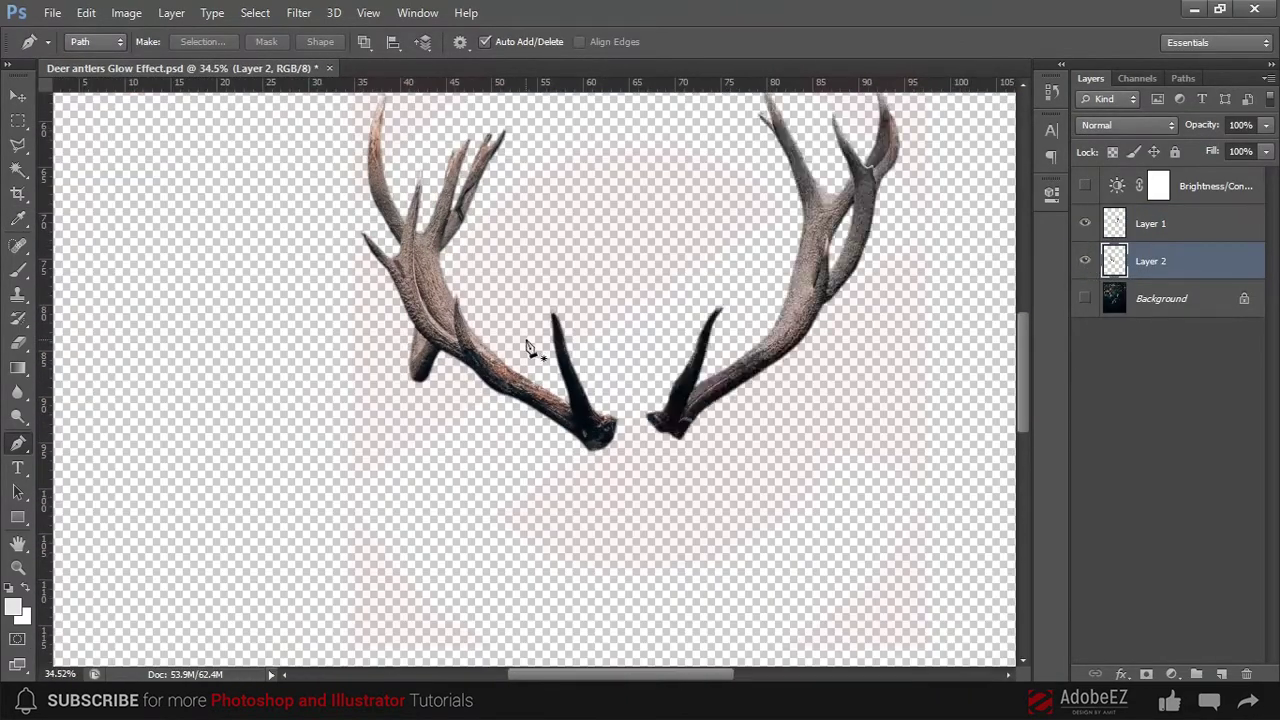
# Merge both antler layers into one and rename it 'Deer antlers'
pyautogui.scroll(-2, 540, 355)
pyautogui.keyDown('shift'); pyautogui.click(1157, 229); pyautogui.keyUp('shift')
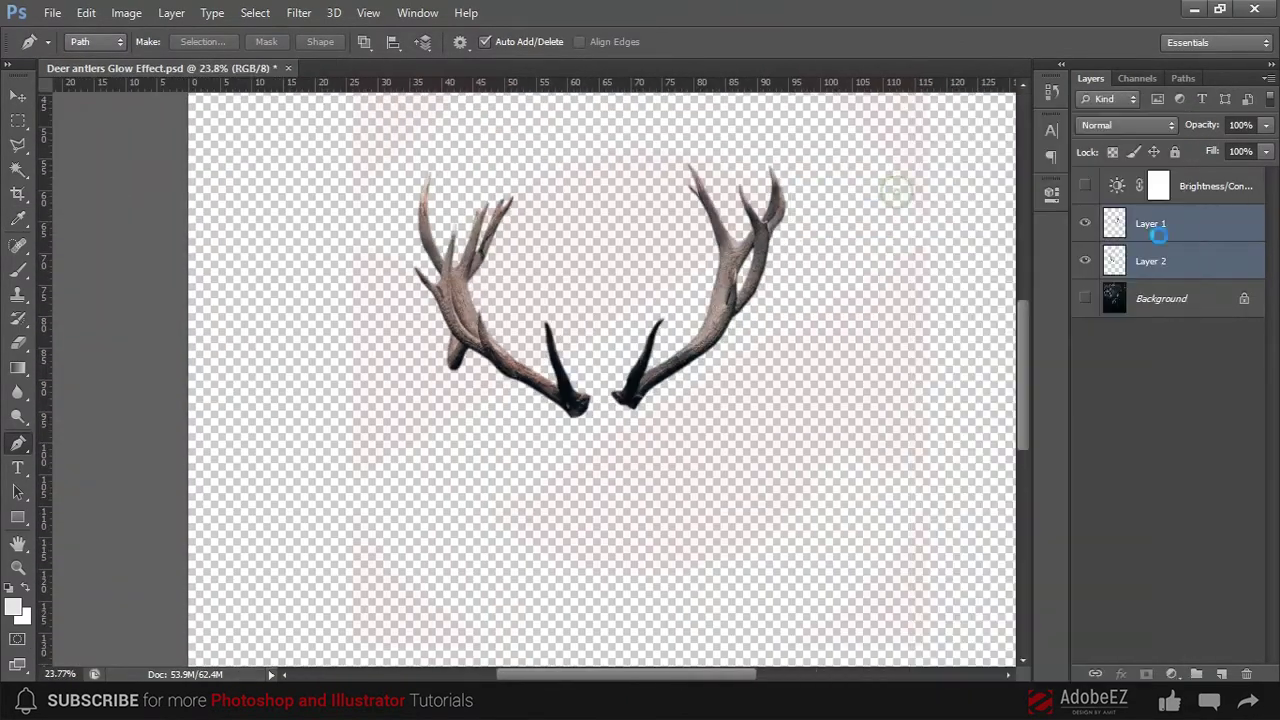
pyautogui.hotkey('ctrl', 'e')
pyautogui.doubleClick(1150, 224)
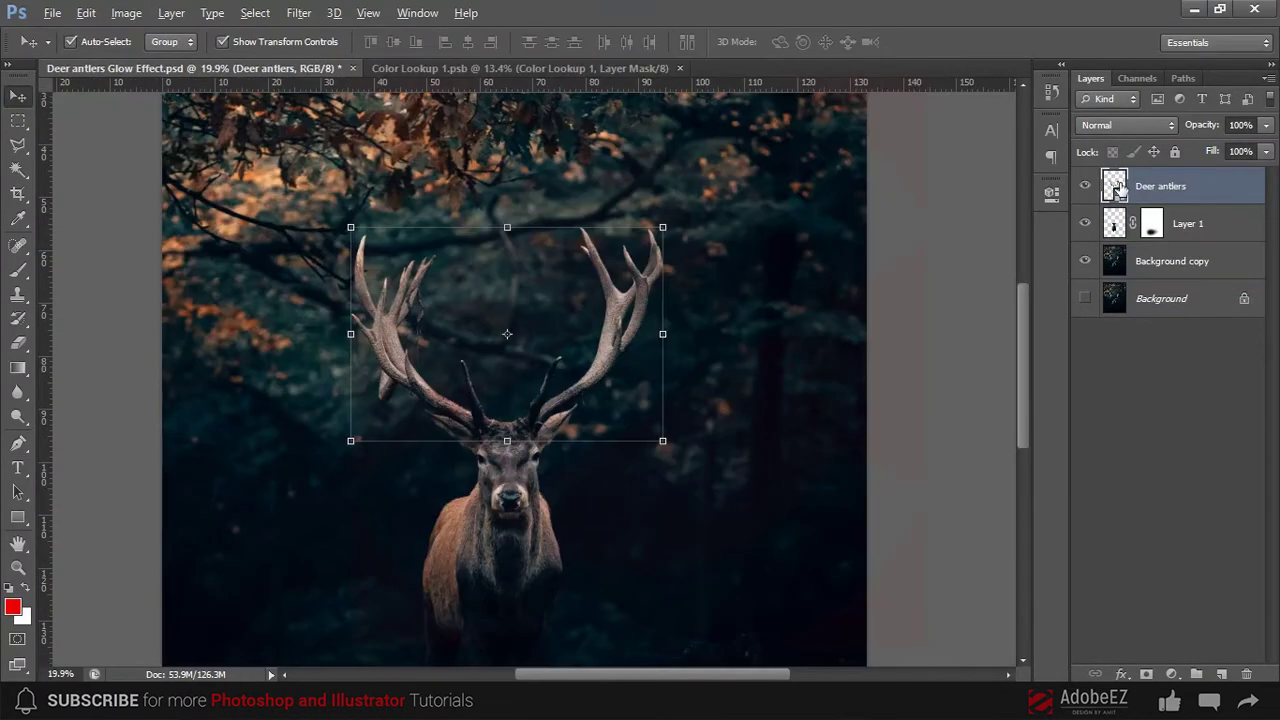
# Duplicate the Deer antlers layer as 'Deer antlers copy'
pyautogui.keyDown('alt'); pyautogui.click(1087, 192); pyautogui.keyUp('alt')
pyautogui.rightClick(1168, 186)
pyautogui.click(860, 121)
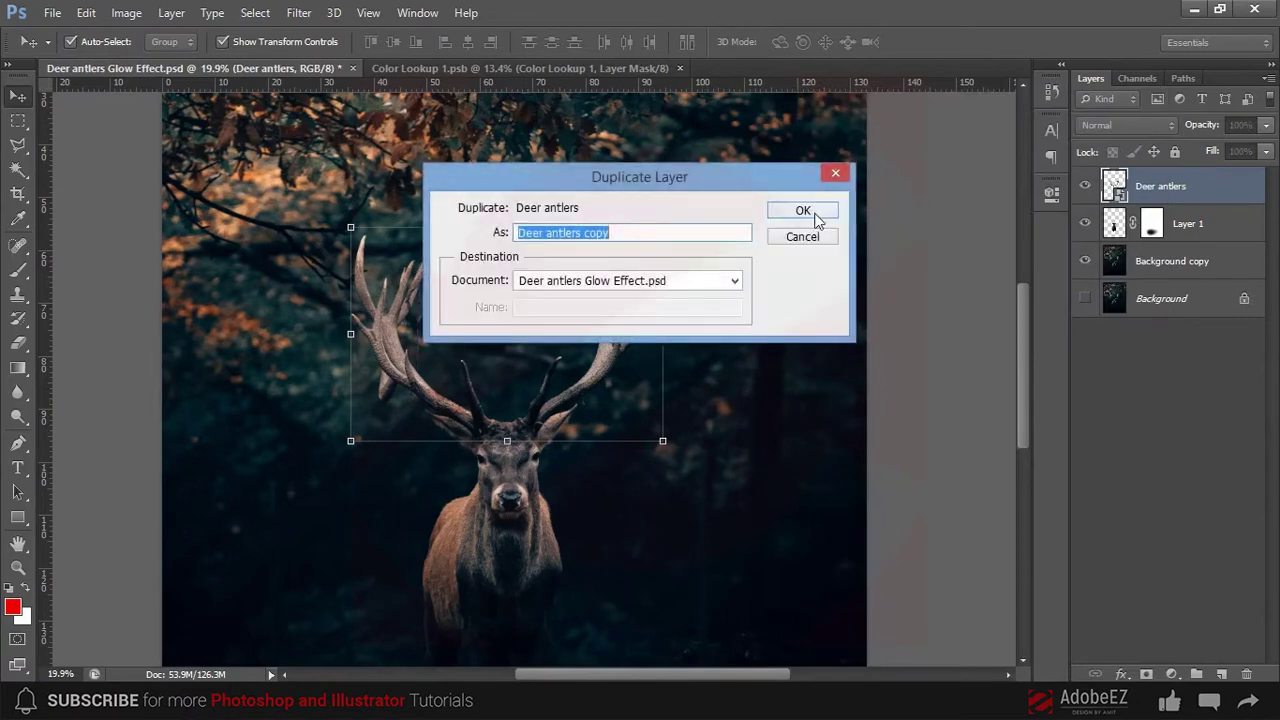
pyautogui.click(811, 212)
# Set the antler copy's blending mode to Linear Dodge (Add)
pyautogui.click(1128, 125)
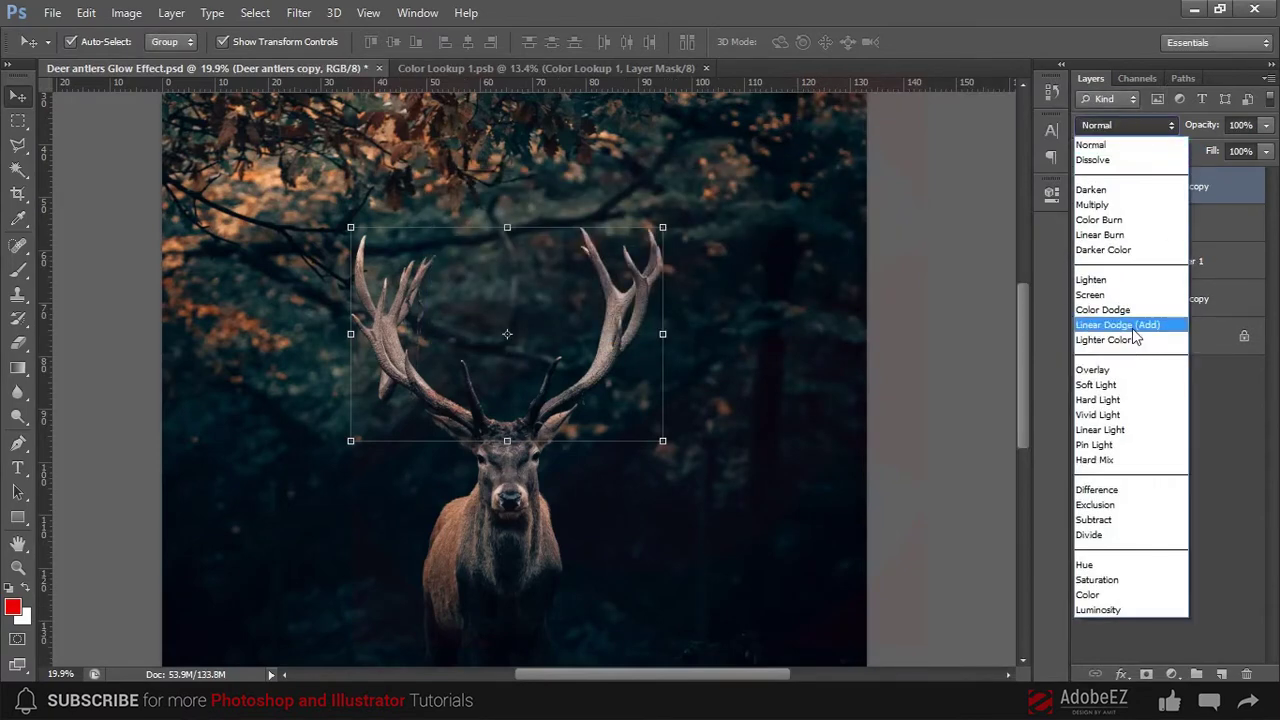
pyautogui.click(1135, 330)
pyautogui.hotkey('shift', '-')
pyautogui.hotkey('shift', '-')
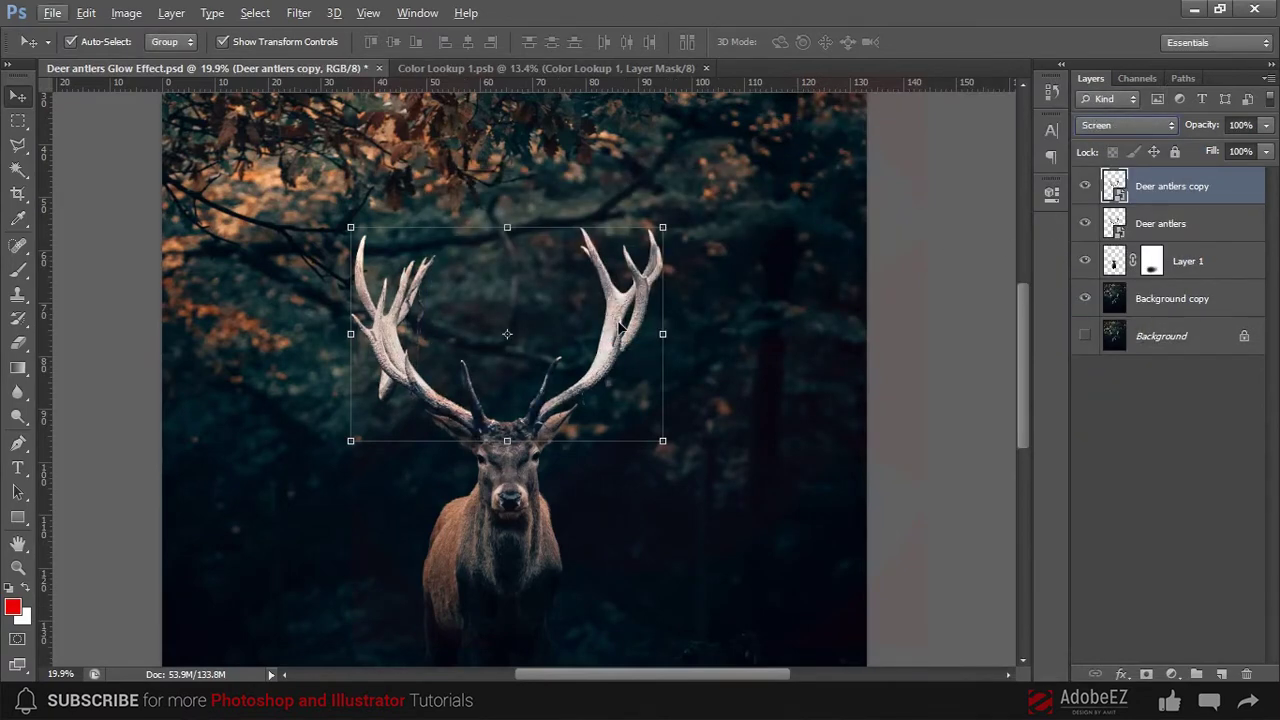
pyautogui.click(1128, 125)
pyautogui.click(1135, 328)
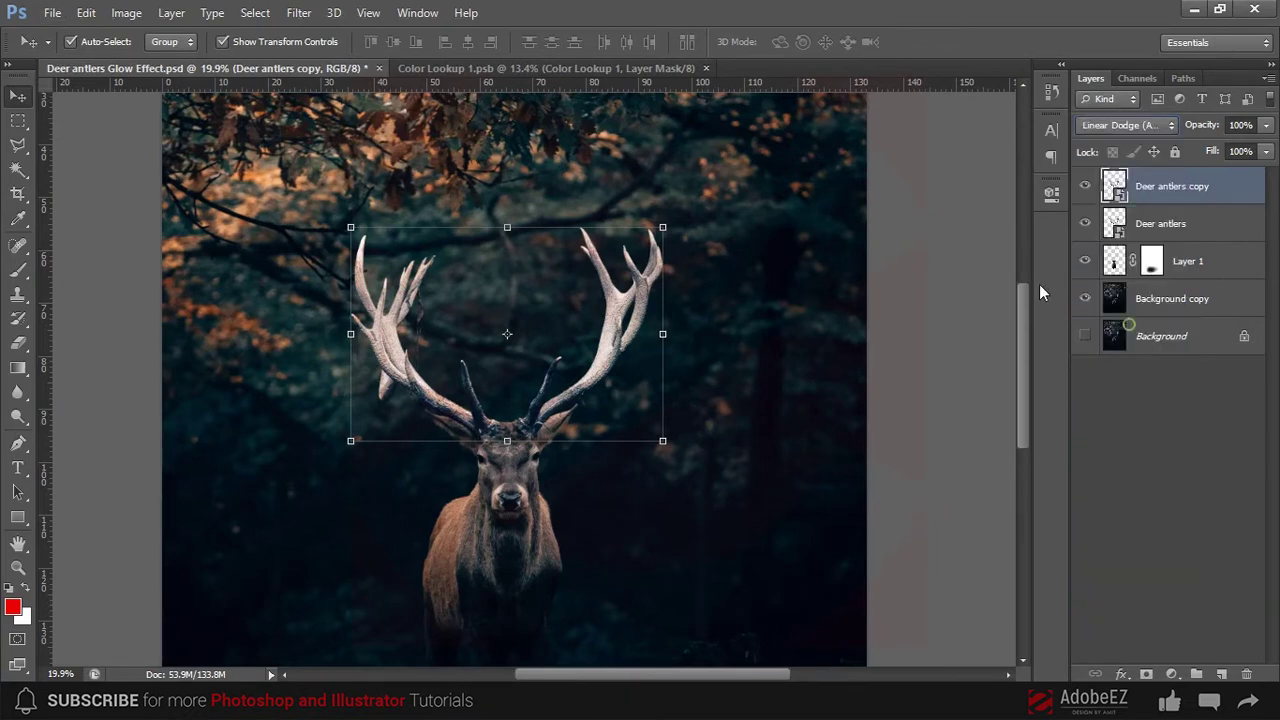
pyautogui.click(966, 278)
# Zoom in on the antlers and select the Deer antlers copy layer
pyautogui.scroll(1, 700, 320)
pyautogui.scroll(1, 700, 330)
pyautogui.scroll(1, 763, 371)
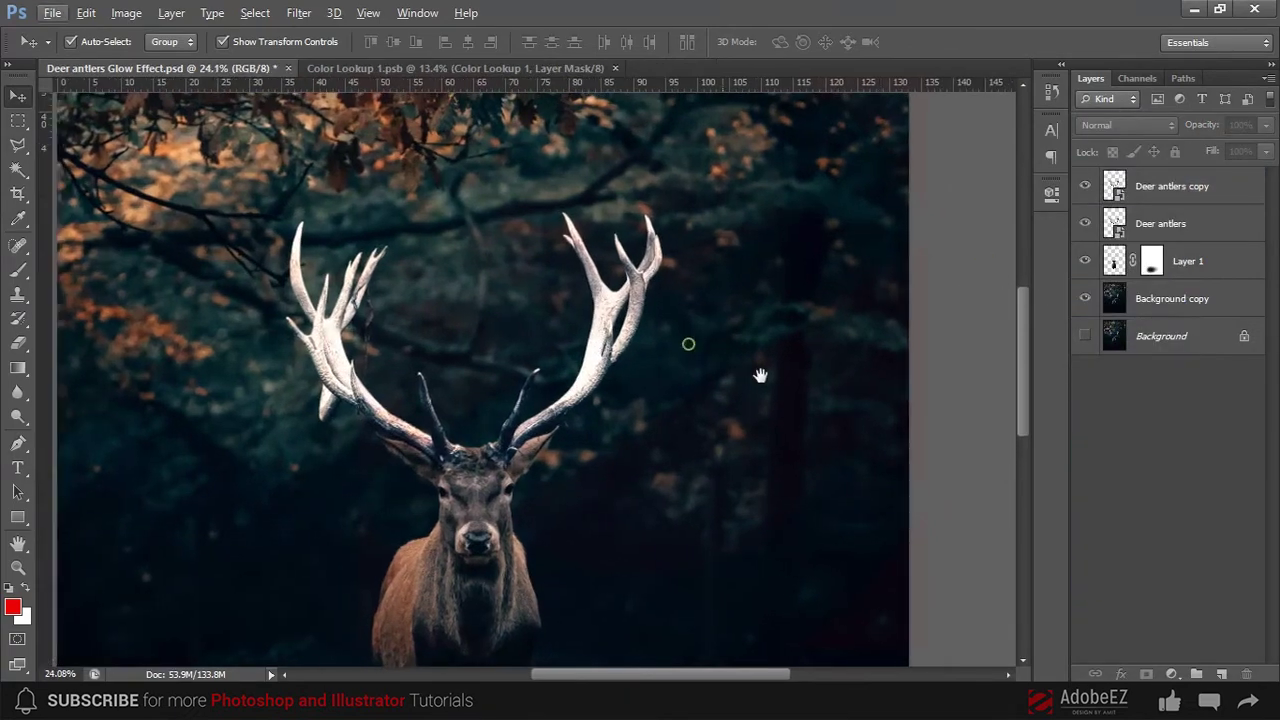
pyautogui.scroll(1, 768, 388)
pyautogui.scroll(1, 728, 371)
pyautogui.scroll(2, 766, 366)
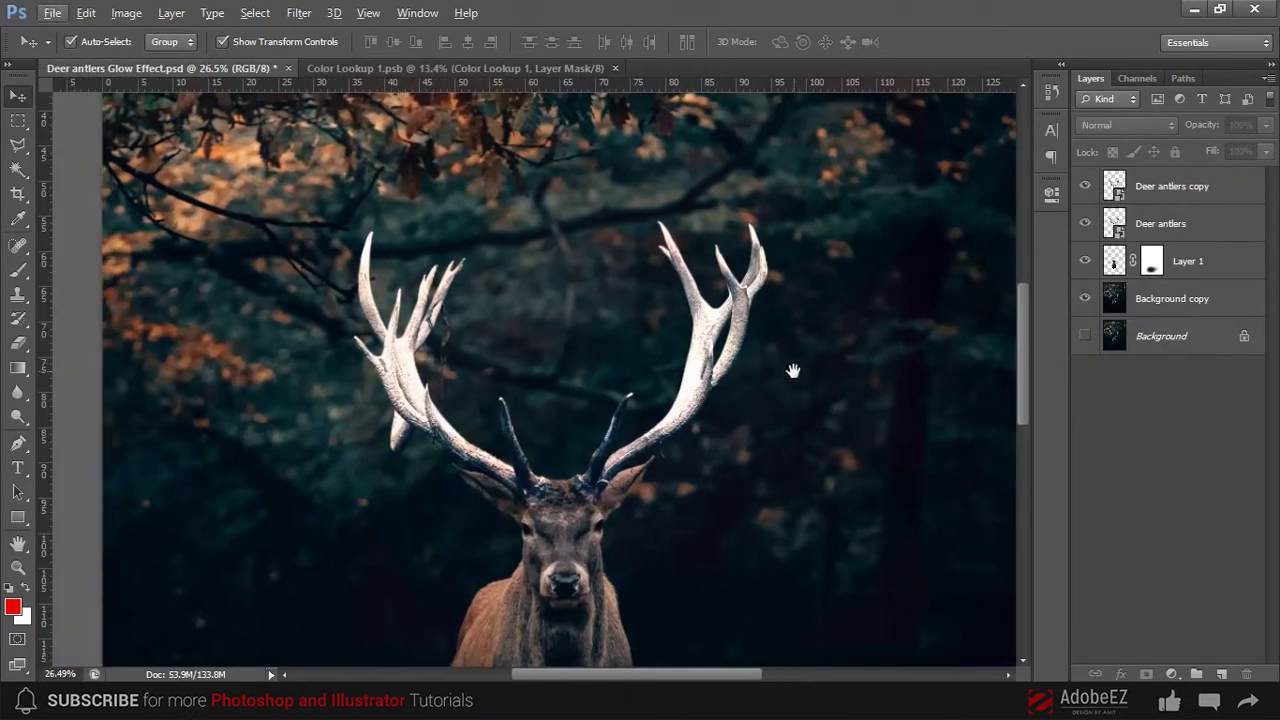
pyautogui.scroll(1, 770, 360)
pyautogui.click(1190, 195)
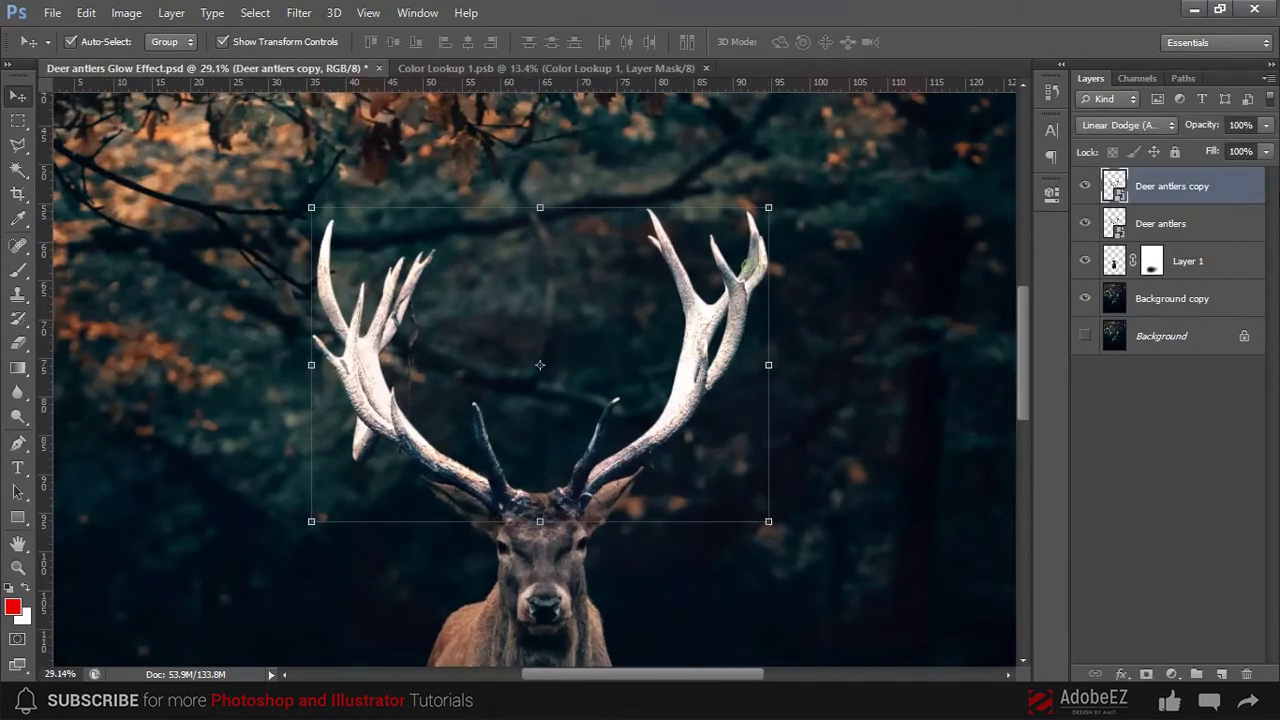
pyautogui.rightClick(1193, 198)
pyautogui.click(1215, 193)
# Apply a 2.5-pixel Gaussian Blur to the Deer antlers copy layer
pyautogui.click(299, 12)
pyautogui.moveTo(308, 202)
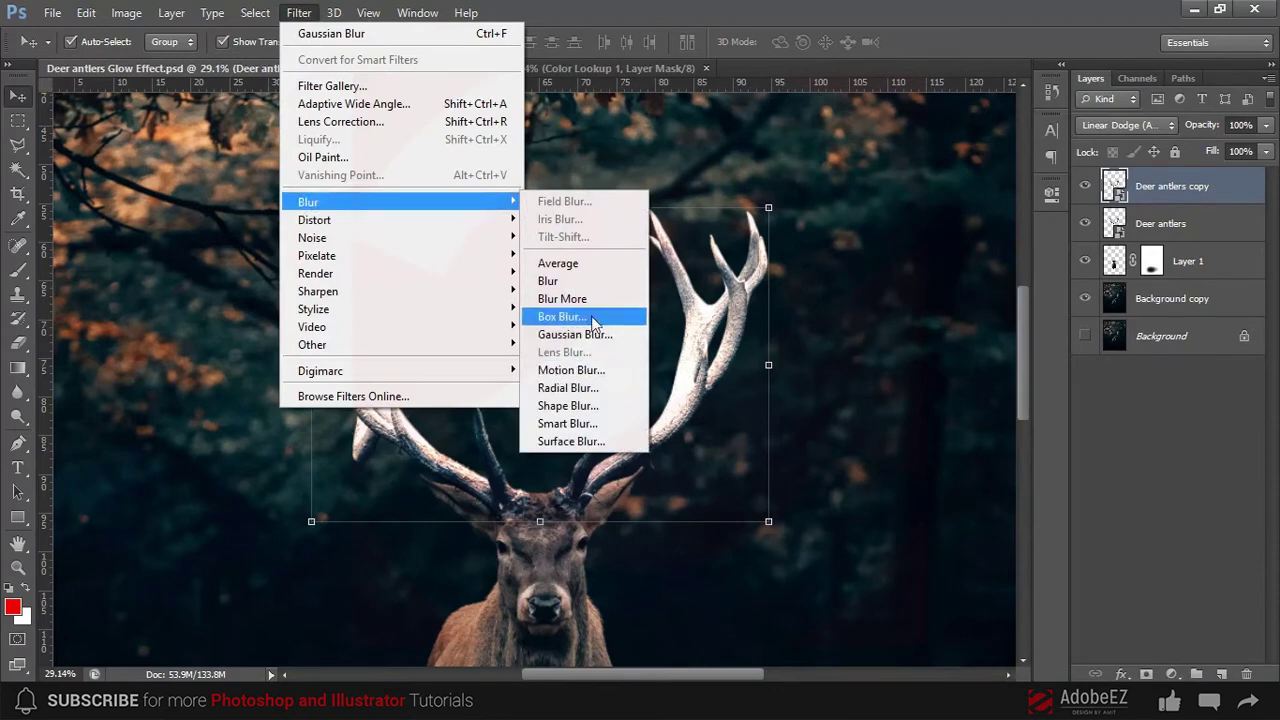
pyautogui.click(570, 334)
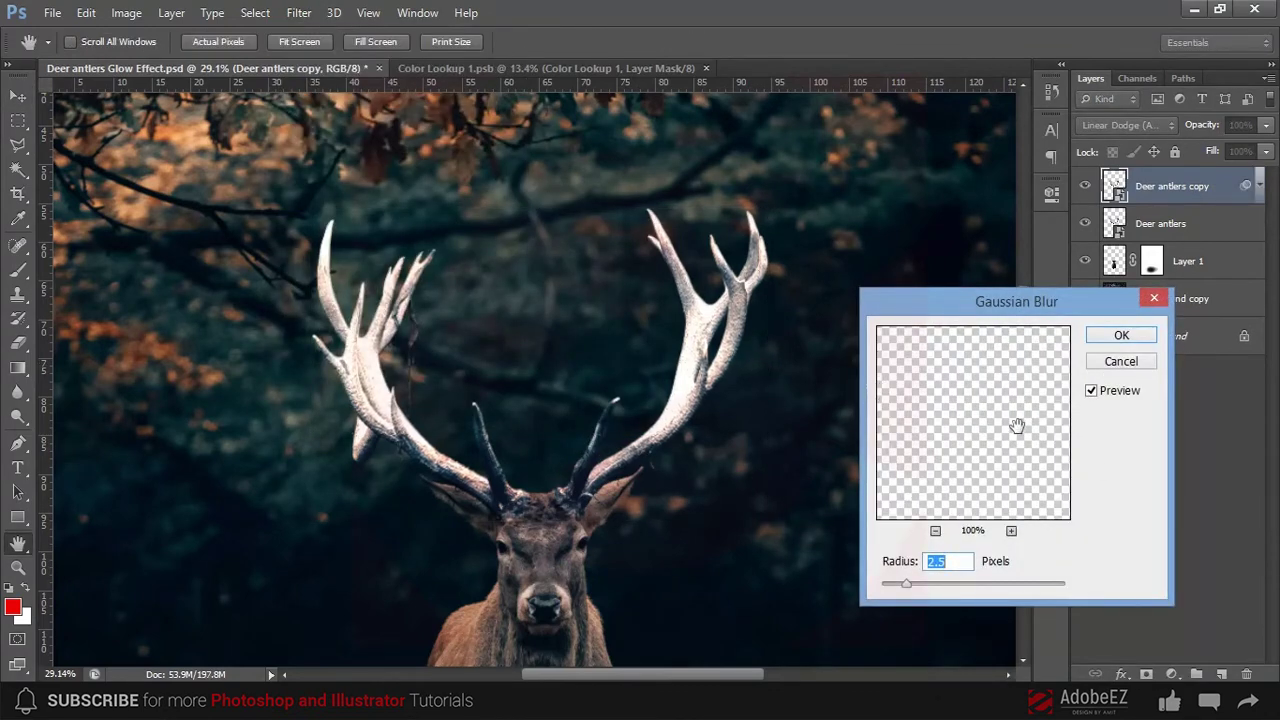
pyautogui.moveTo(1006, 451); pyautogui.dragTo(937, 434)
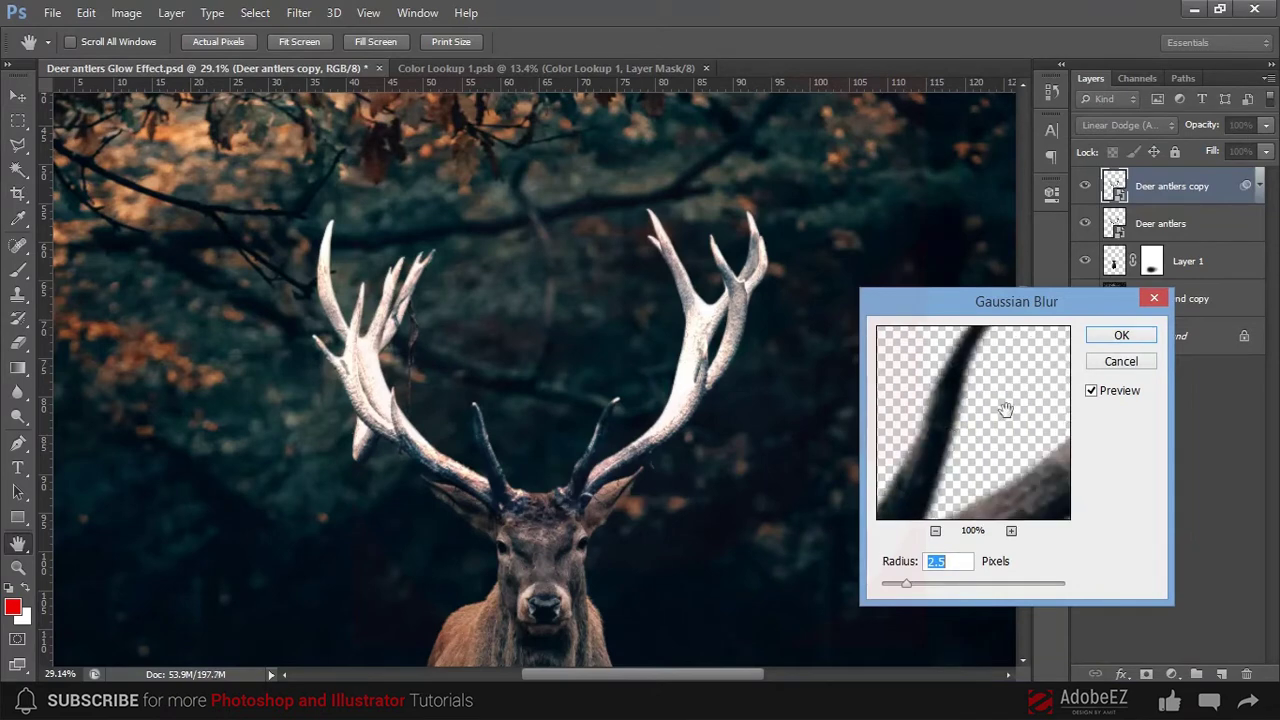
pyautogui.click(1118, 336)
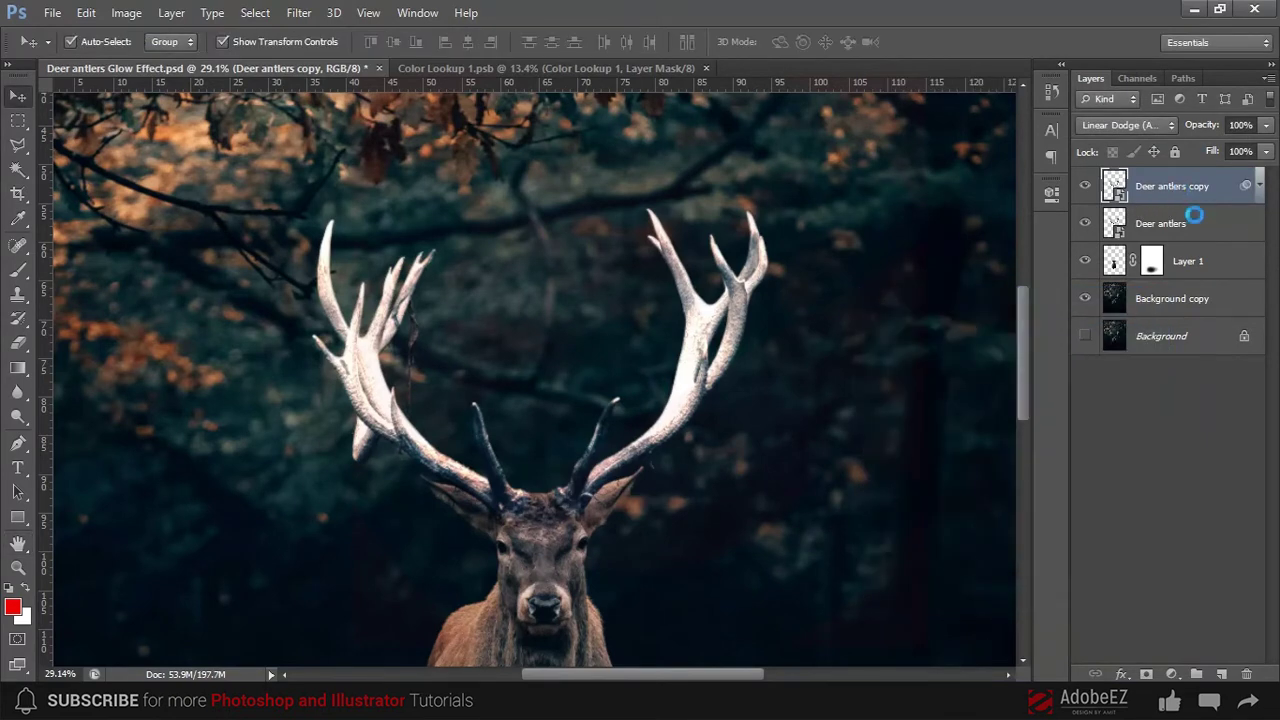
# Duplicate it as 'Deer antlers copy 2' and lower its blur radius to 1.2 px
pyautogui.rightClick(1168, 192)
pyautogui.click(812, 120)
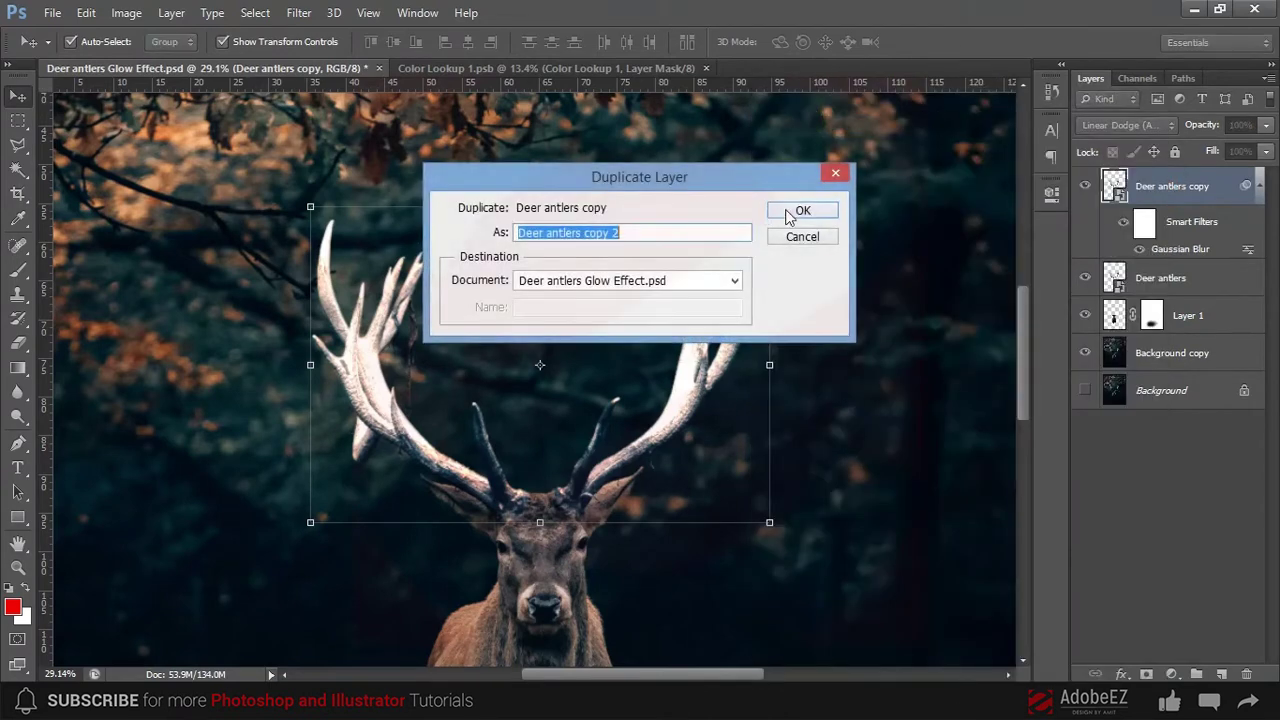
pyautogui.click(801, 212)
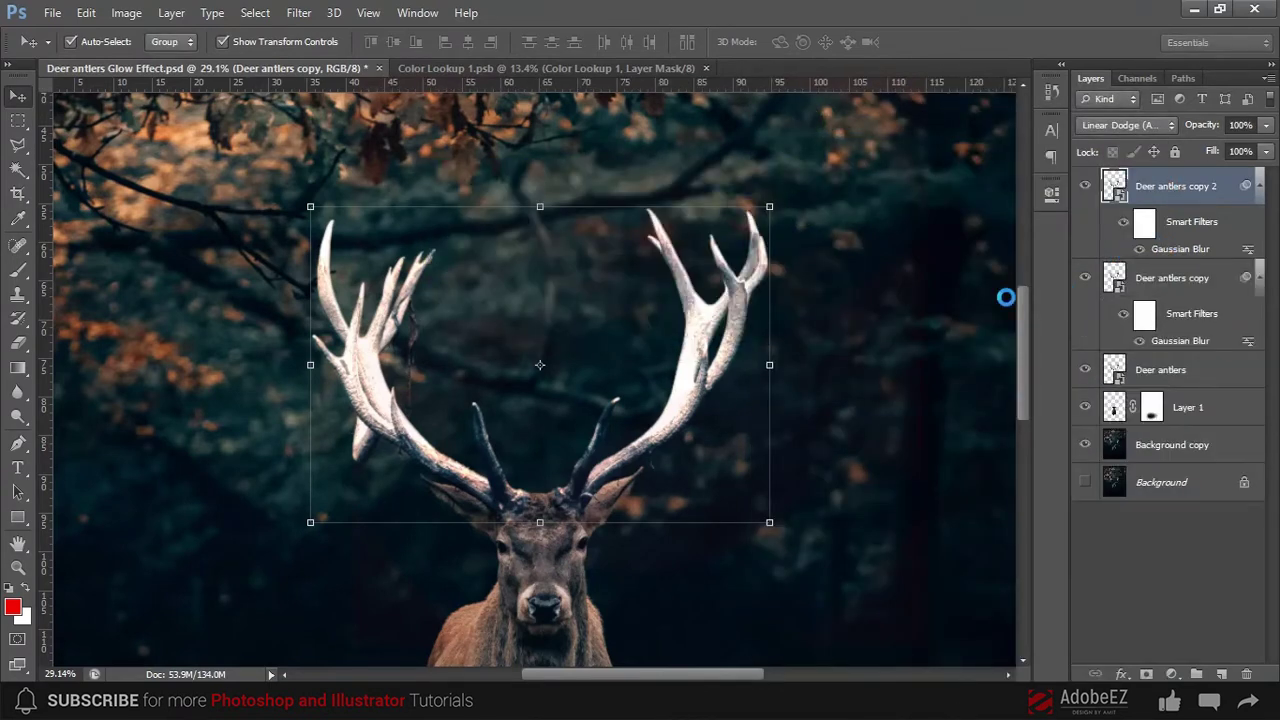
pyautogui.doubleClick(1168, 250)
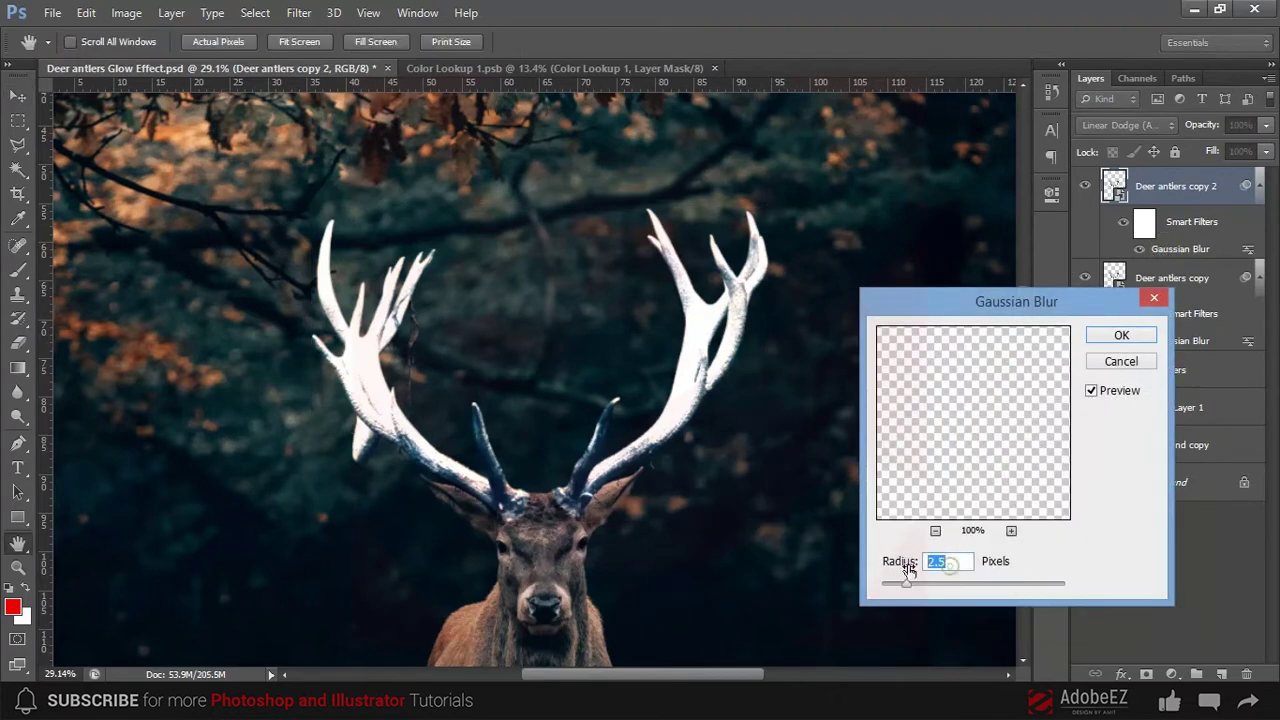
pyautogui.write('1.2')
pyautogui.click(1118, 338)
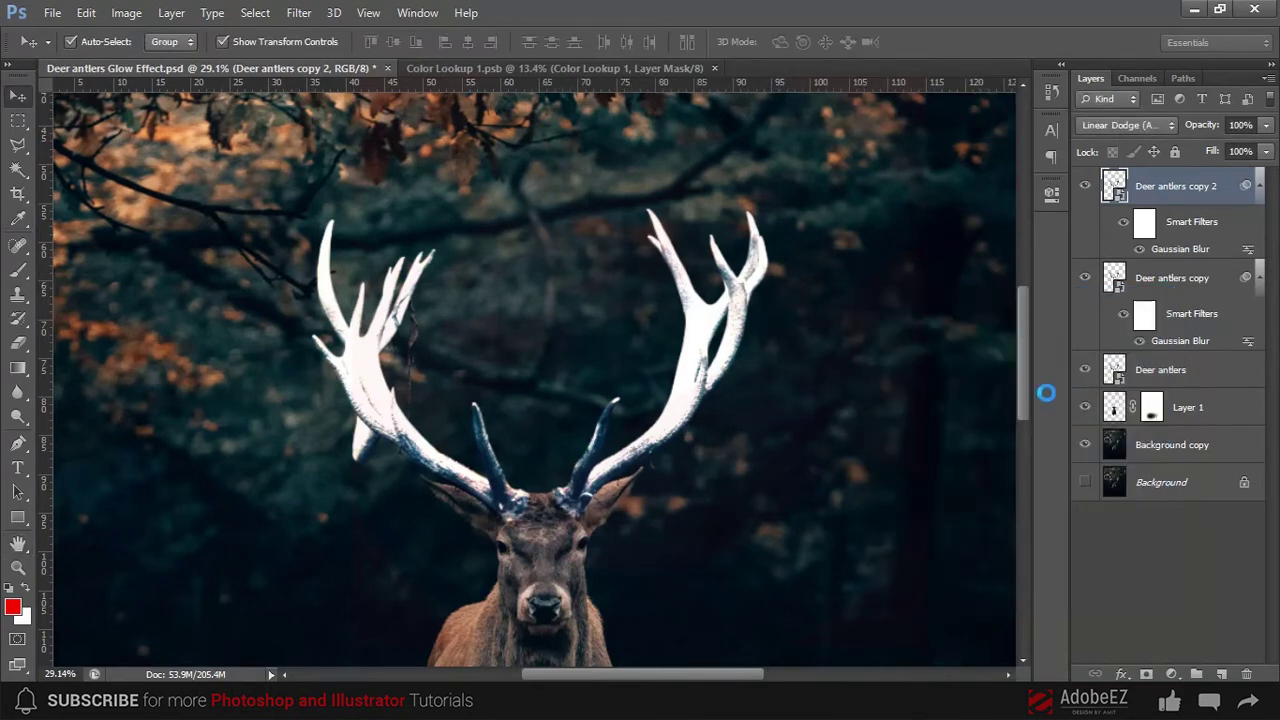
# Duplicate to 'Deer antlers copy 3' and set its Gaussian Blur radius to 100 px
pyautogui.rightClick(1201, 210)
pyautogui.click(830, 120)
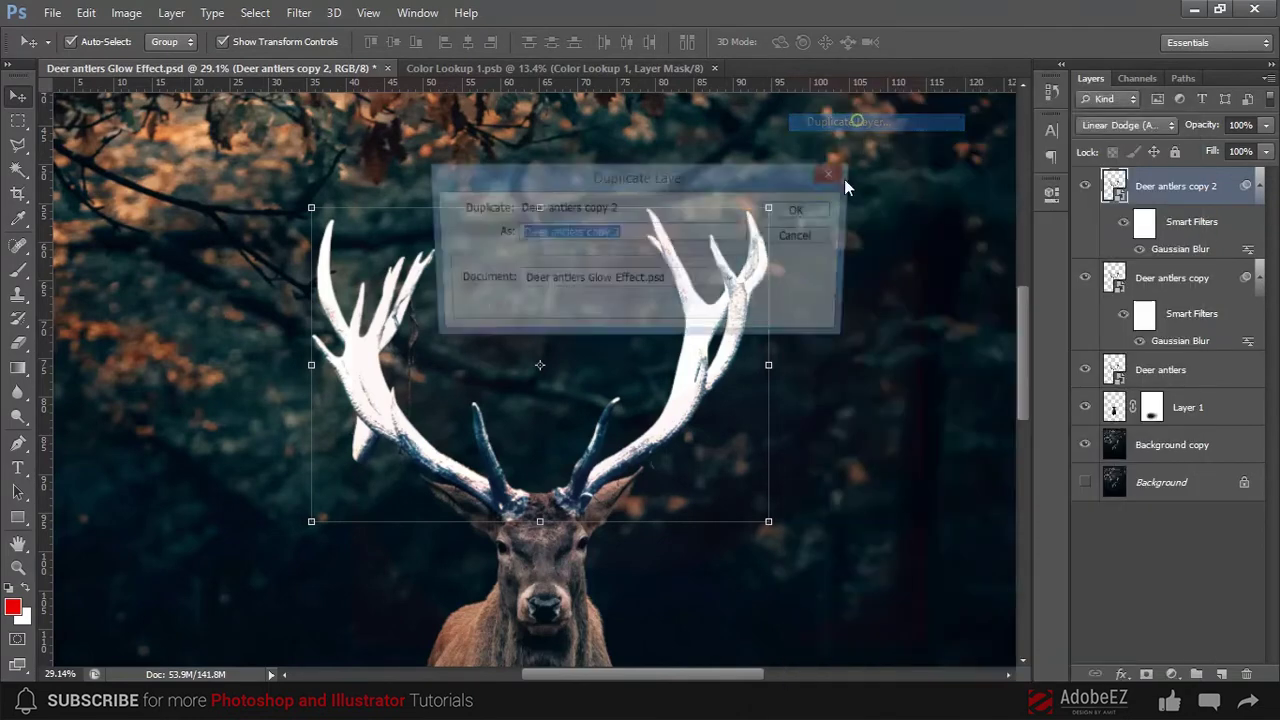
pyautogui.click(803, 214)
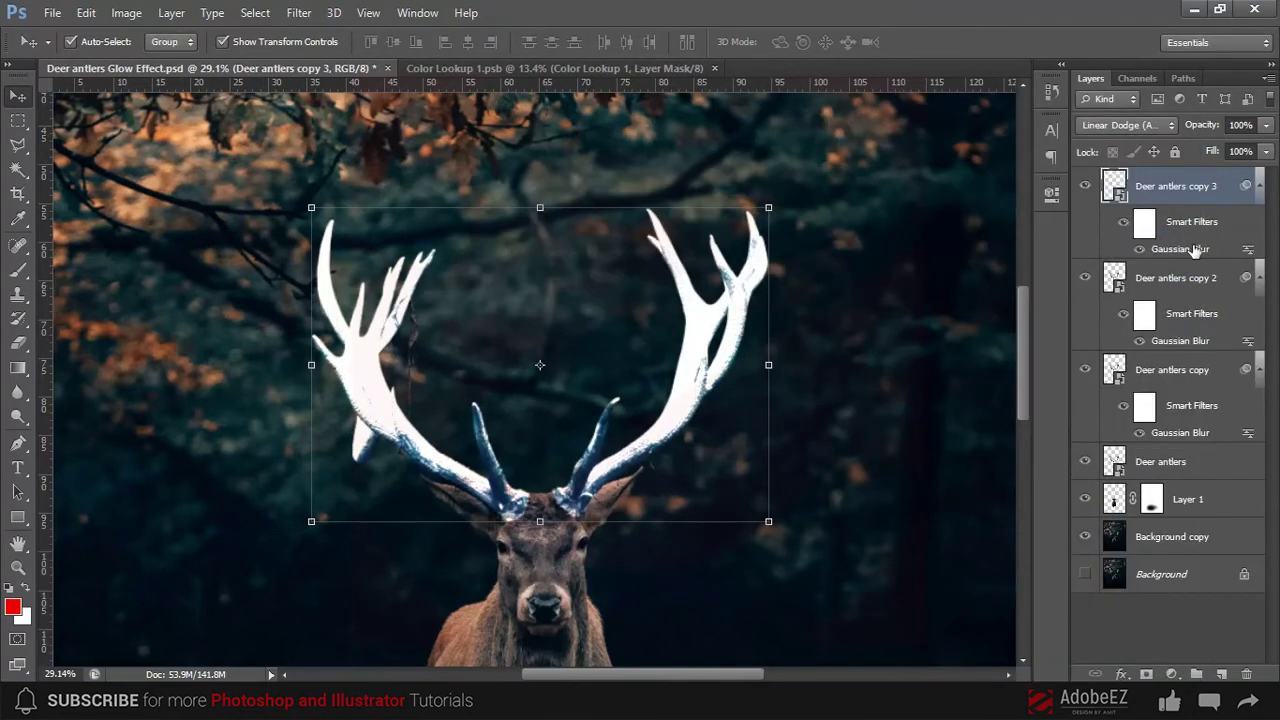
pyautogui.doubleClick(1188, 255)
pyautogui.write('100')
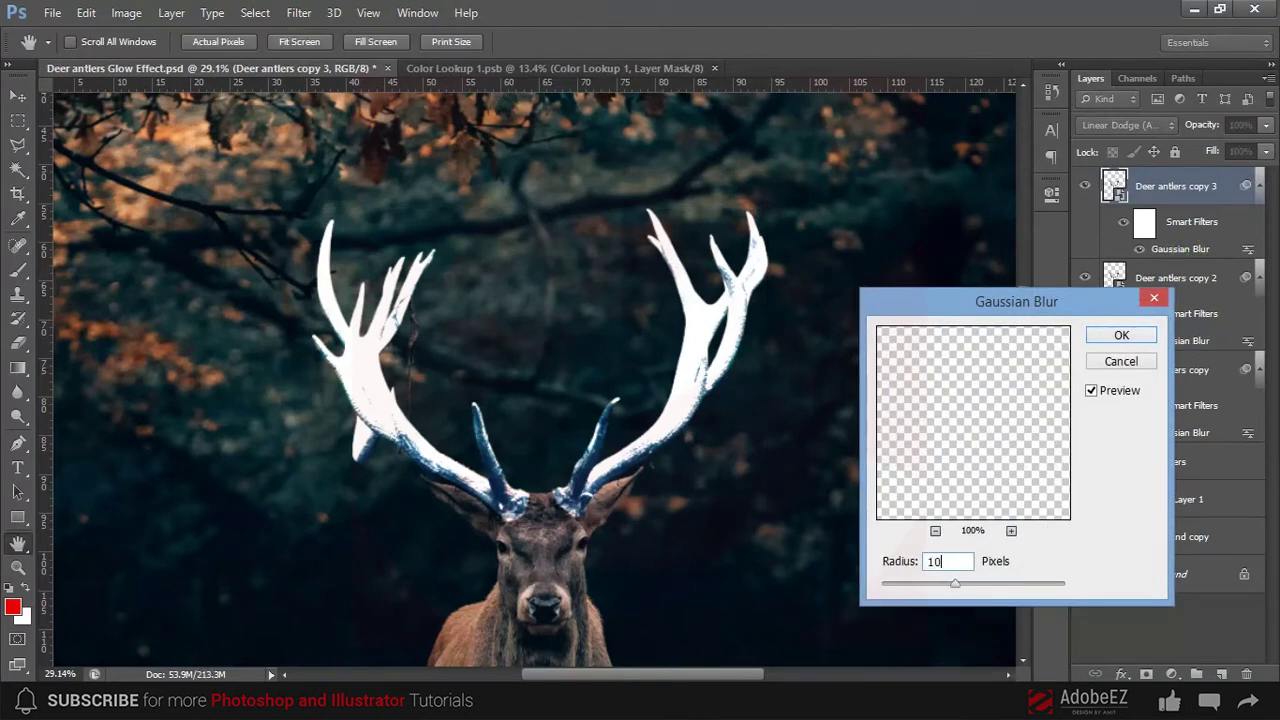
pyautogui.click(1110, 340)
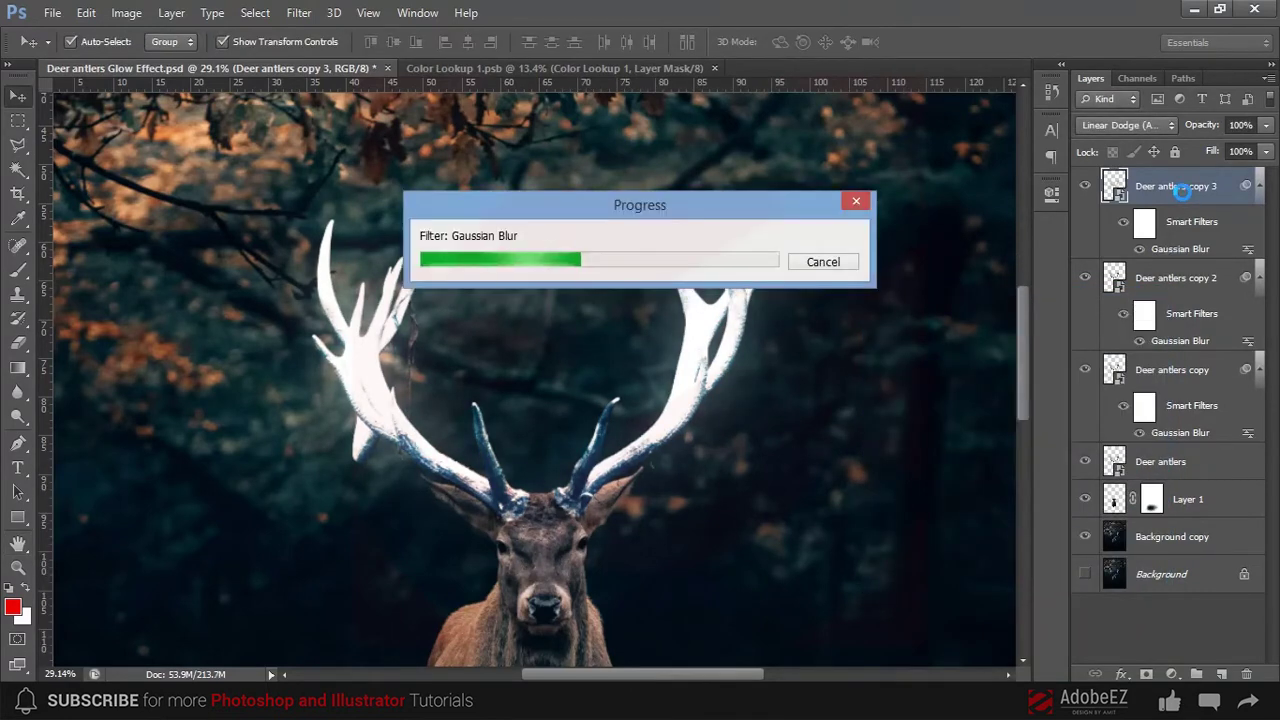
# Duplicate to 'Deer antlers copy 4' and set its Gaussian Blur radius to 250 px
pyautogui.rightClick(1181, 192)
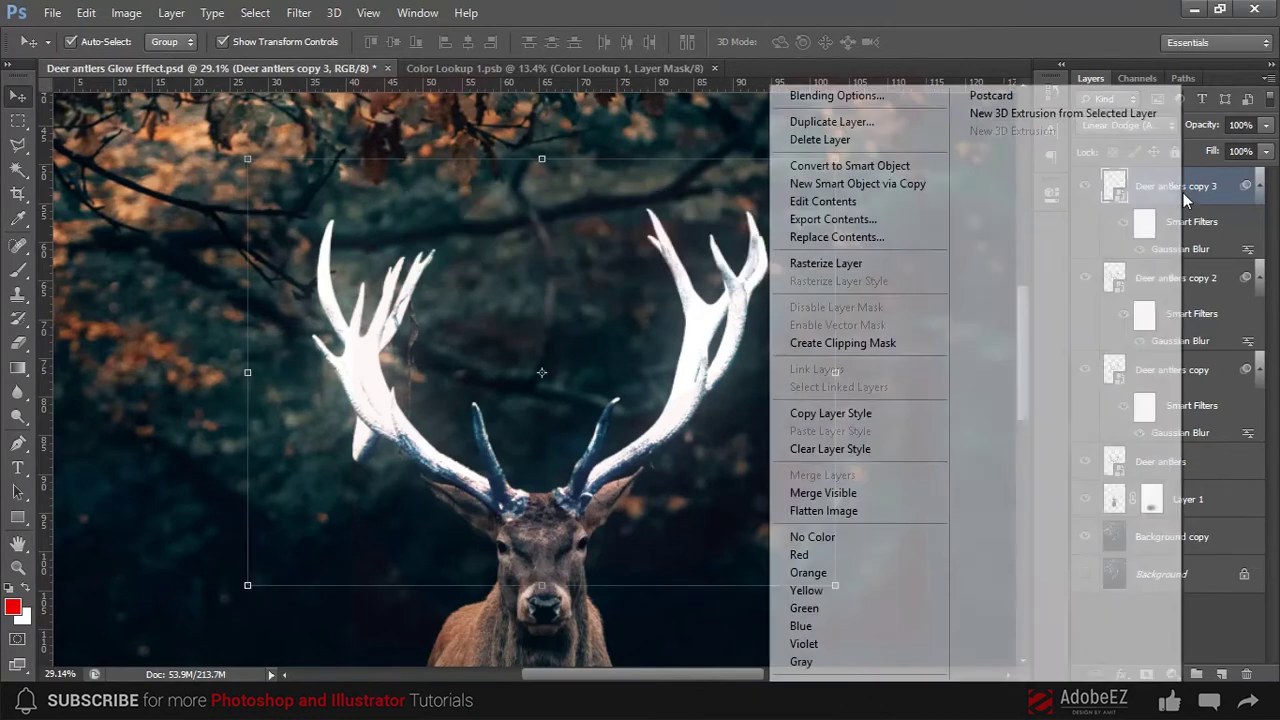
pyautogui.click(869, 133)
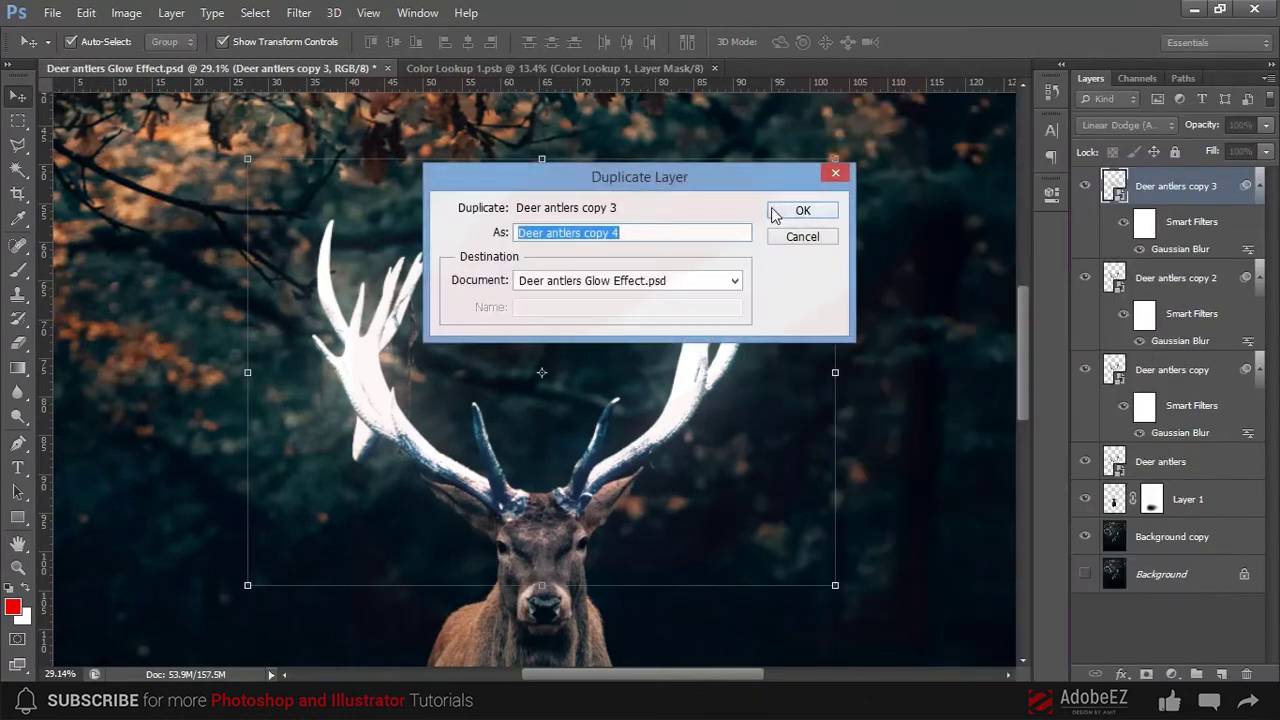
pyautogui.click(803, 208)
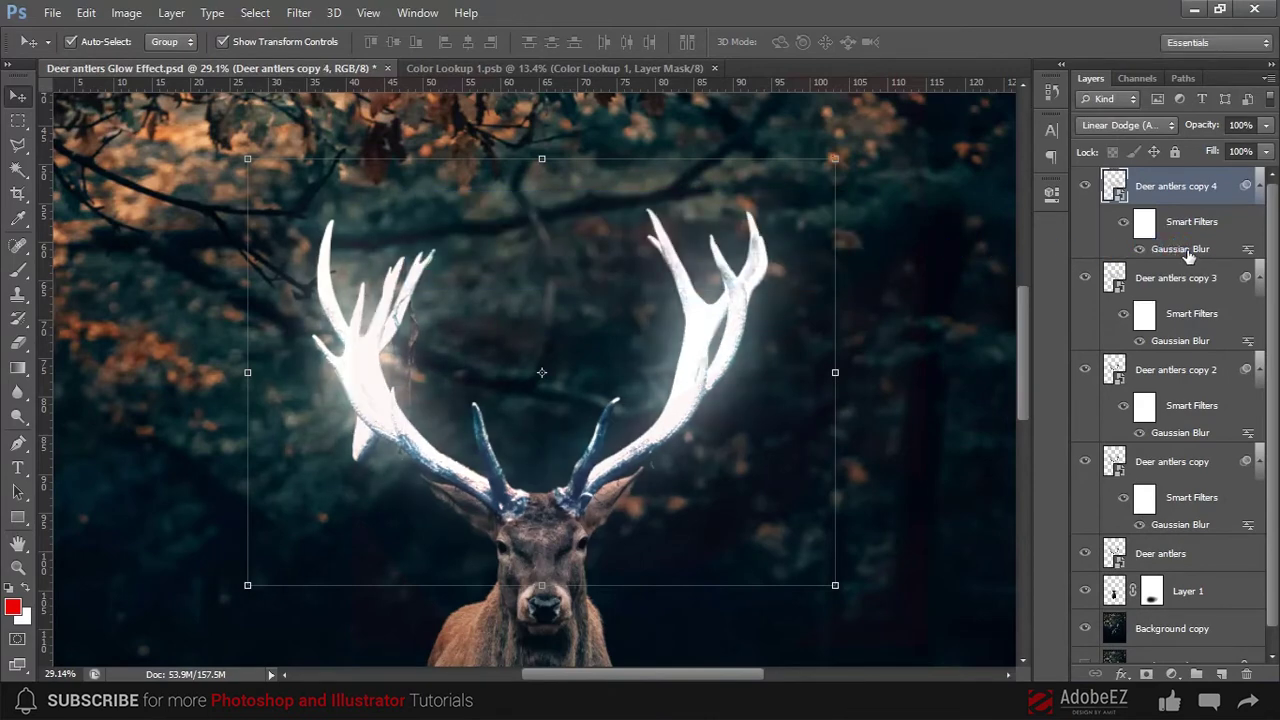
pyautogui.doubleClick(1181, 249)
pyautogui.write('25')
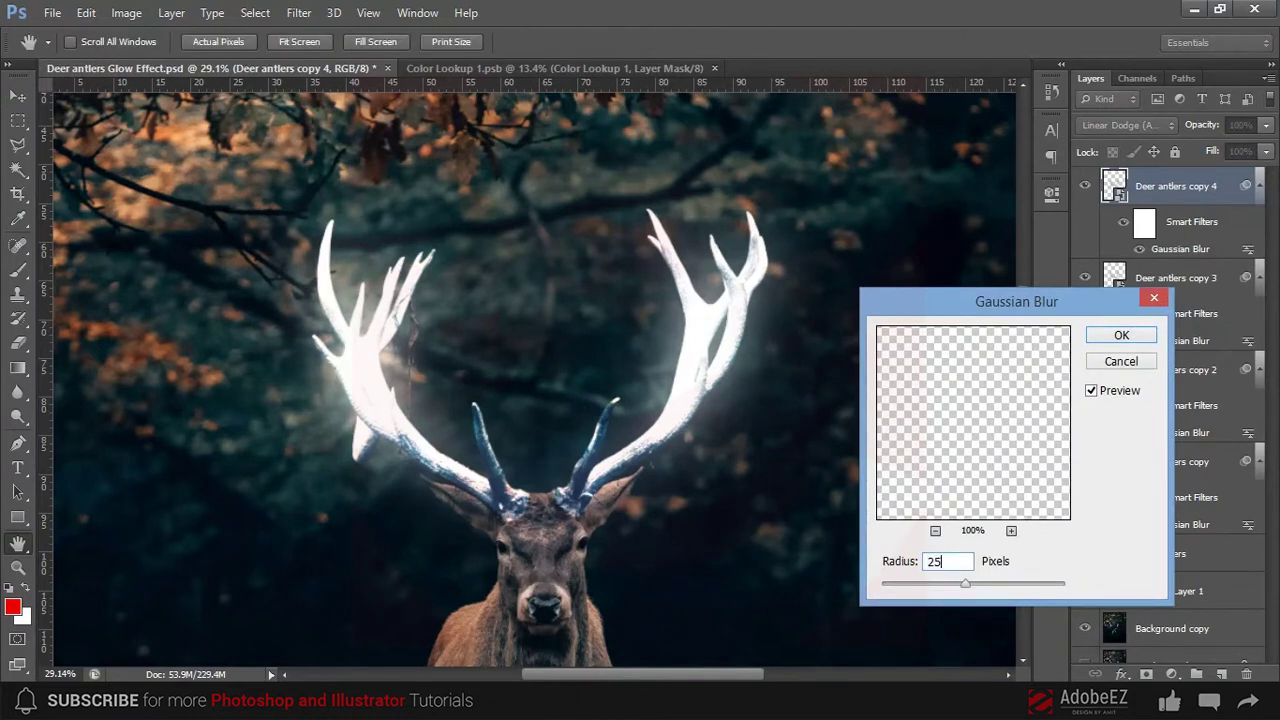
pyautogui.write('0')
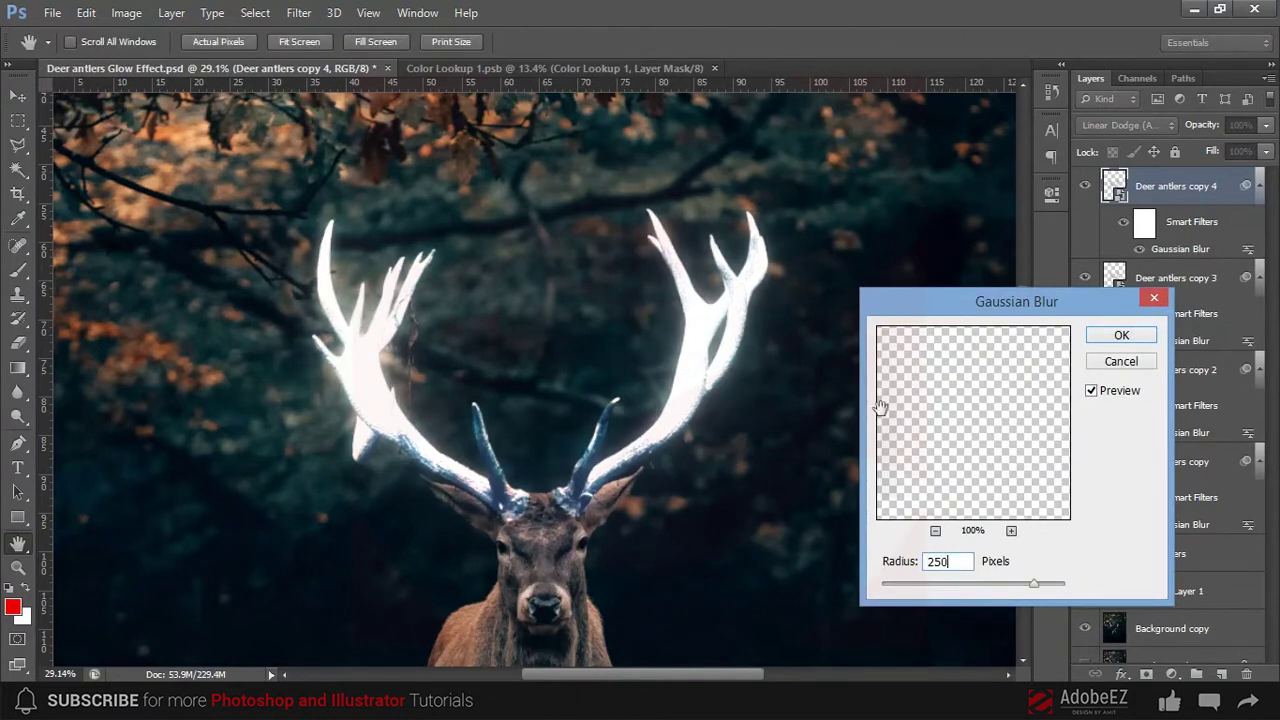
pyautogui.moveTo(1014, 457)
pyautogui.mouseDown()
pyautogui.moveTo(931, 434)
pyautogui.moveTo(963, 423)
pyautogui.mouseUp()
pyautogui.click(1118, 338)
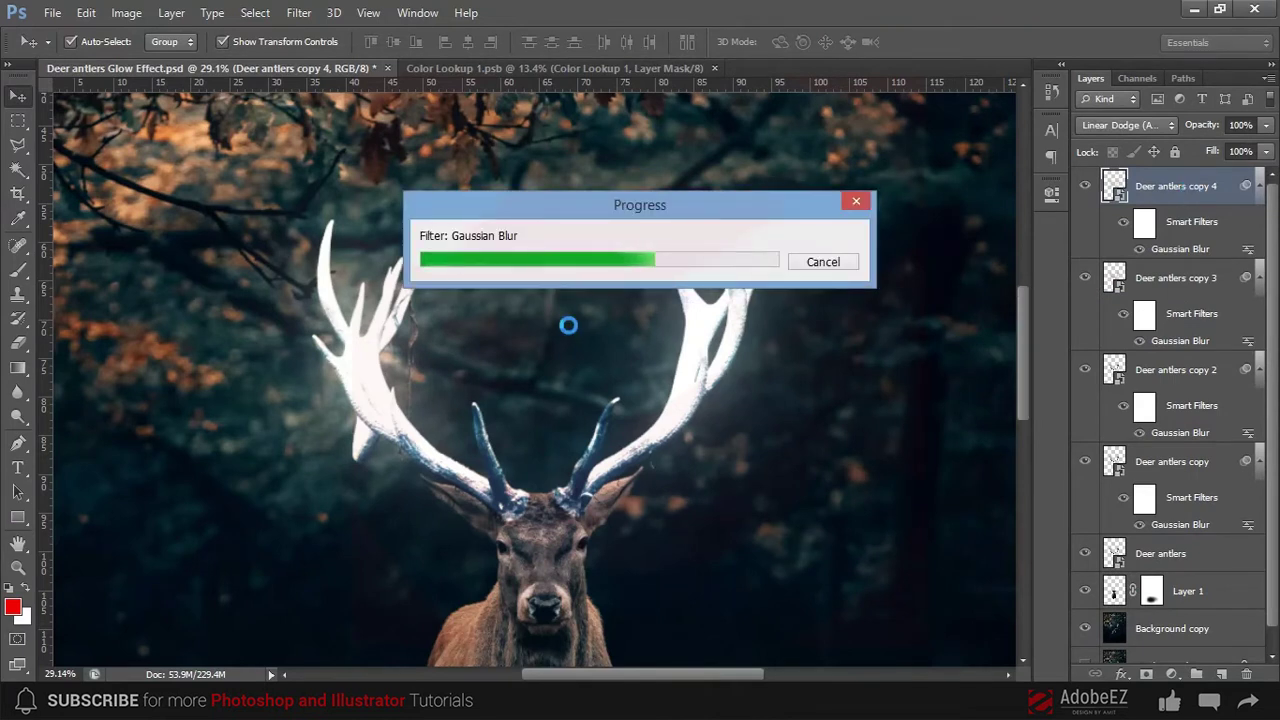
# Duplicate copy 4 as 'Deer antlers copy 5' and set its Gaussian Blur radius to 500 px
pyautogui.rightClick(1190, 186)
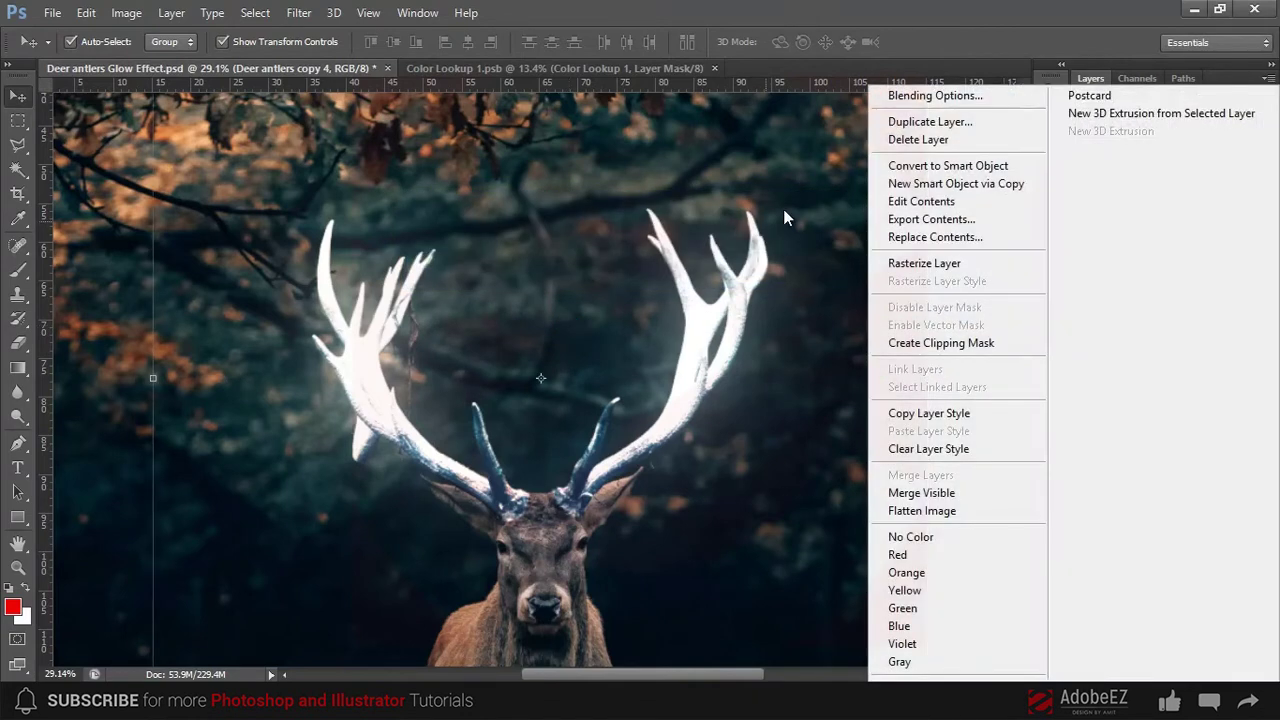
pyautogui.click(918, 122)
pyautogui.click(805, 212)
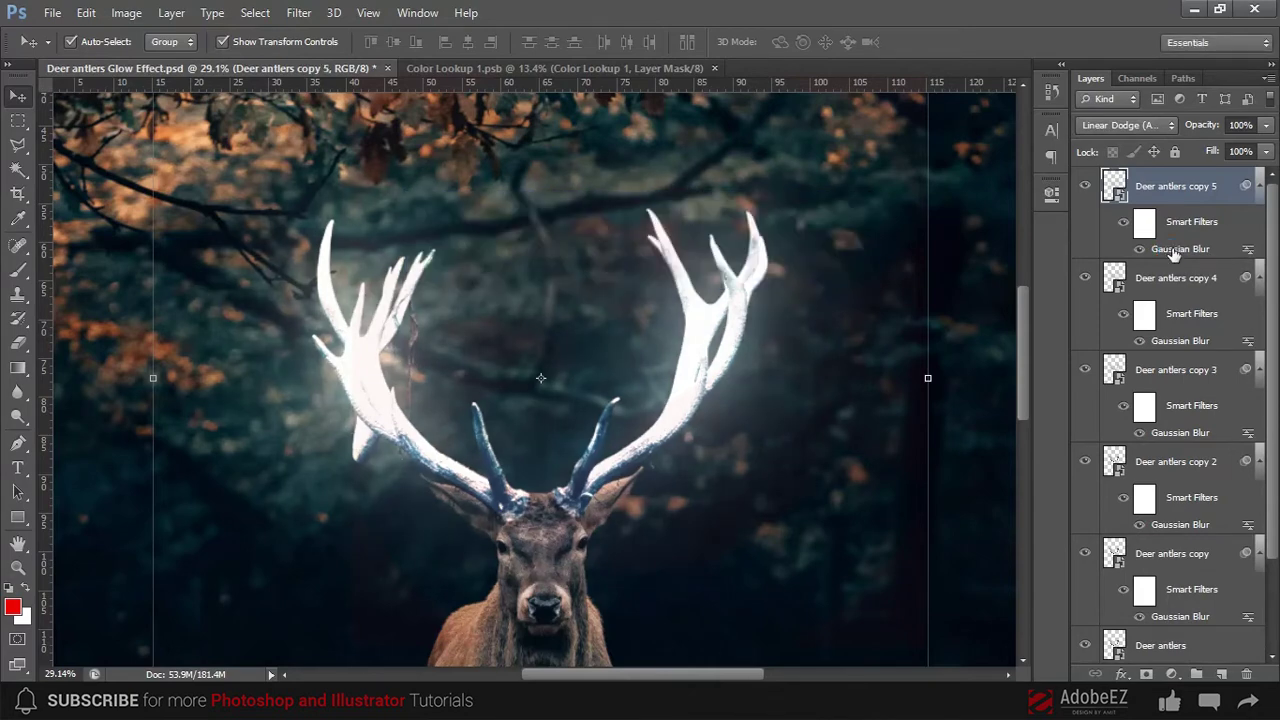
pyautogui.doubleClick(1175, 250)
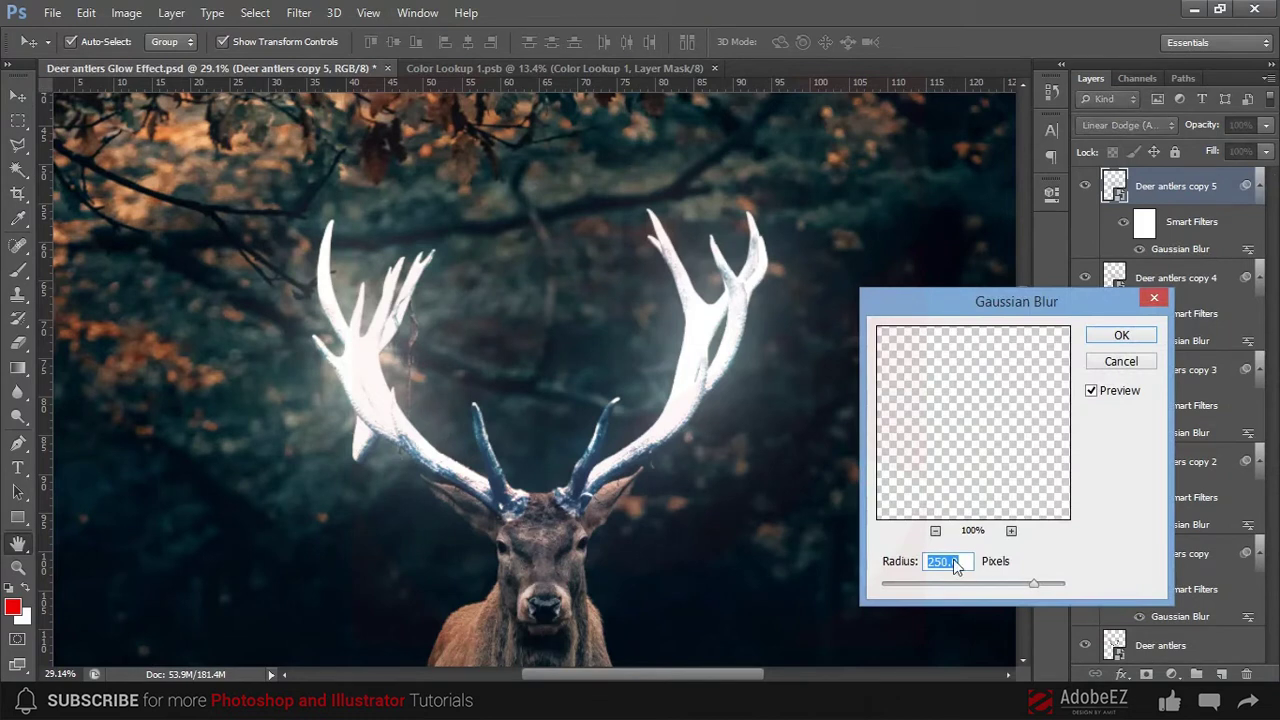
pyautogui.click(966, 561)
pyautogui.click(906, 566)
pyautogui.write('50')
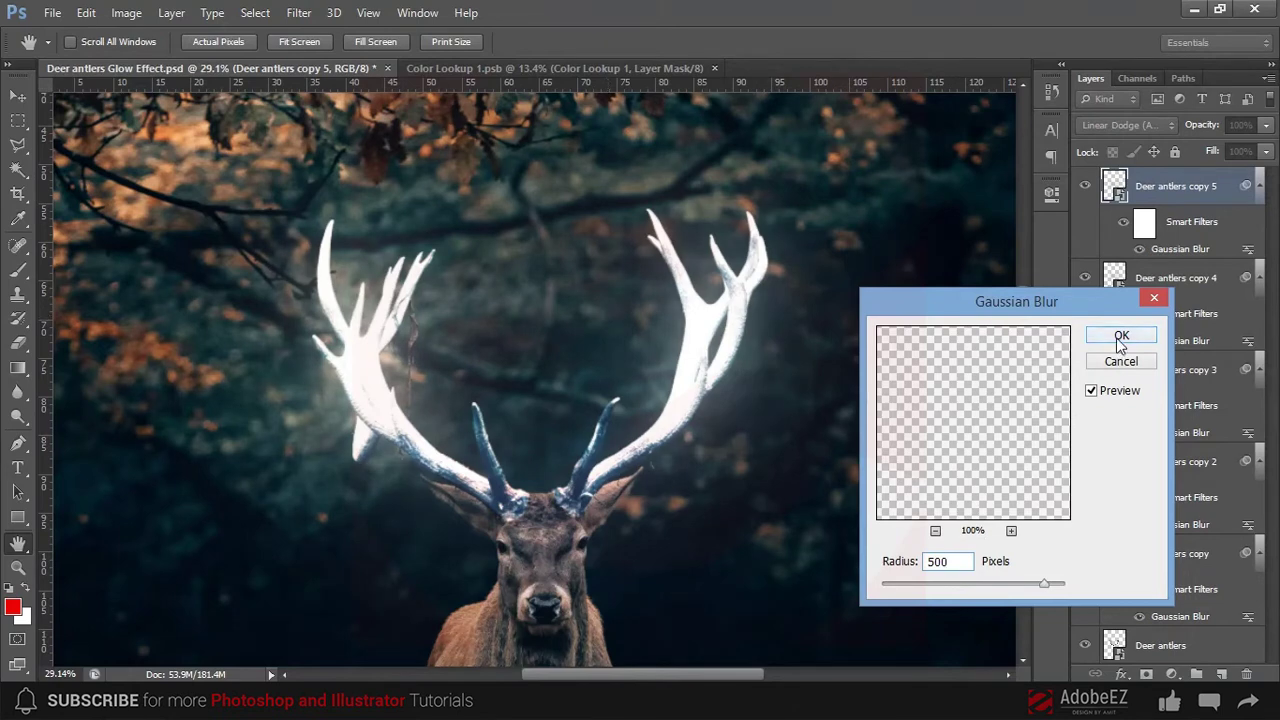
pyautogui.click(1120, 340)
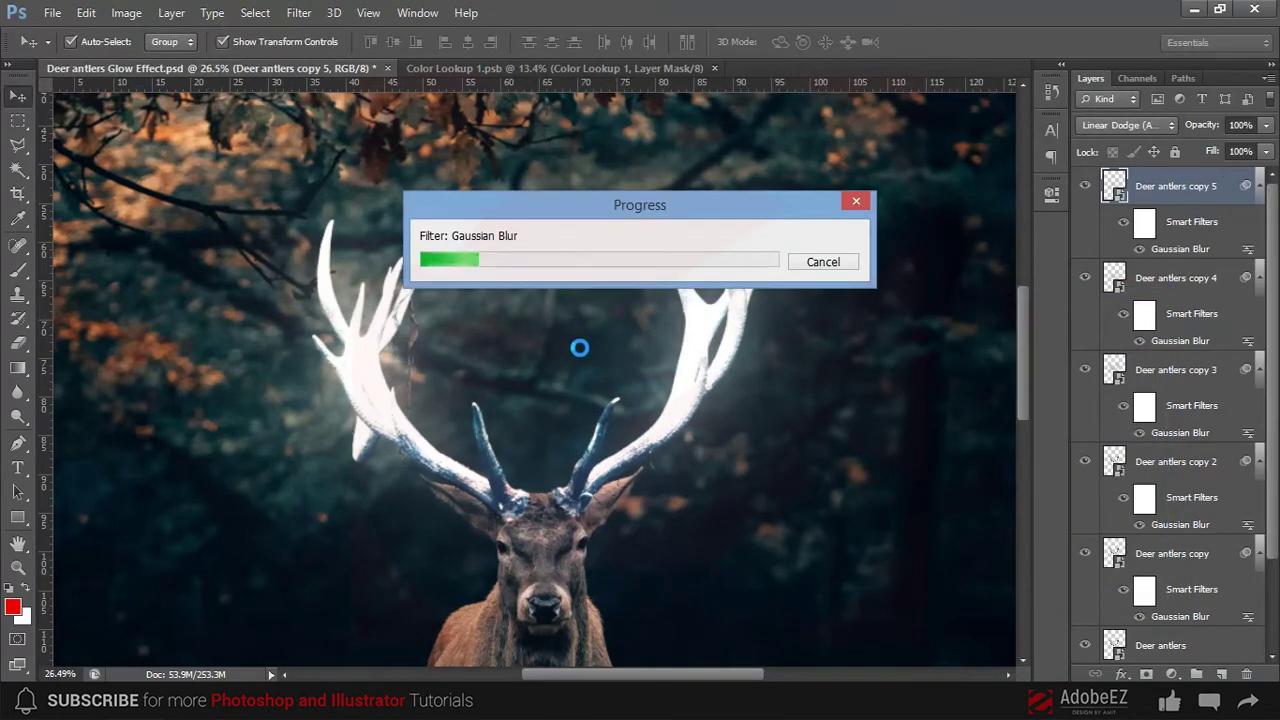
pyautogui.scroll(-2, 580, 347)
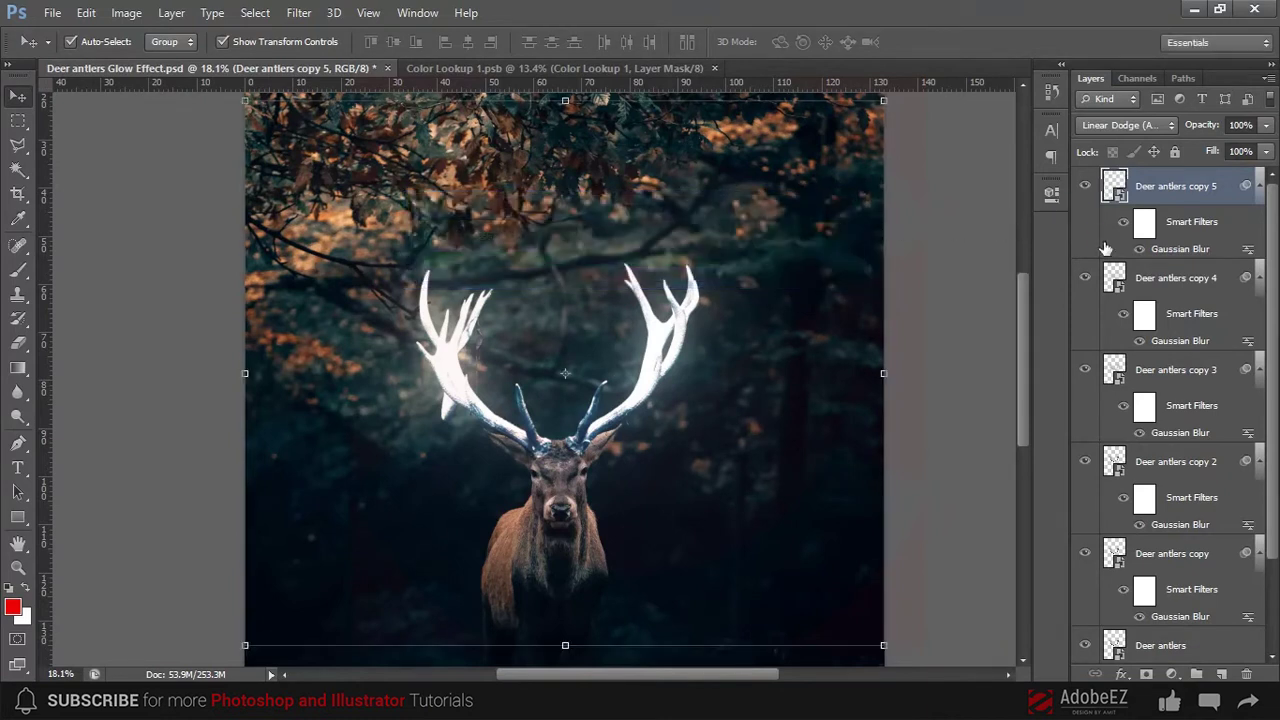
pyautogui.scroll(-3, 1165, 450)
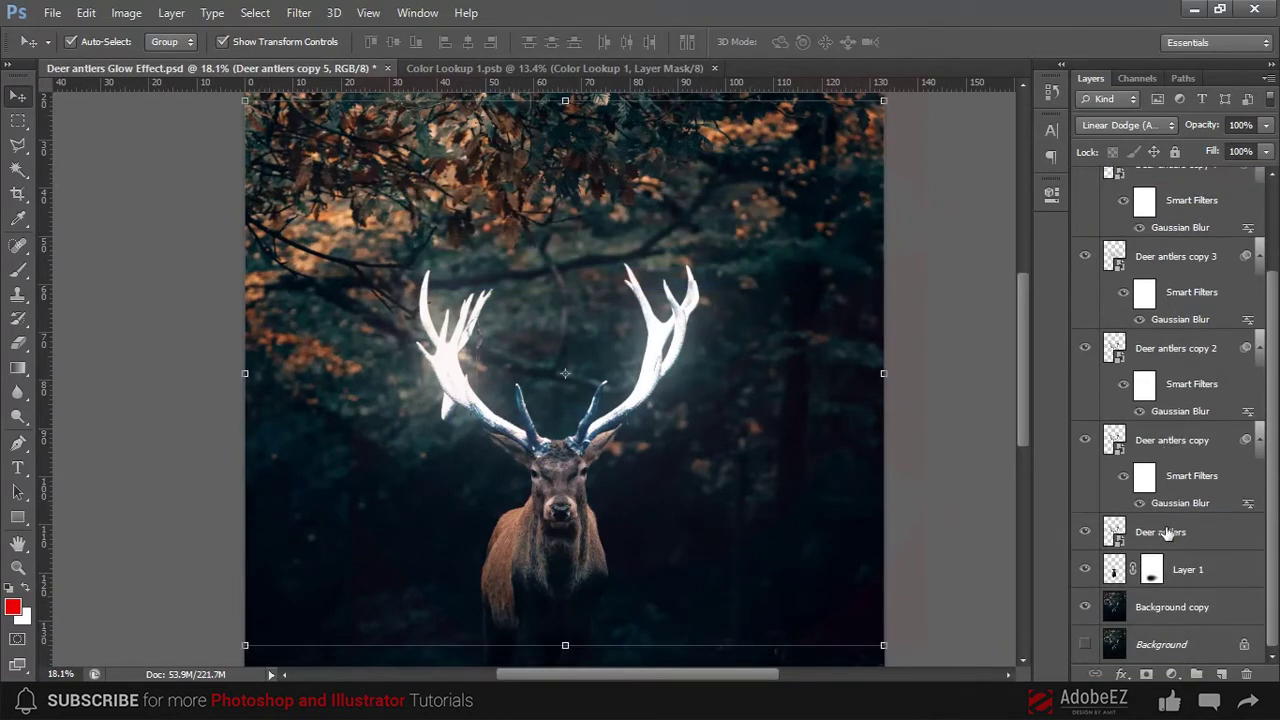
pyautogui.keyDown('shift'); pyautogui.click(1166, 532); pyautogui.keyUp('shift')
pyautogui.rightClick(1172, 262)
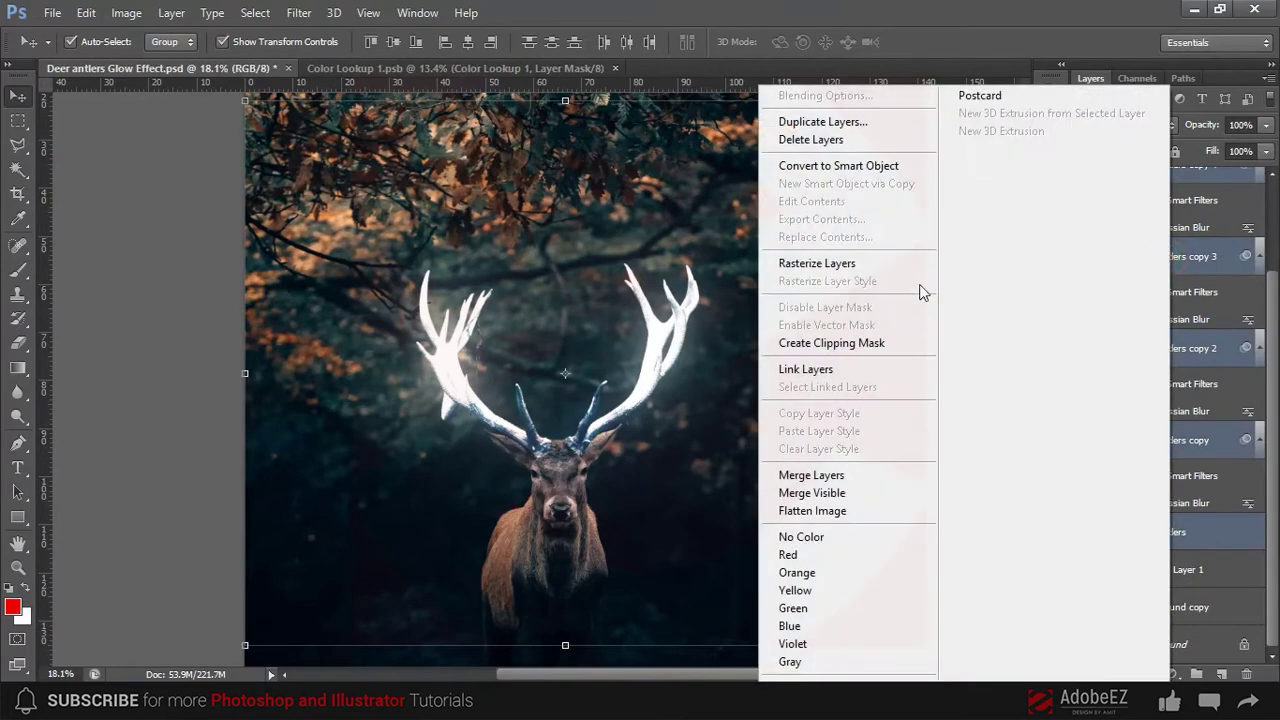
pyautogui.click(1222, 262)
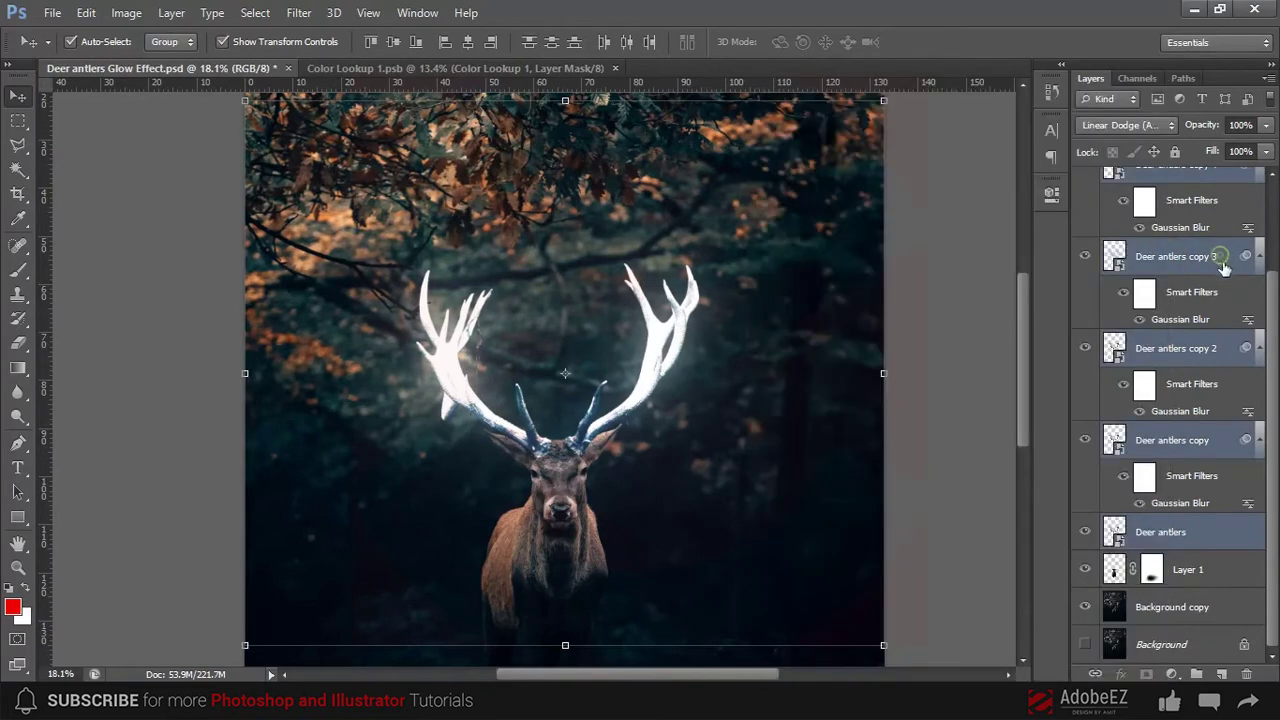
pyautogui.click(126, 14)
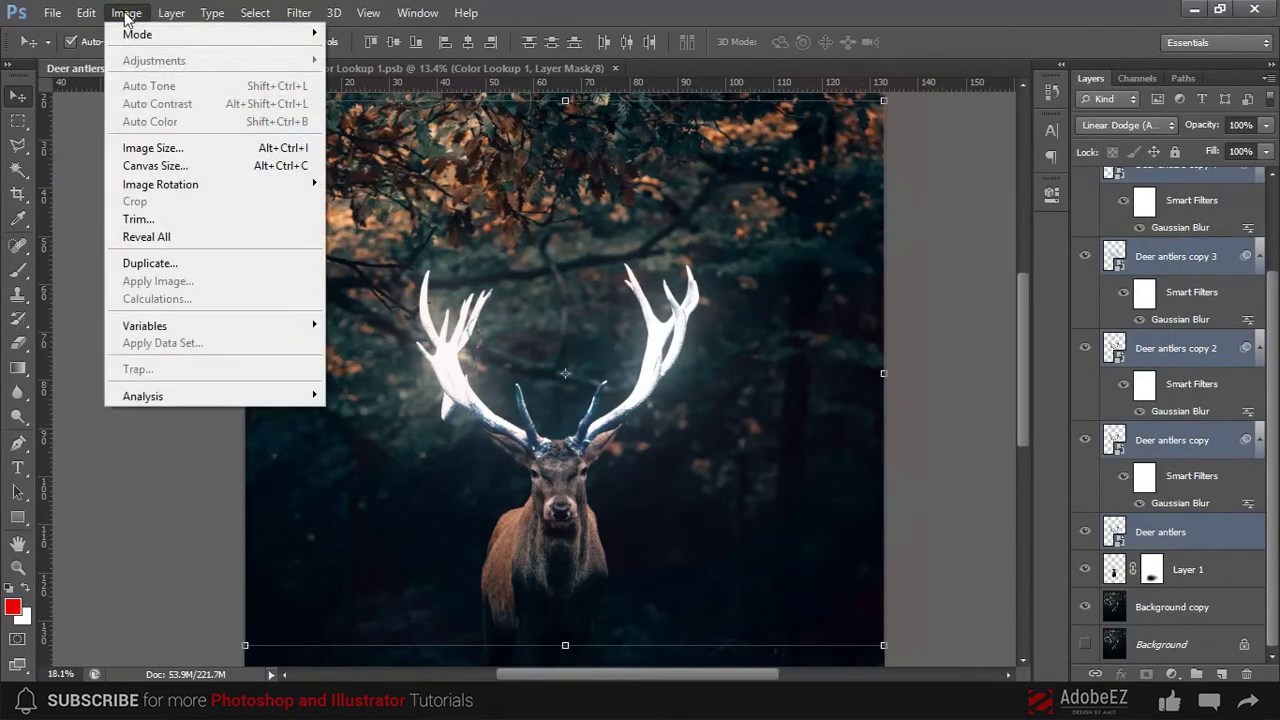
pyautogui.click(127, 14)
pyautogui.hotkey('ctrl', 'g')
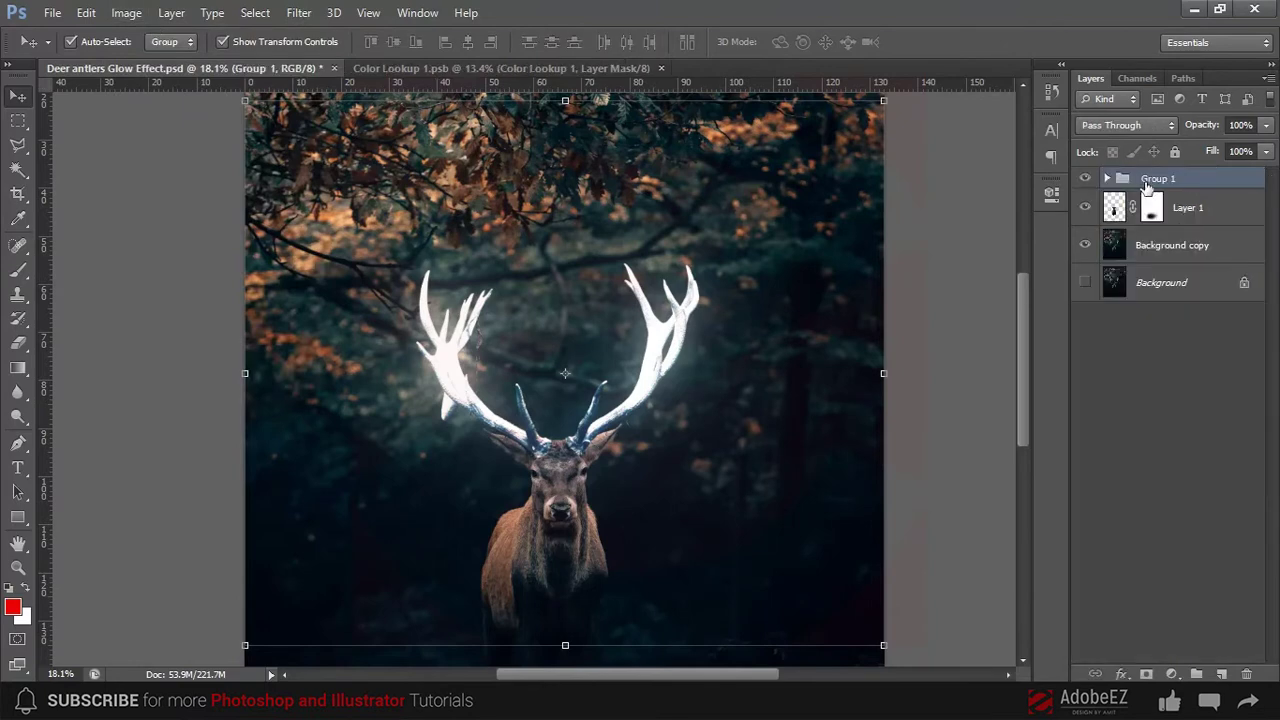
pyautogui.scroll(2, 649, 381)
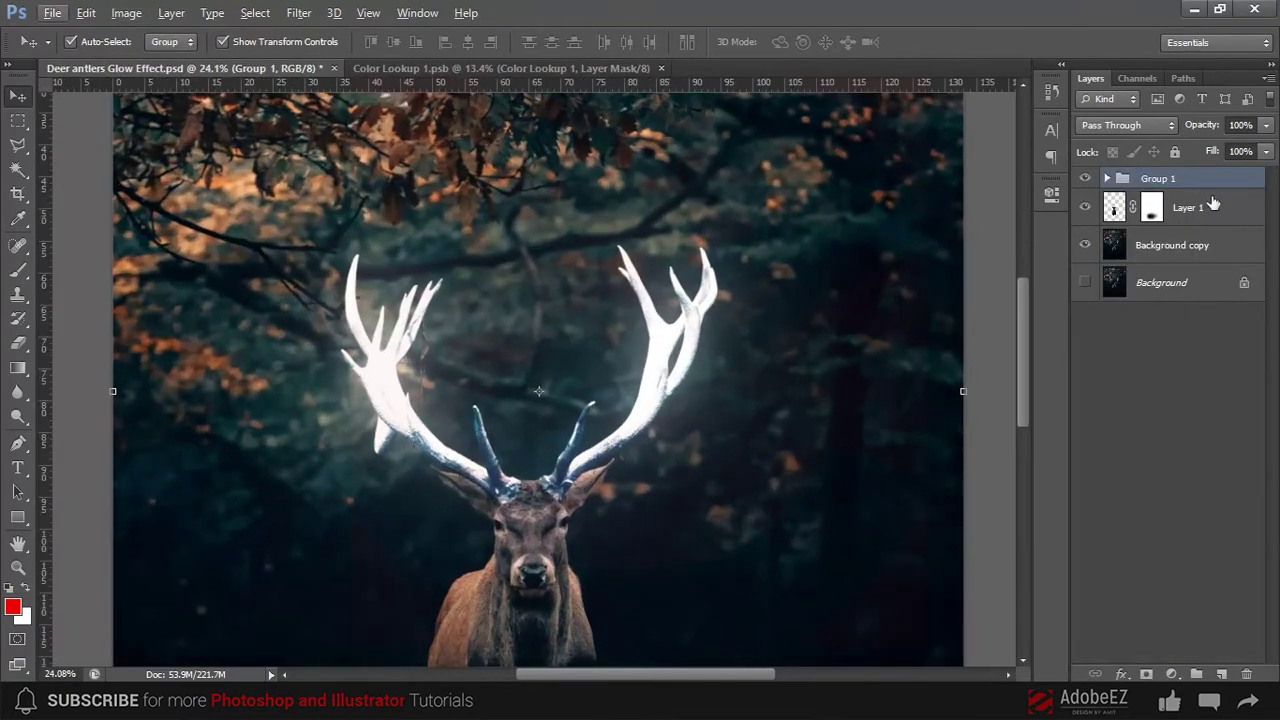
# Add a Hue/Saturation layer clipped to Group 1, colorized at Saturation 100 and Hue about 24
pyautogui.click(1170, 673)
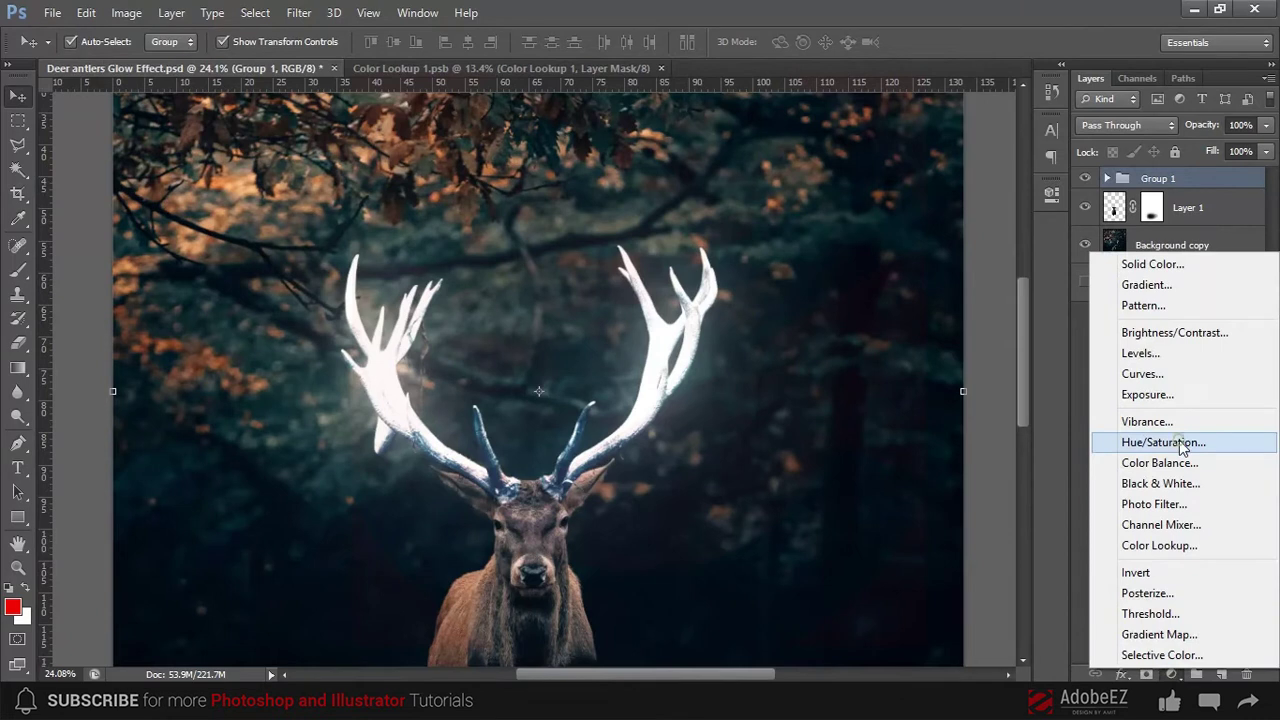
pyautogui.click(1180, 442)
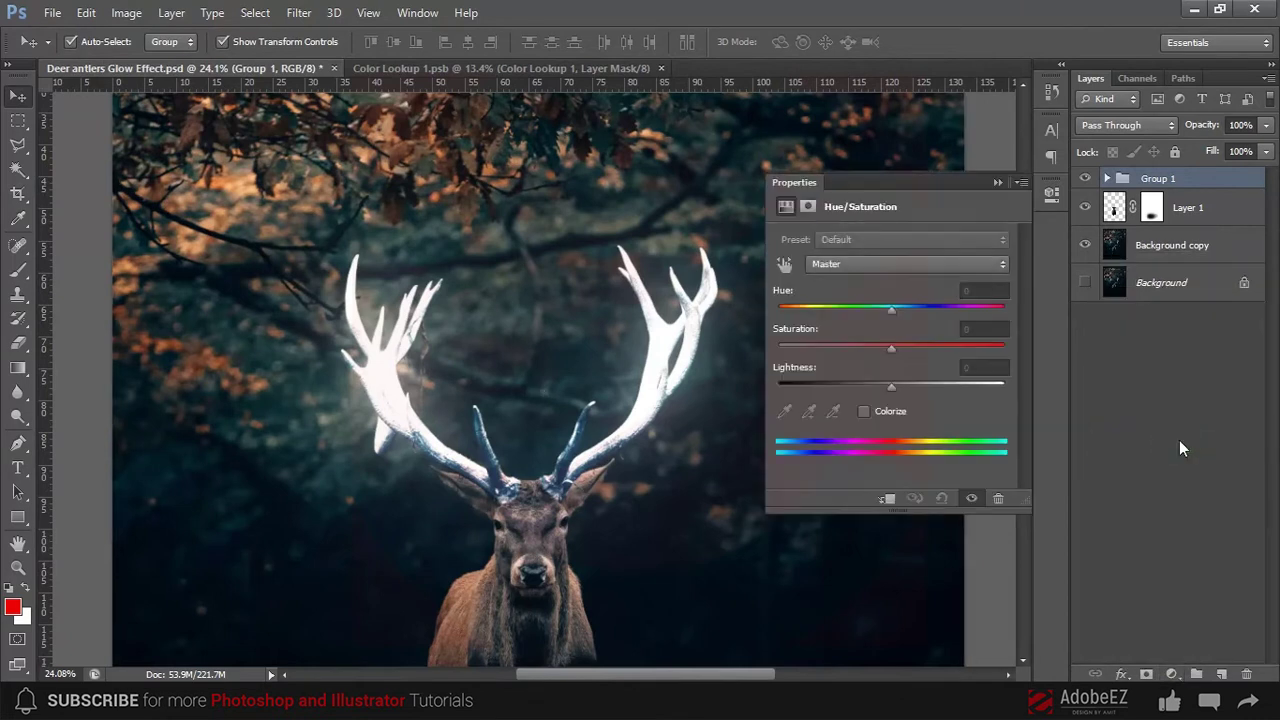
pyautogui.click(887, 500)
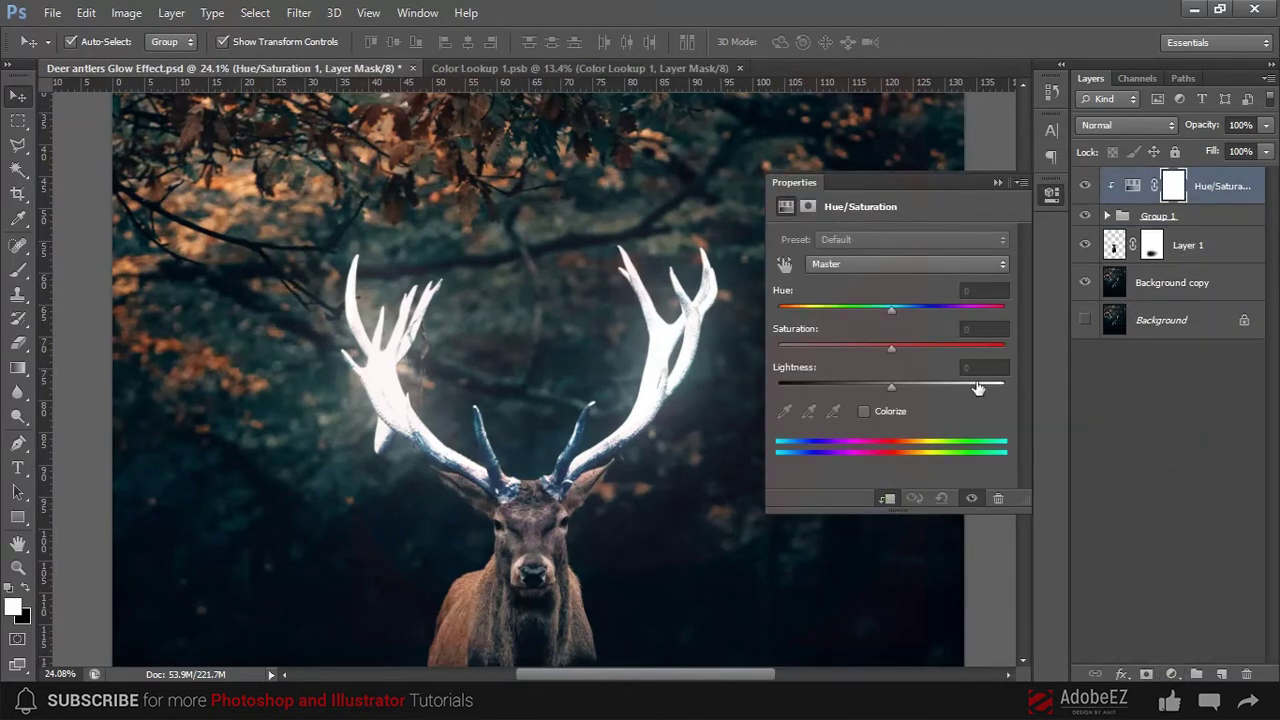
pyautogui.click(866, 412)
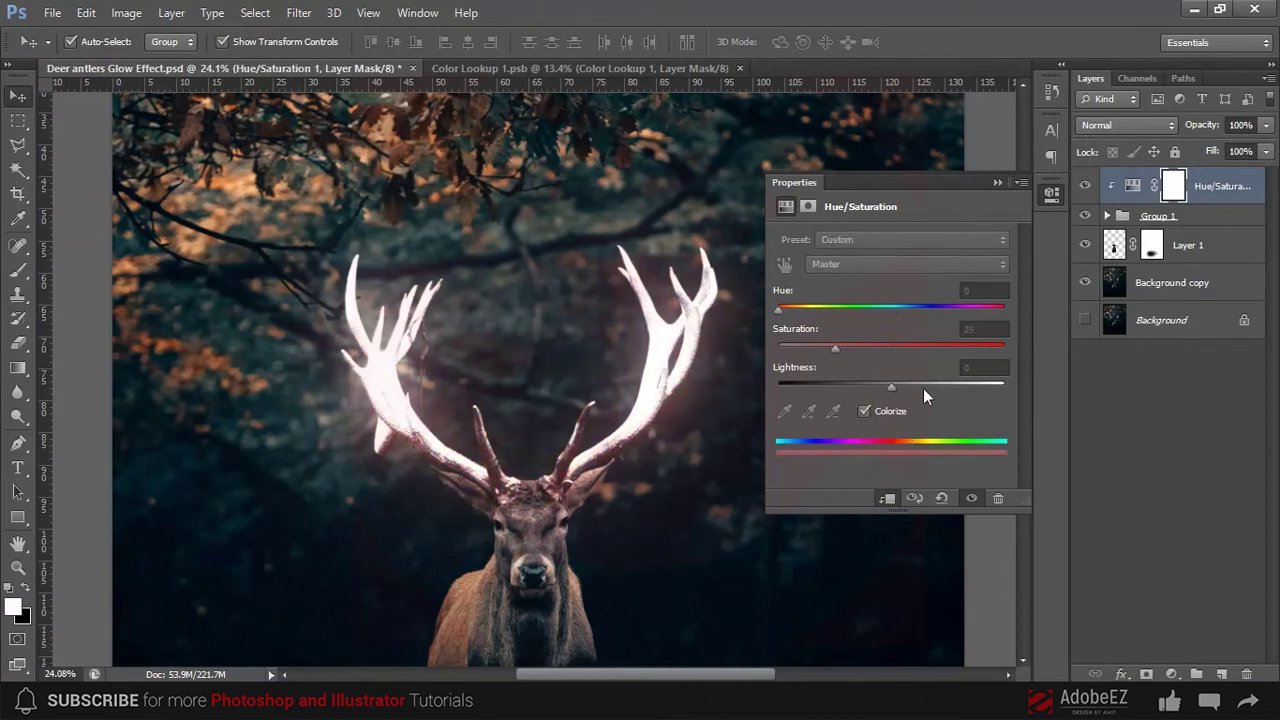
pyautogui.moveTo(868, 353); pyautogui.dragTo(1023, 352)
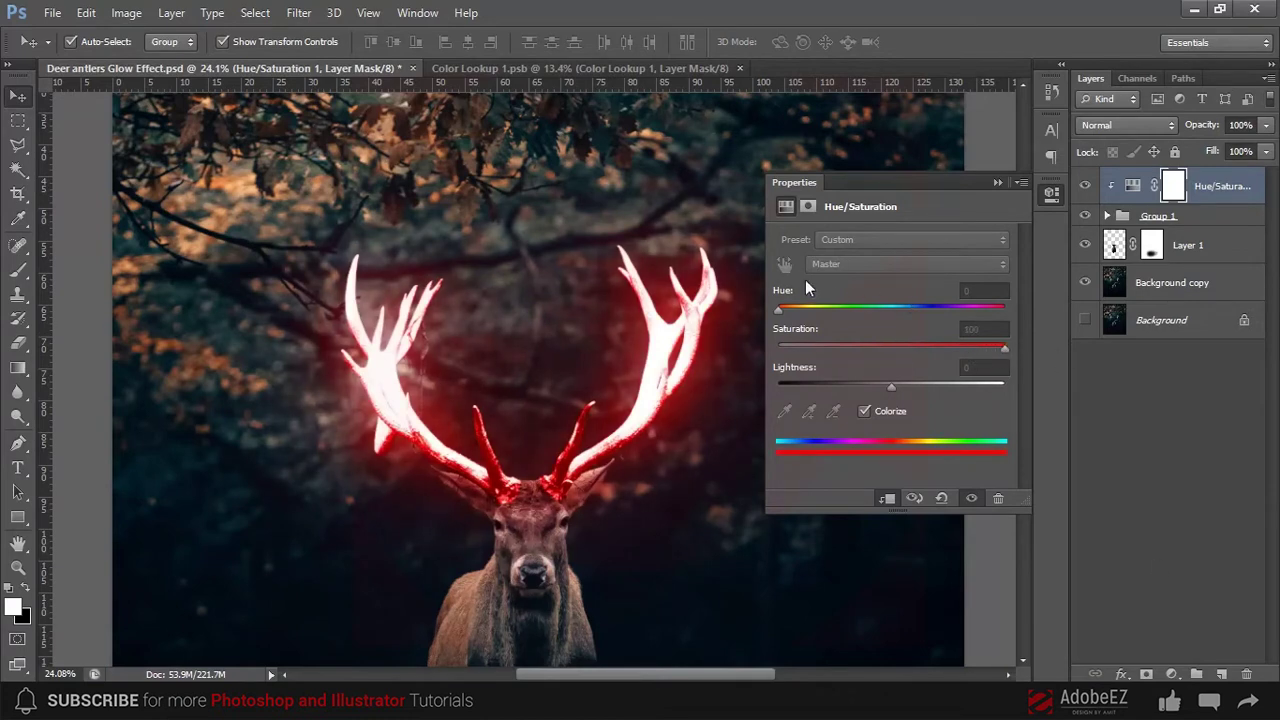
pyautogui.moveTo(778, 307); pyautogui.dragTo(806, 311)
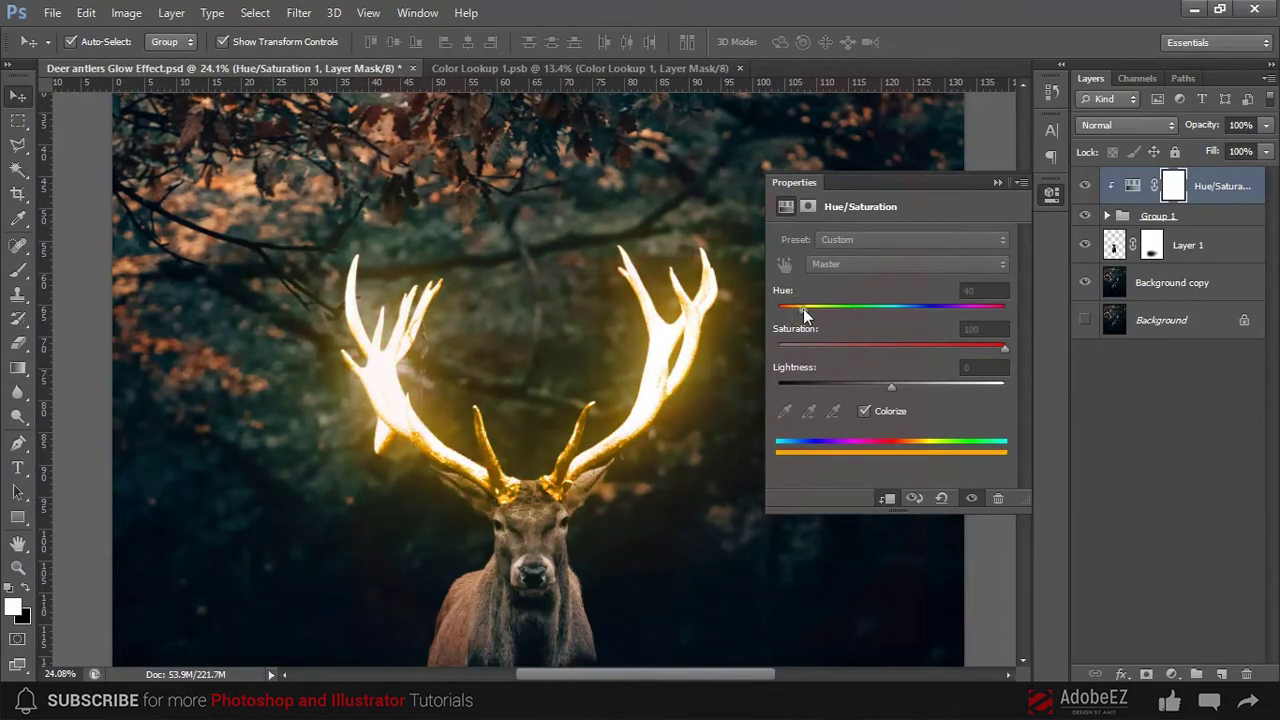
pyautogui.moveTo(804, 309); pyautogui.dragTo(801, 315)
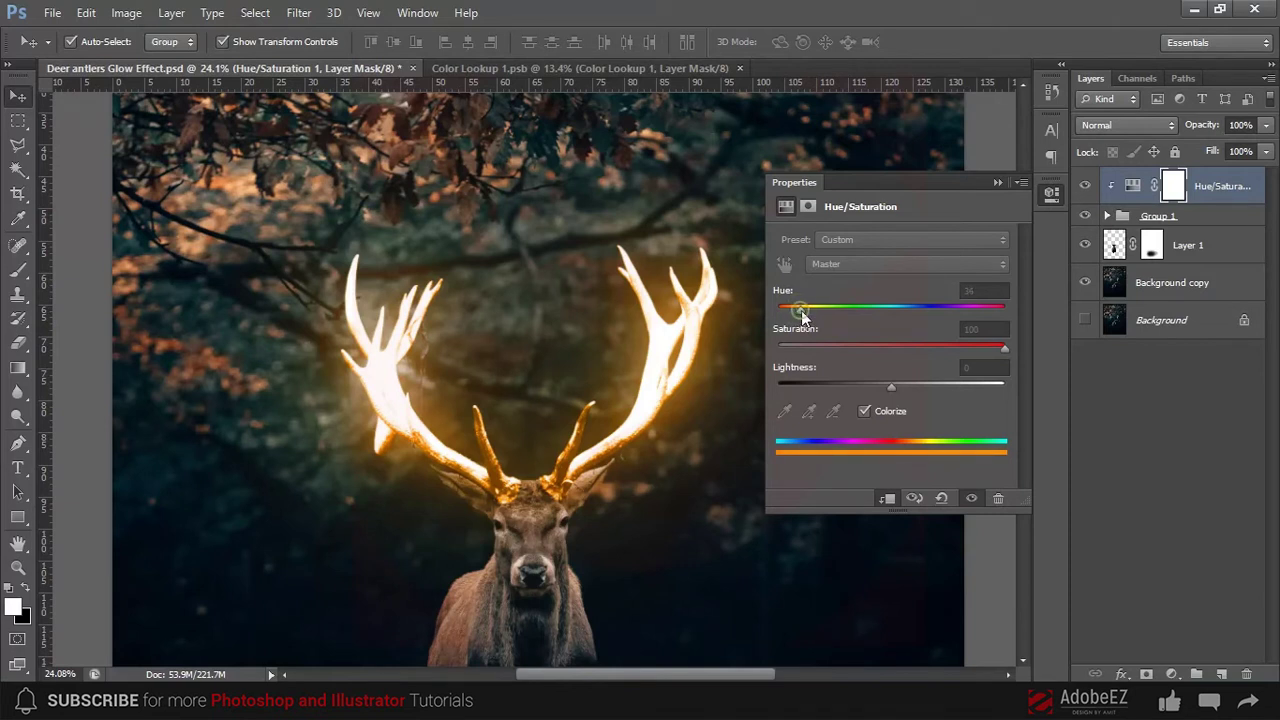
pyautogui.moveTo(798, 314); pyautogui.dragTo(793, 313)
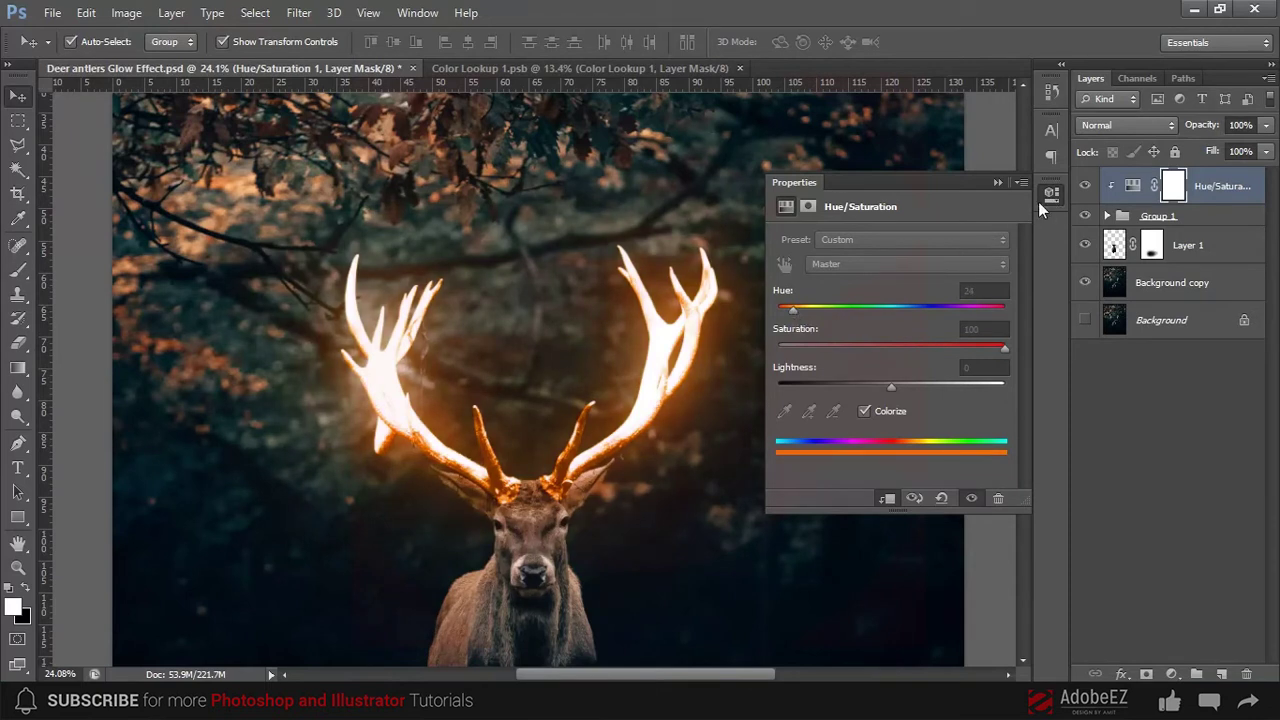
pyautogui.click(998, 183)
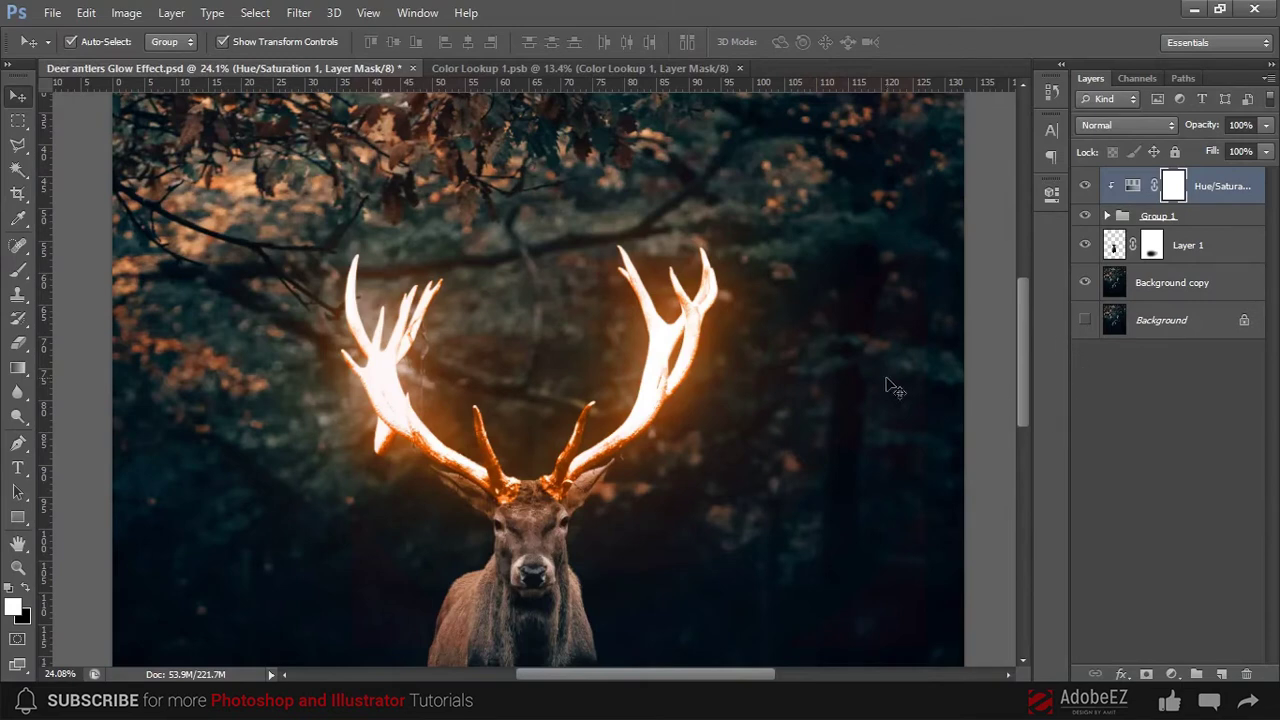
pyautogui.scroll(-1, 679, 353)
pyautogui.scroll(-1, 679, 353)
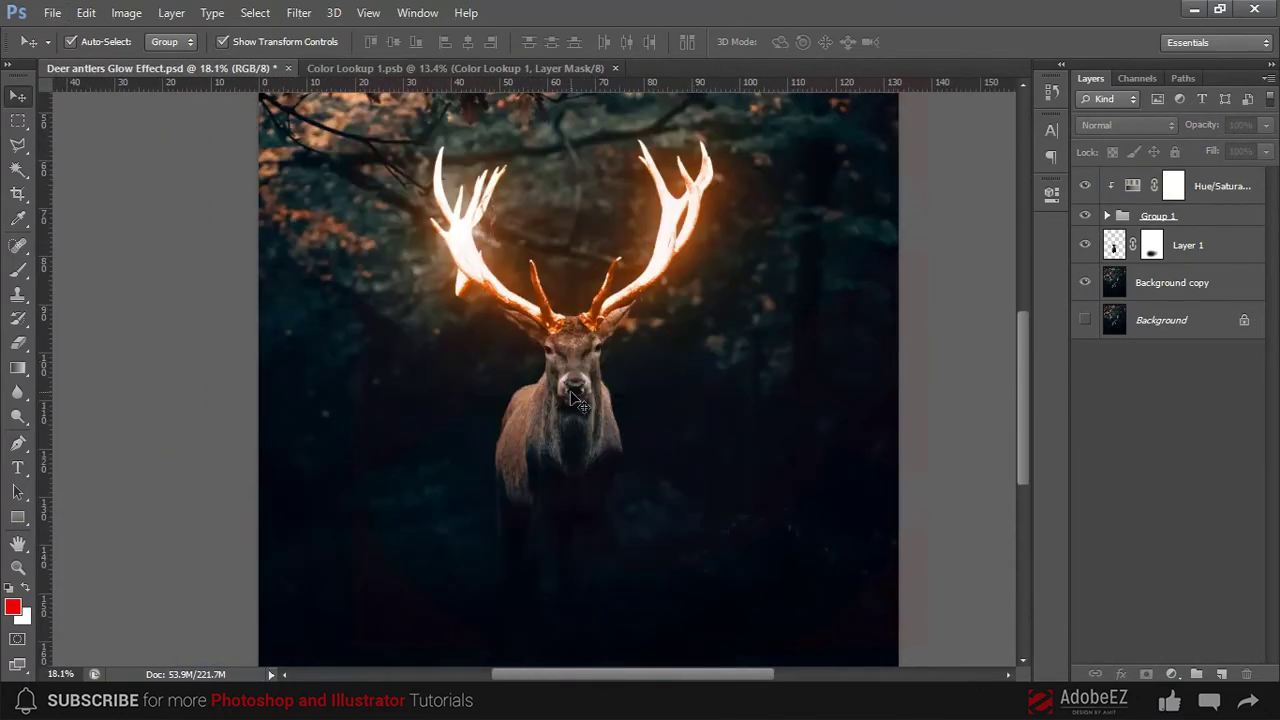
# Add a colorized Hue/Saturation adjustment above Layer 1, clipped to the deer layer
pyautogui.click(1214, 250)
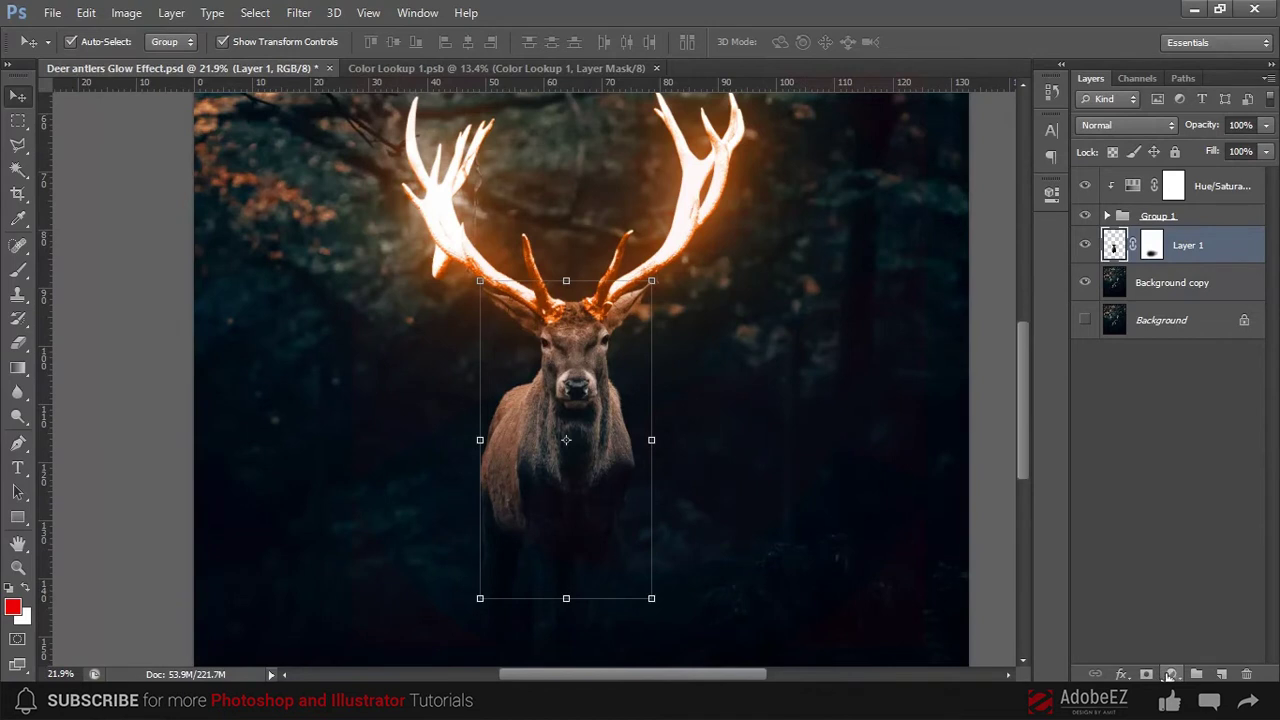
pyautogui.click(1170, 675)
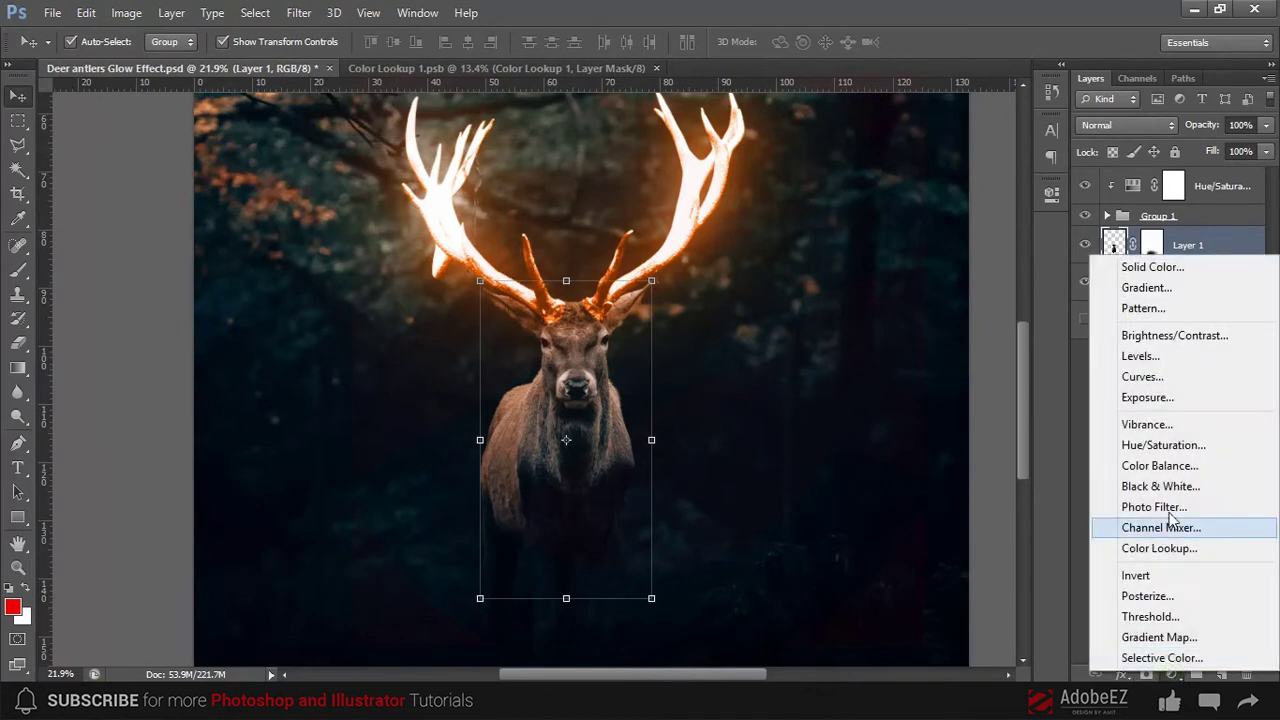
pyautogui.click(1163, 445)
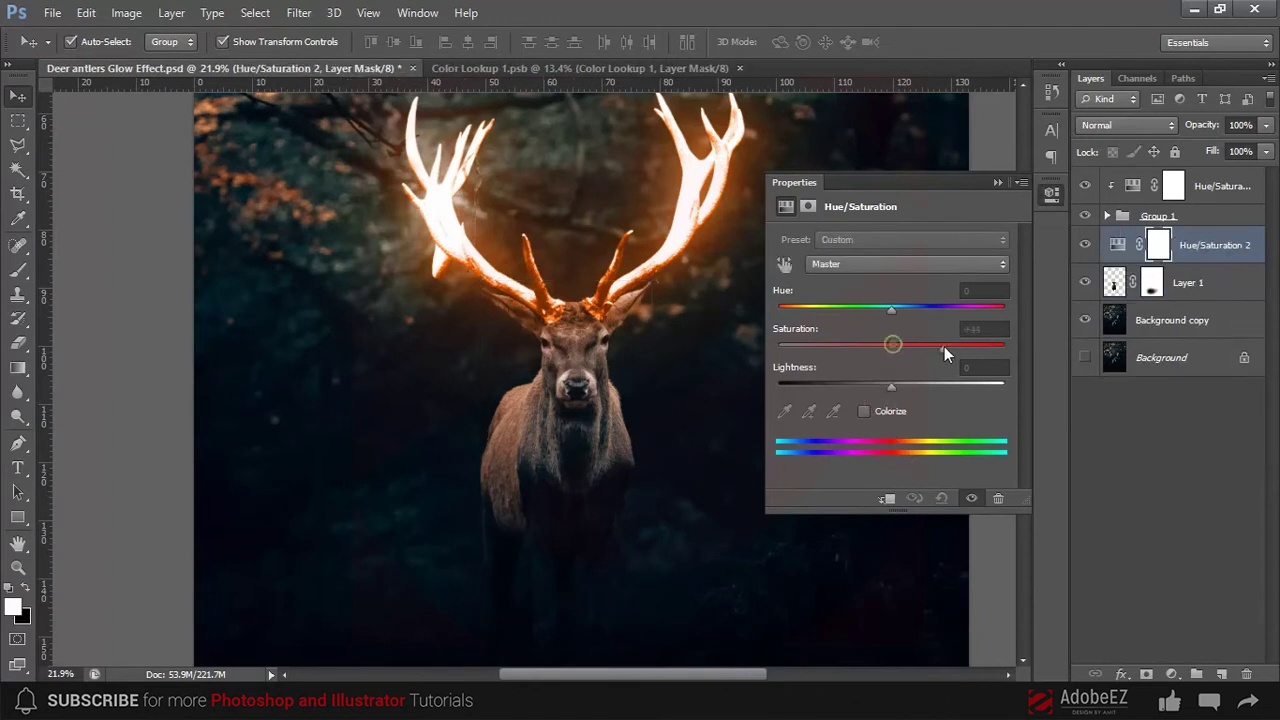
pyautogui.moveTo(944, 346); pyautogui.dragTo(942, 348)
pyautogui.click(866, 411)
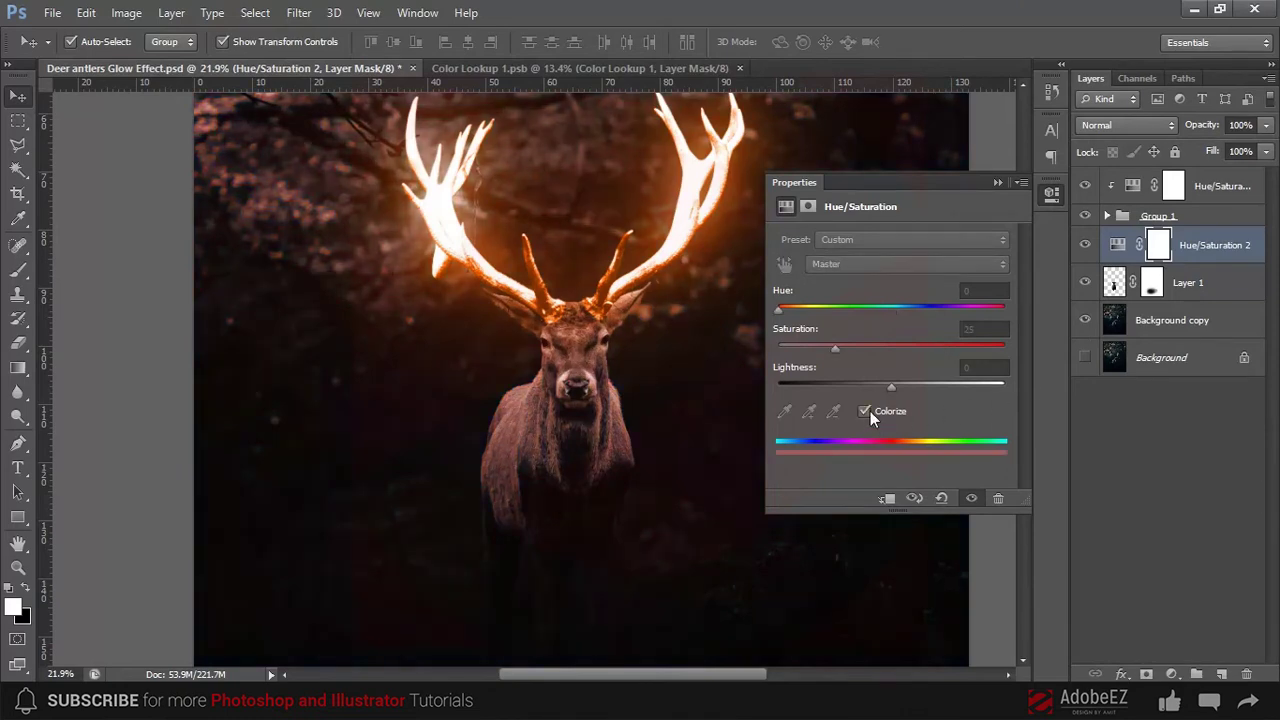
pyautogui.rightClick(1236, 258)
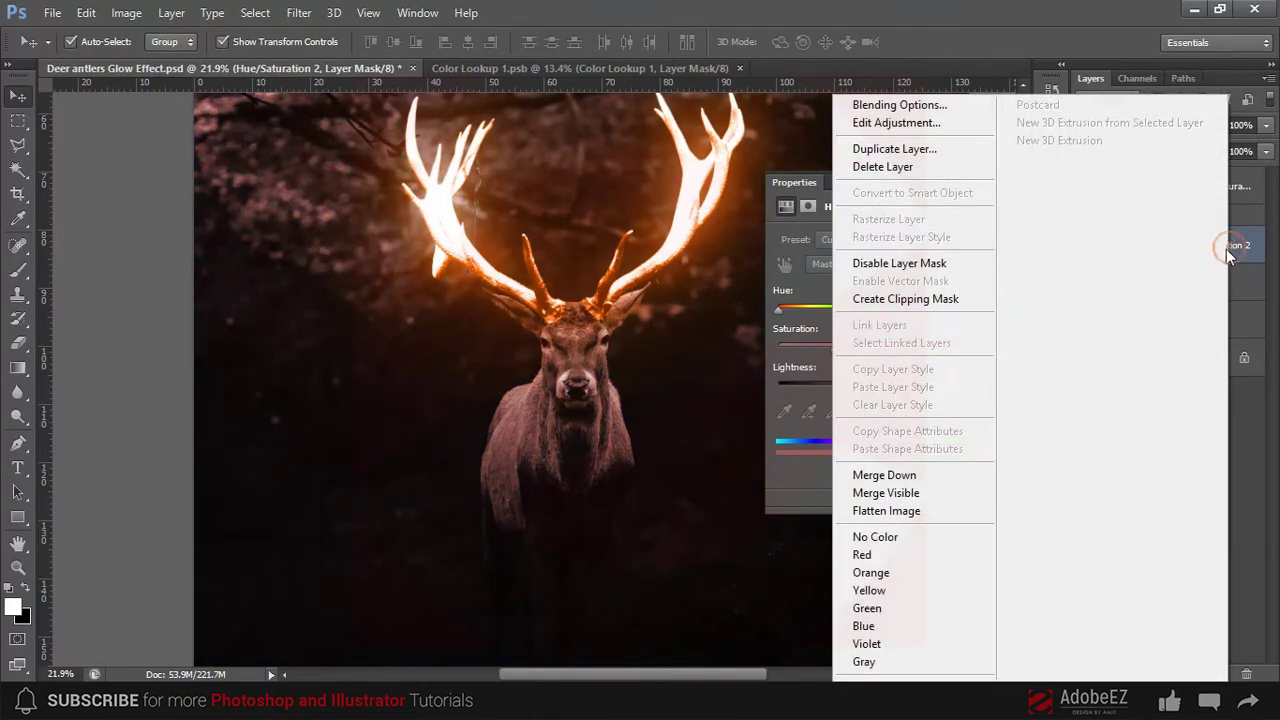
pyautogui.click(896, 303)
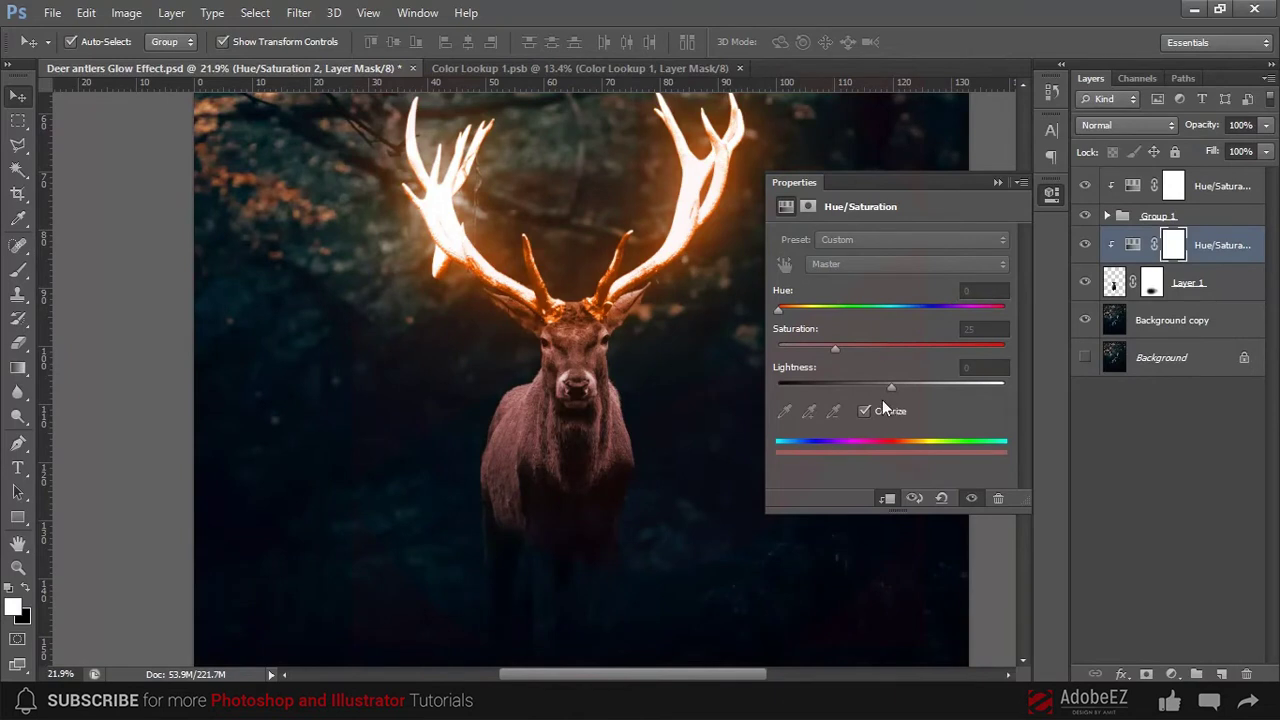
# Tune the deer's tint to Saturation 80 and Hue 21
pyautogui.moveTo(836, 346)
pyautogui.mouseDown()
pyautogui.moveTo(1019, 345)
pyautogui.moveTo(951, 350)
pyautogui.mouseUp()
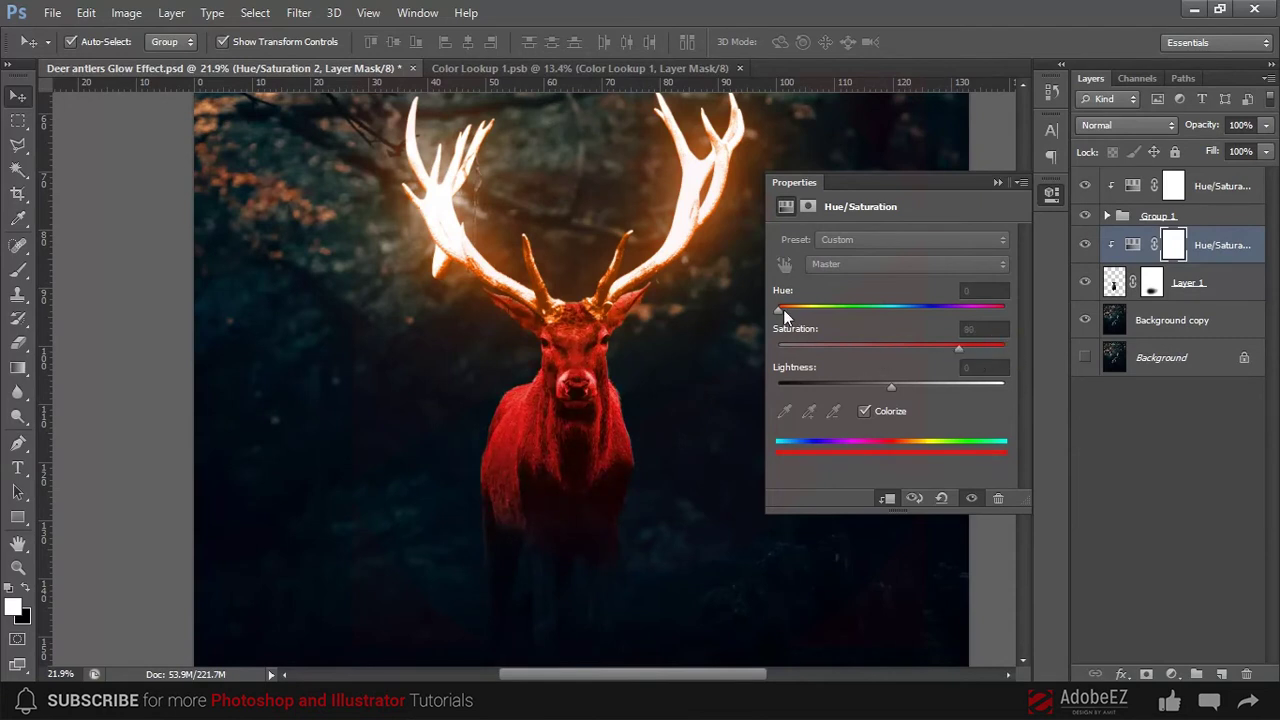
pyautogui.moveTo(783, 309); pyautogui.dragTo(804, 309)
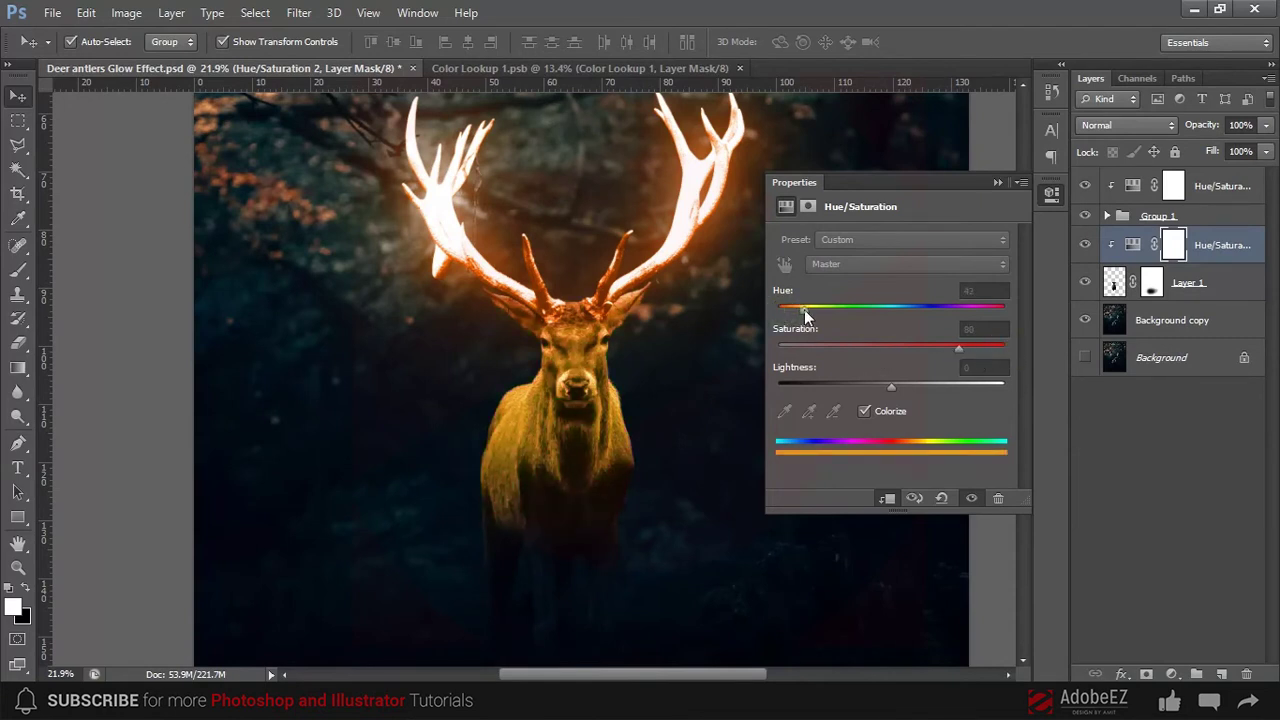
pyautogui.moveTo(804, 309); pyautogui.dragTo(792, 314)
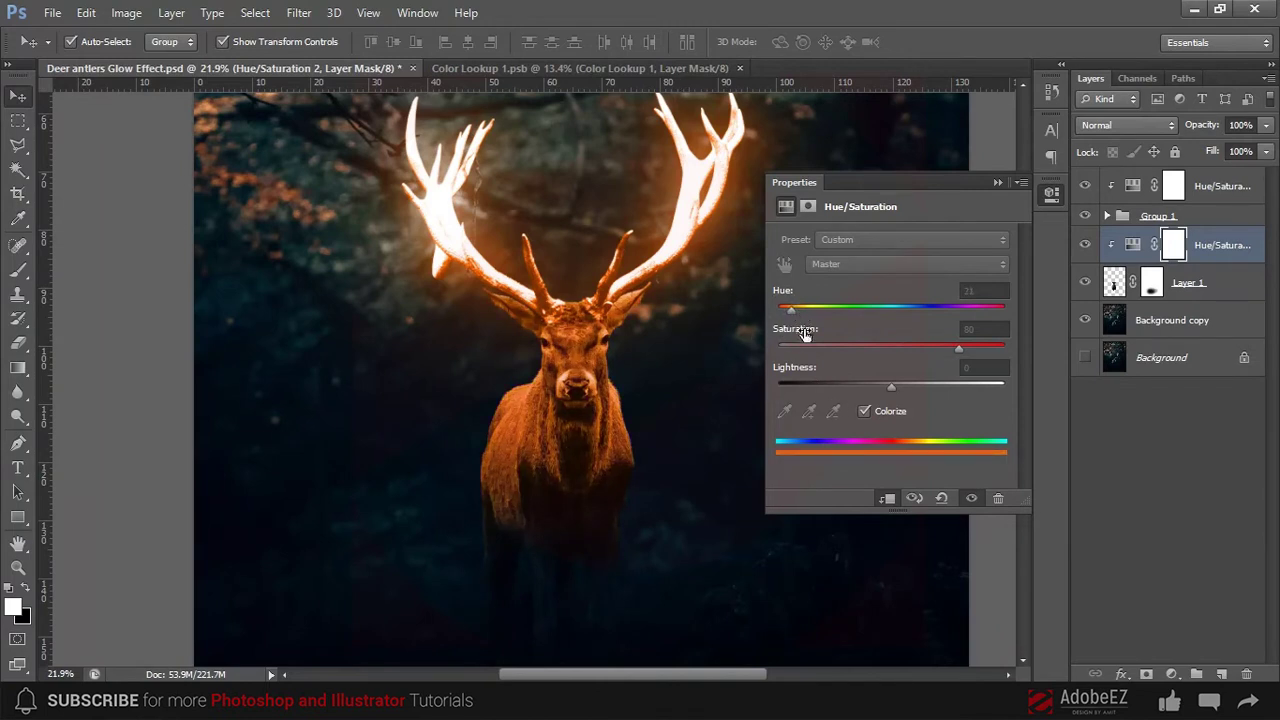
pyautogui.click(998, 183)
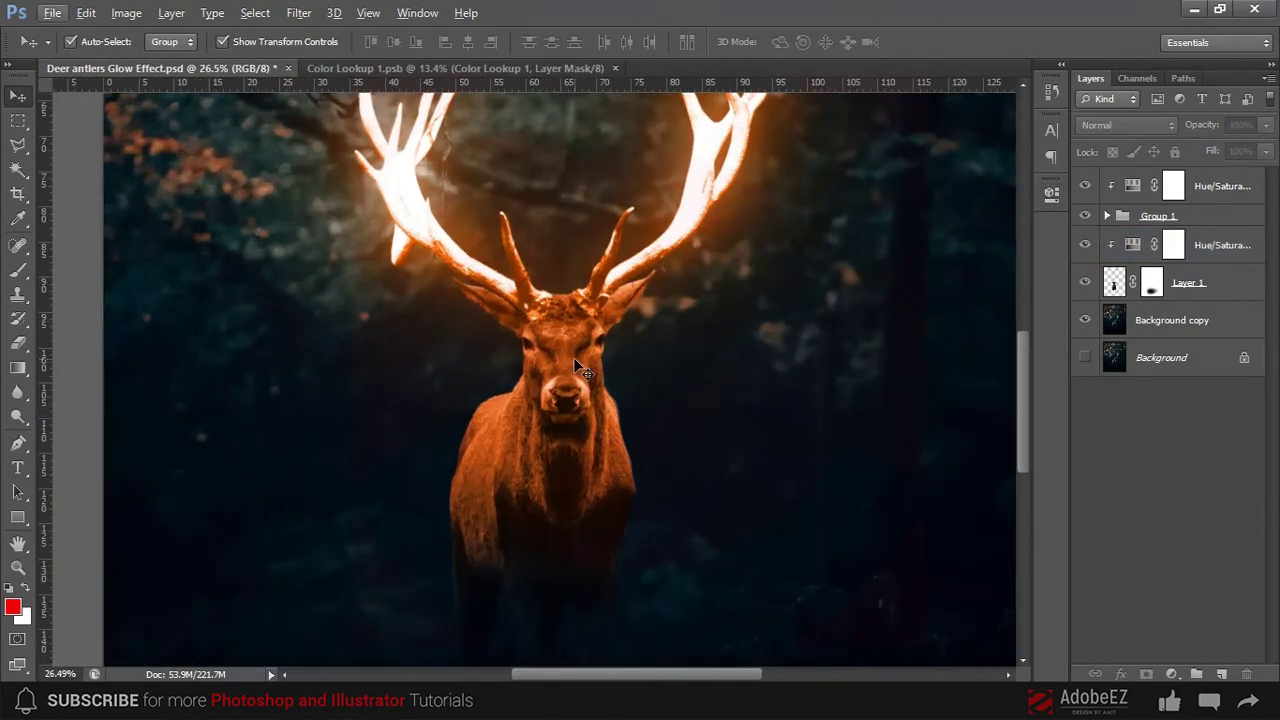
pyautogui.click(1190, 283)
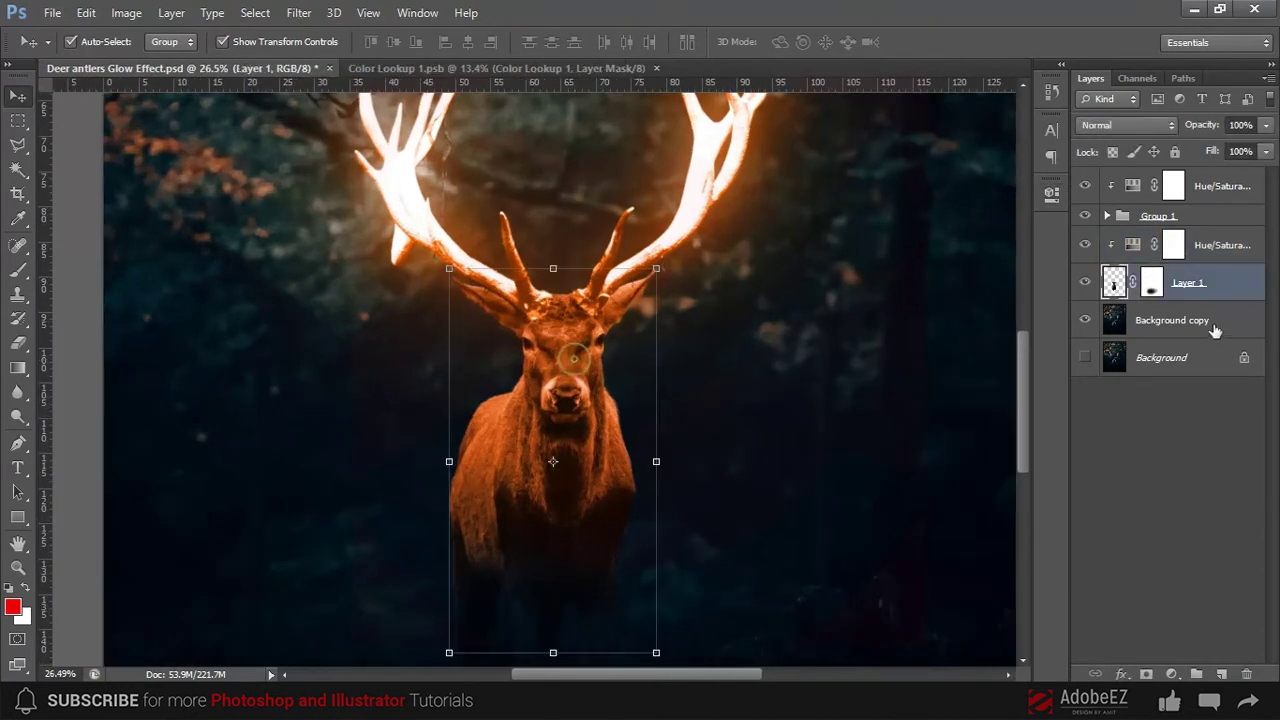
pyautogui.click(1172, 247)
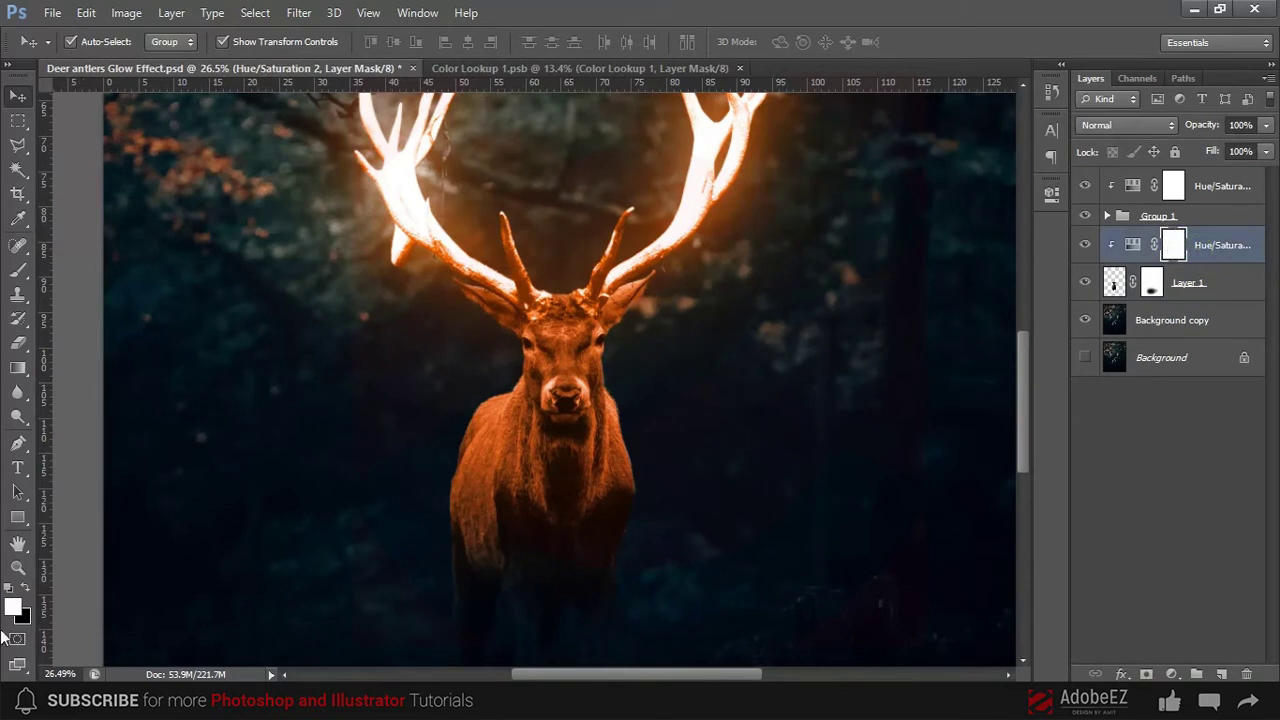
# Set up a 500 px eraser at 26% opacity for the Hue/Saturation 2 mask
pyautogui.press('e')
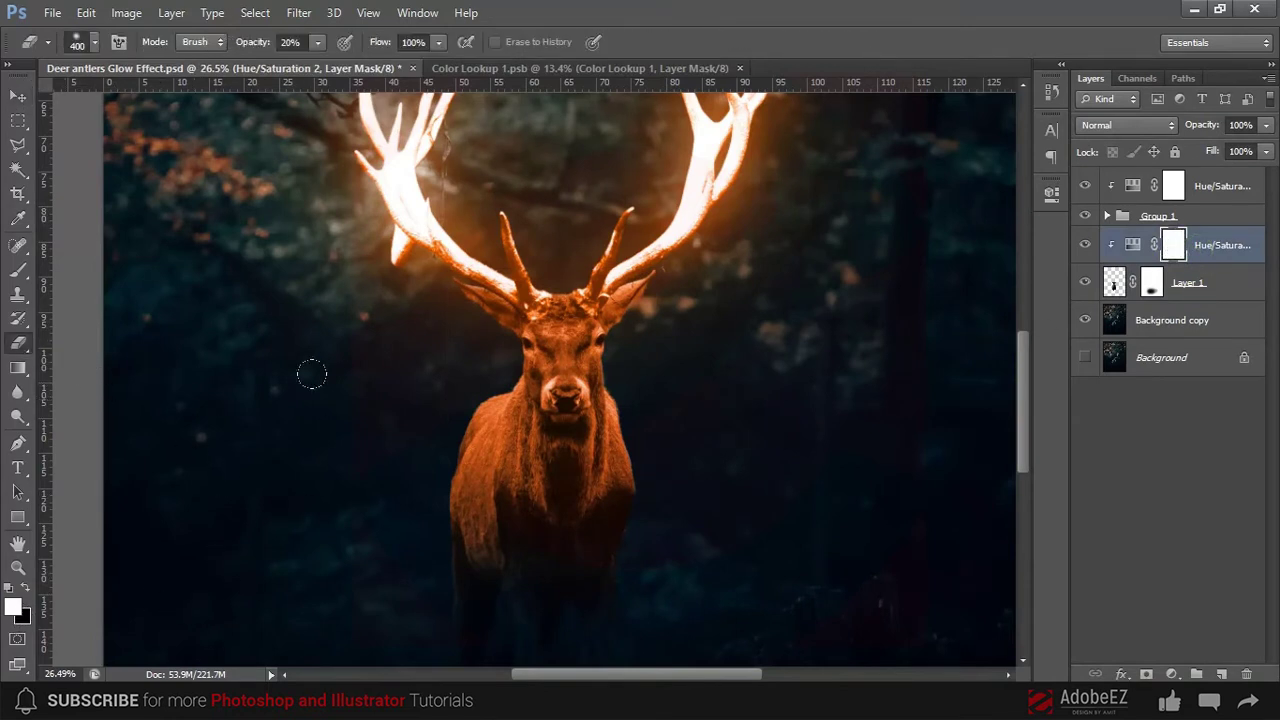
pyautogui.press(']')
pyautogui.click(315, 43)
pyautogui.moveTo(316, 61); pyautogui.dragTo(324, 62)
pyautogui.scroll(-2, 421, 403)
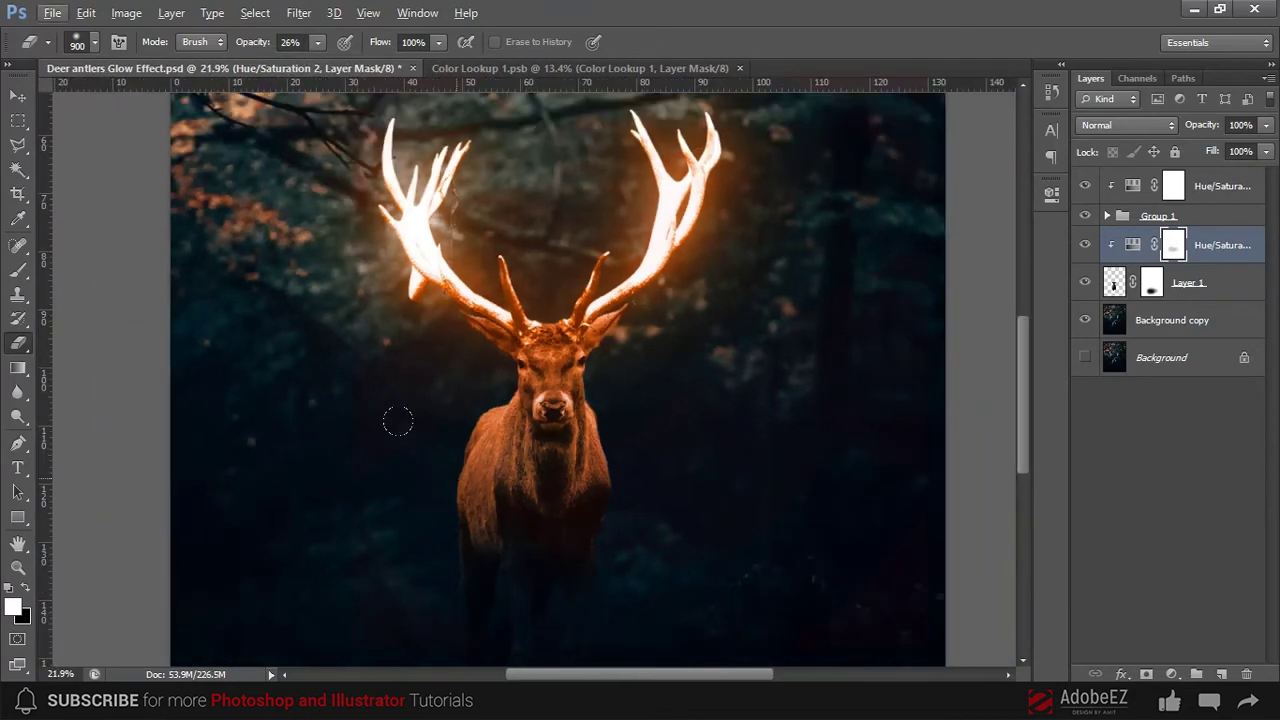
pyautogui.scroll(-2, 398, 395)
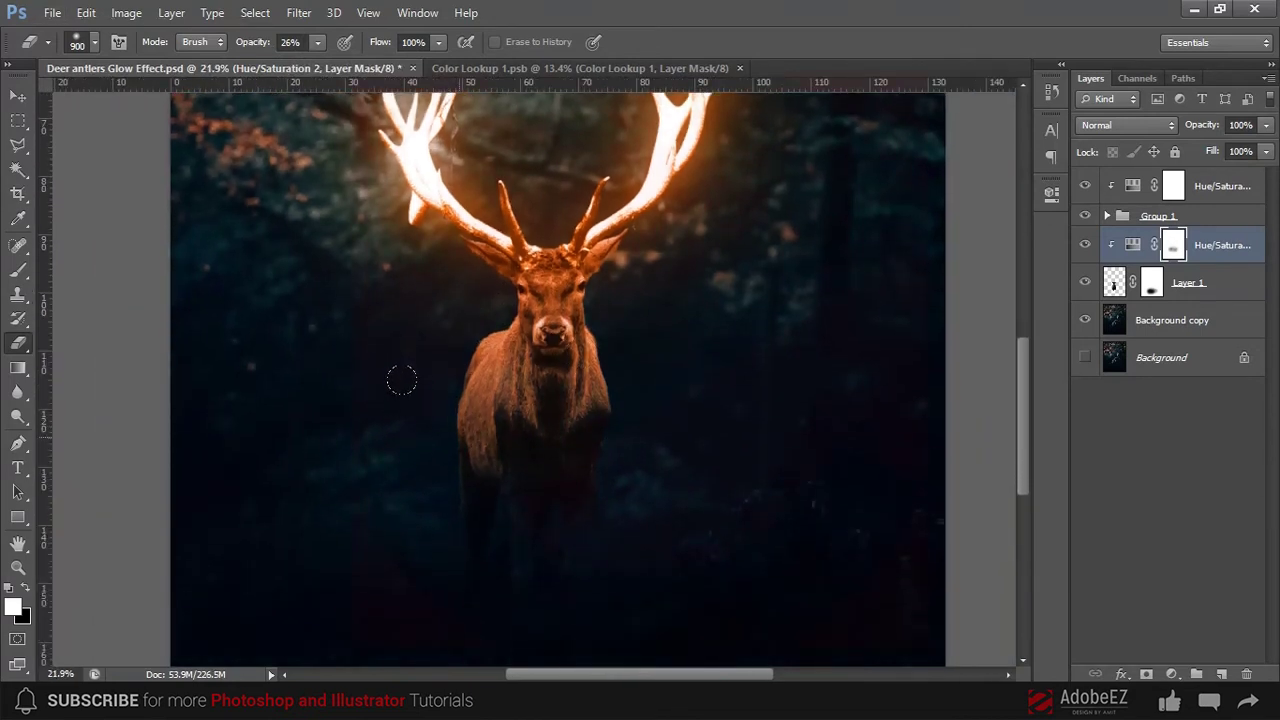
pyautogui.scroll(1, 500, 390)
pyautogui.scroll(1, 500, 390)
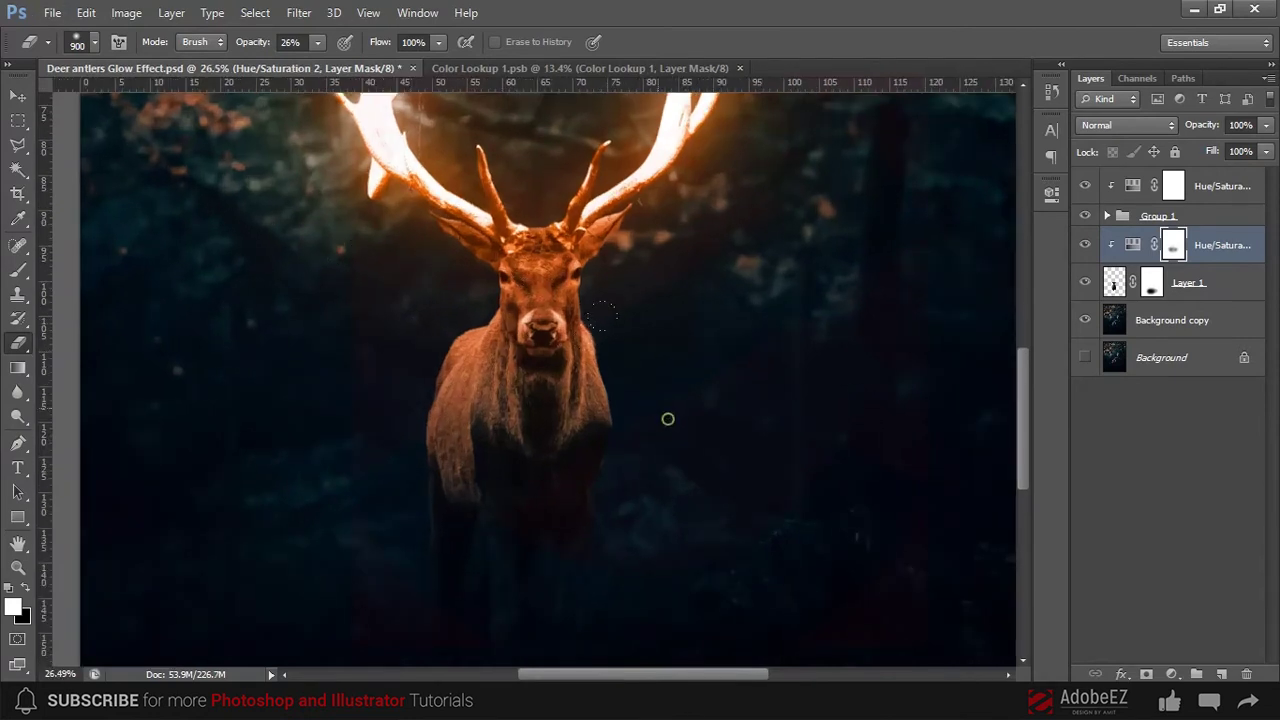
pyautogui.scroll(1, 587, 291)
pyautogui.scroll(1, 636, 100)
pyautogui.scroll(1, 636, 100)
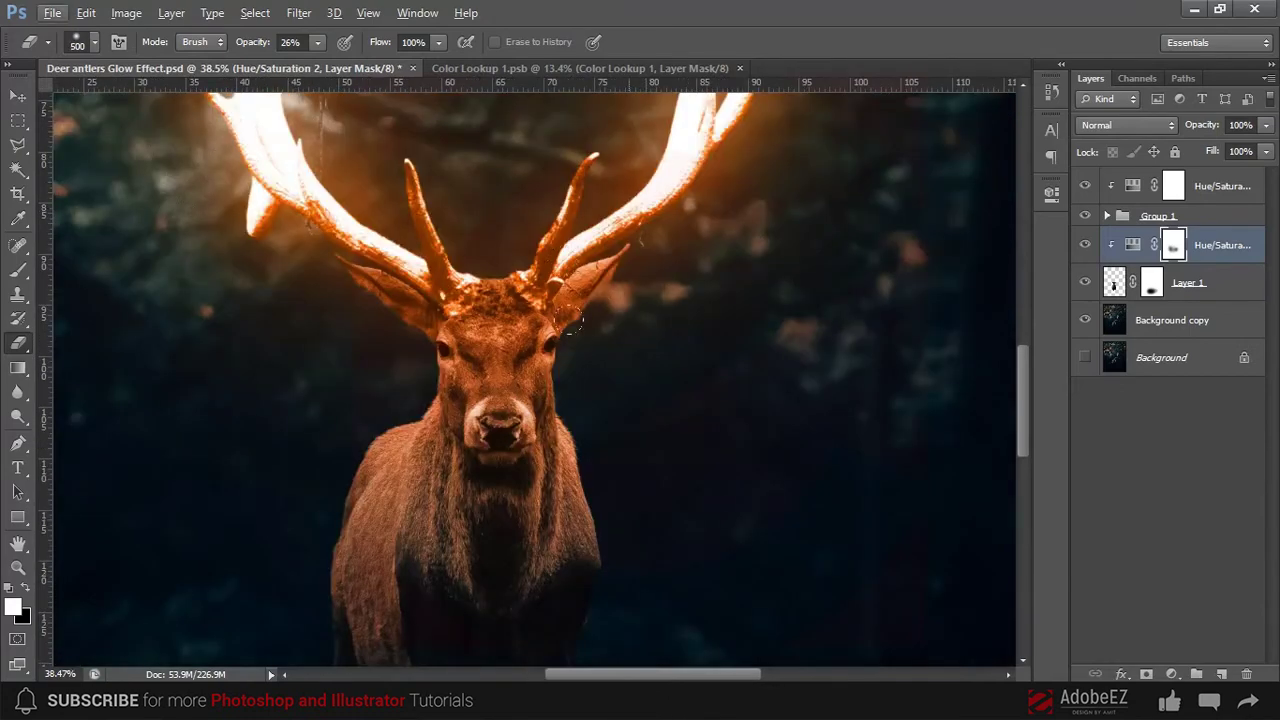
# Fade the orange tint off the deer's lower body with a 250 px eraser
pyautogui.press('[')
pyautogui.press('[')
pyautogui.press('[')
pyautogui.scroll(1, 580, 385)
pyautogui.scroll(1, 560, 386)
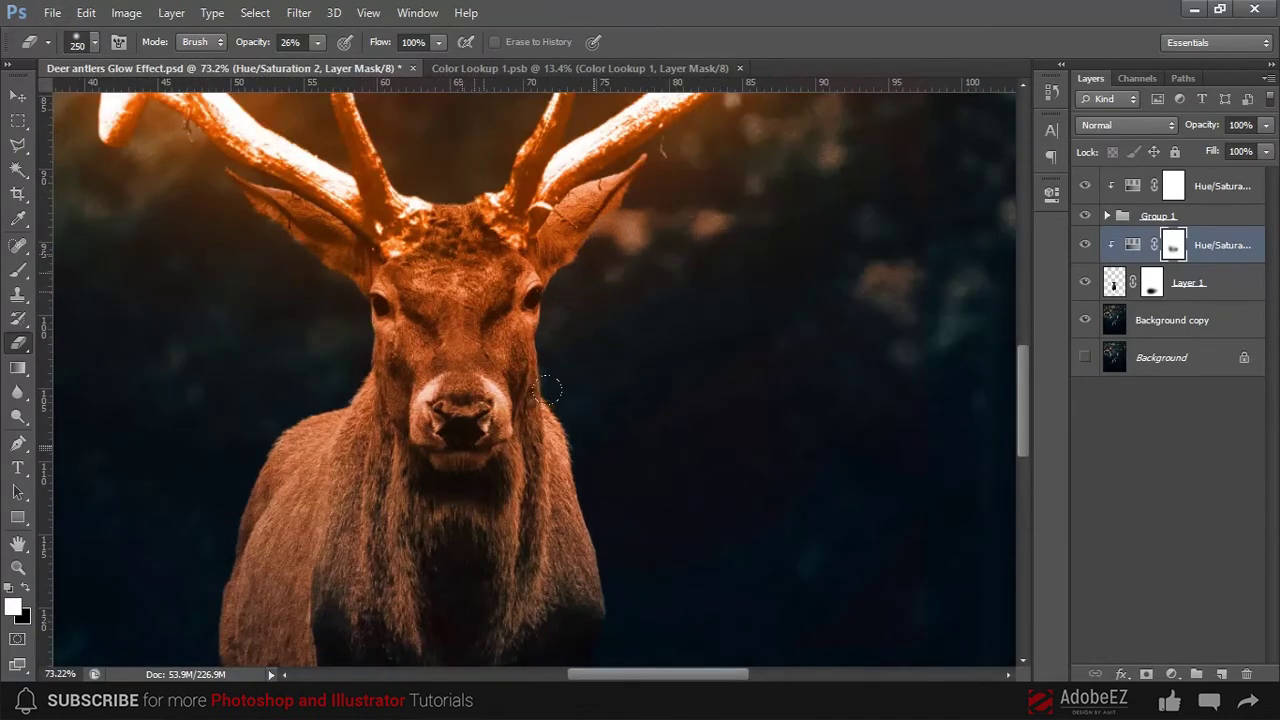
pyautogui.scroll(1, 570, 410)
pyautogui.scroll(1, 629, 371)
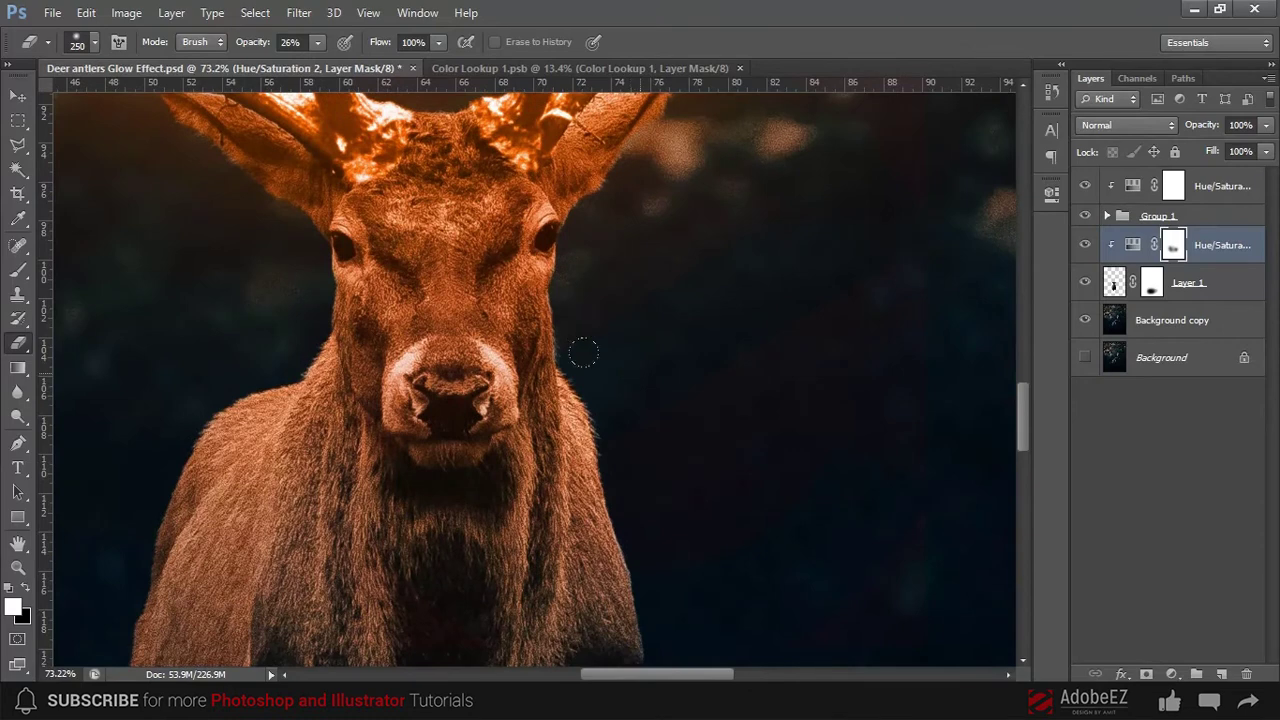
pyautogui.scroll(-3, 606, 380)
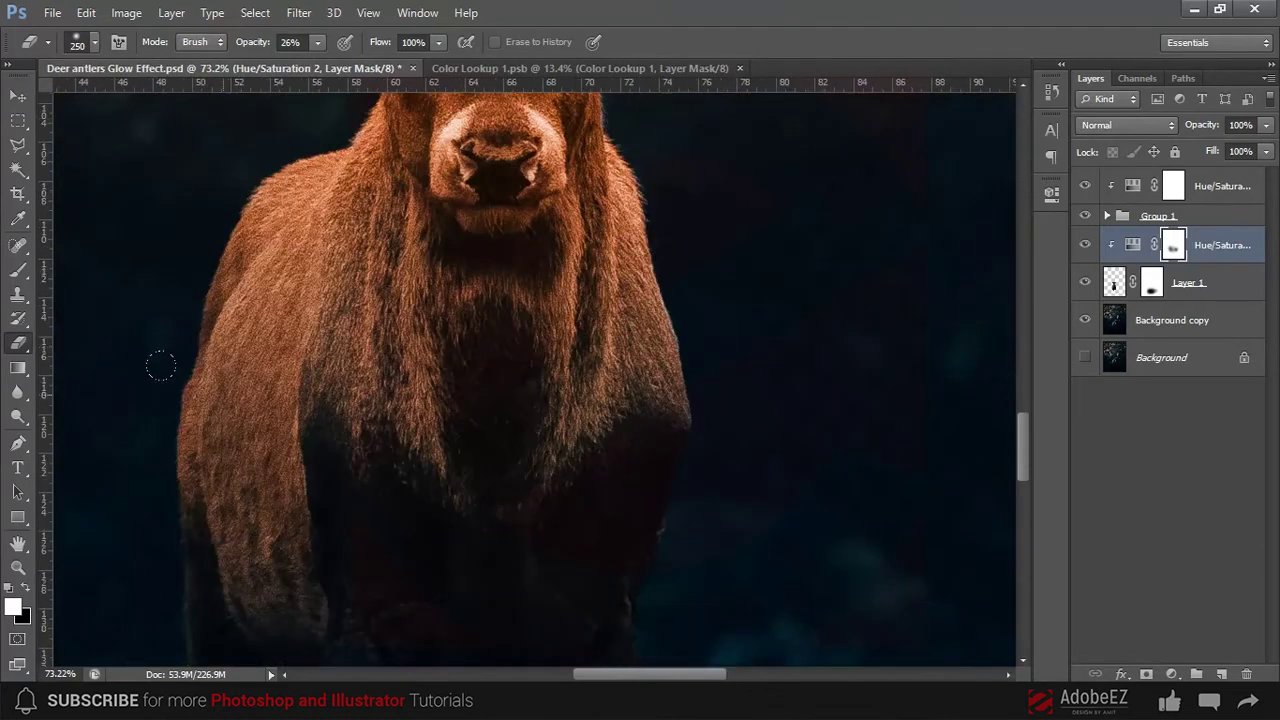
pyautogui.scroll(-3, 557, 429)
pyautogui.scroll(-1, 331, 283)
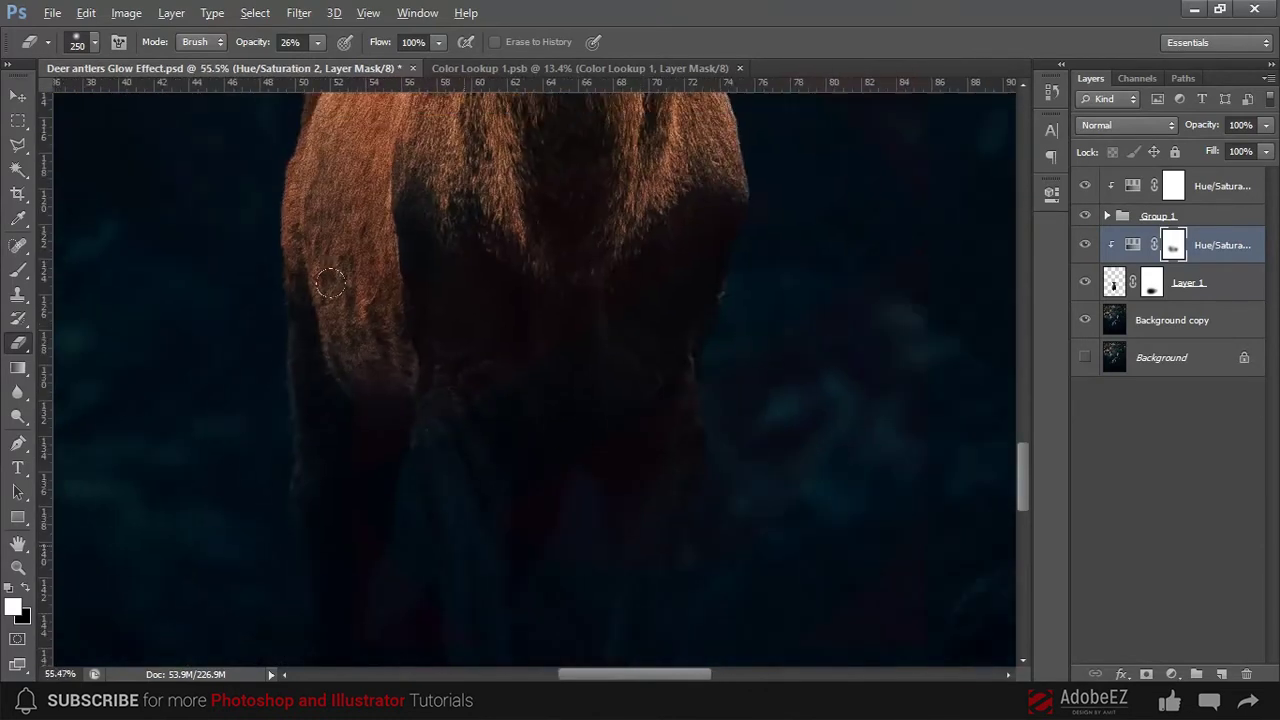
pyautogui.scroll(-1, 331, 283)
# Toggle Layer 1's visibility to check how the tint fades on the deer
pyautogui.click(1086, 283)
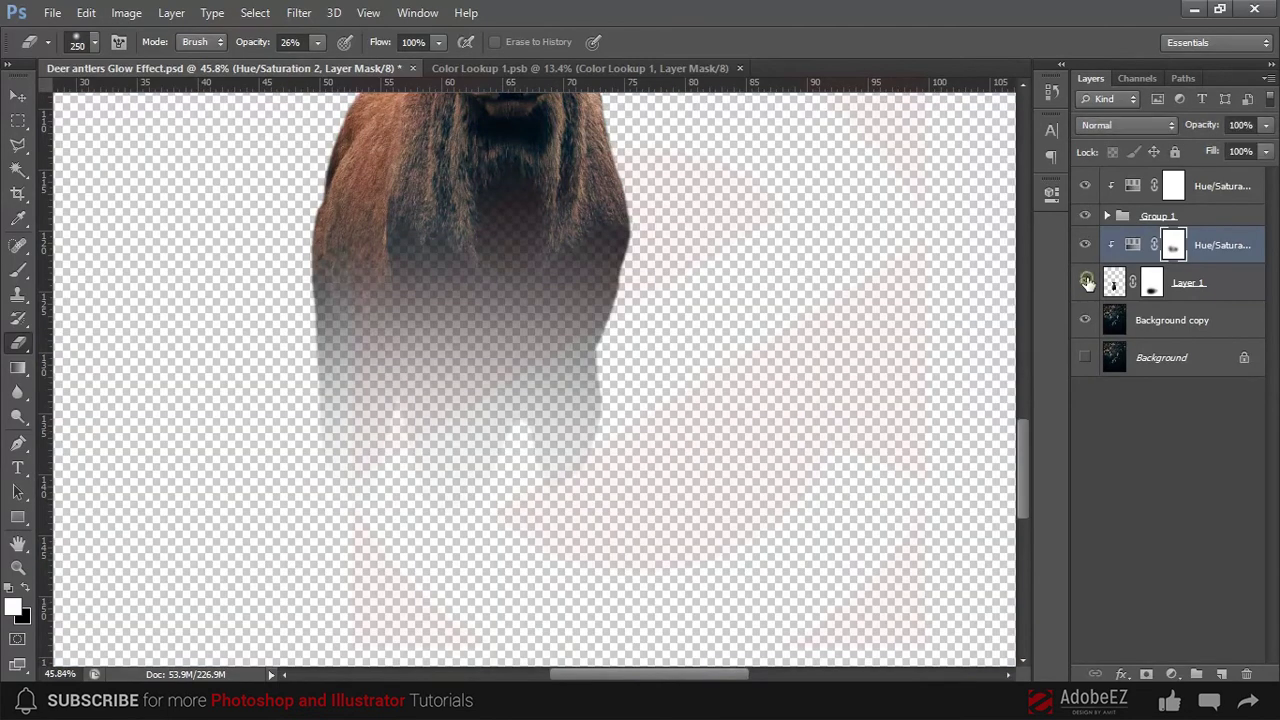
pyautogui.click(1086, 283)
pyautogui.scroll(1, 634, 260)
pyautogui.scroll(1, 669, 206)
pyautogui.scroll(1, 697, 410)
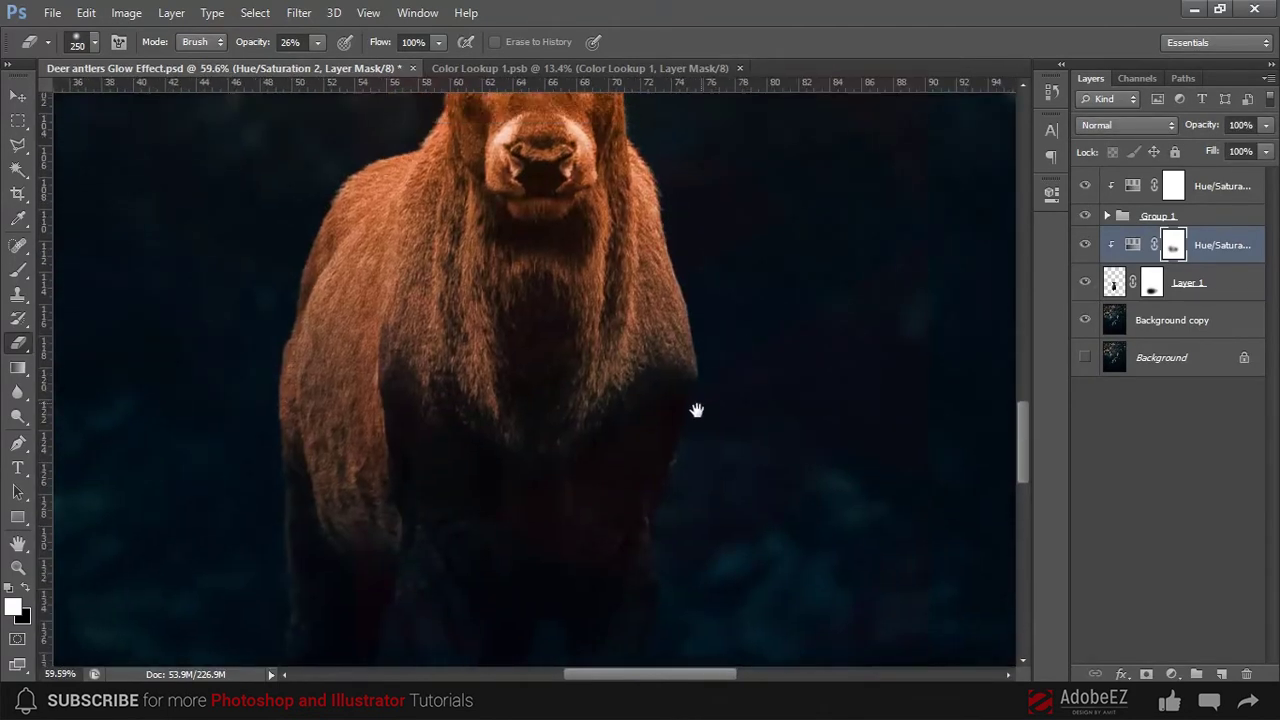
pyautogui.scroll(2, 690, 385)
pyautogui.scroll(2, 684, 440)
pyautogui.scroll(2, 680, 400)
pyautogui.scroll(-1, 681, 400)
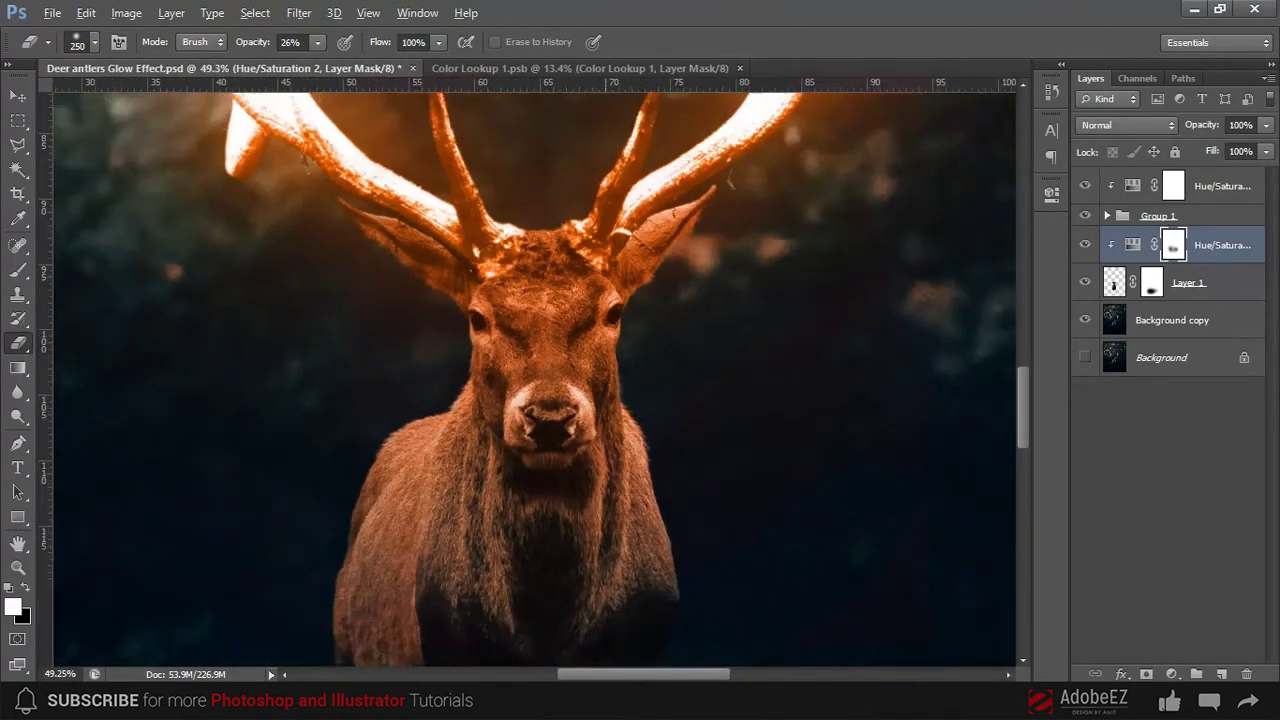
pyautogui.scroll(-3, 568, 362)
pyautogui.click(18, 95)
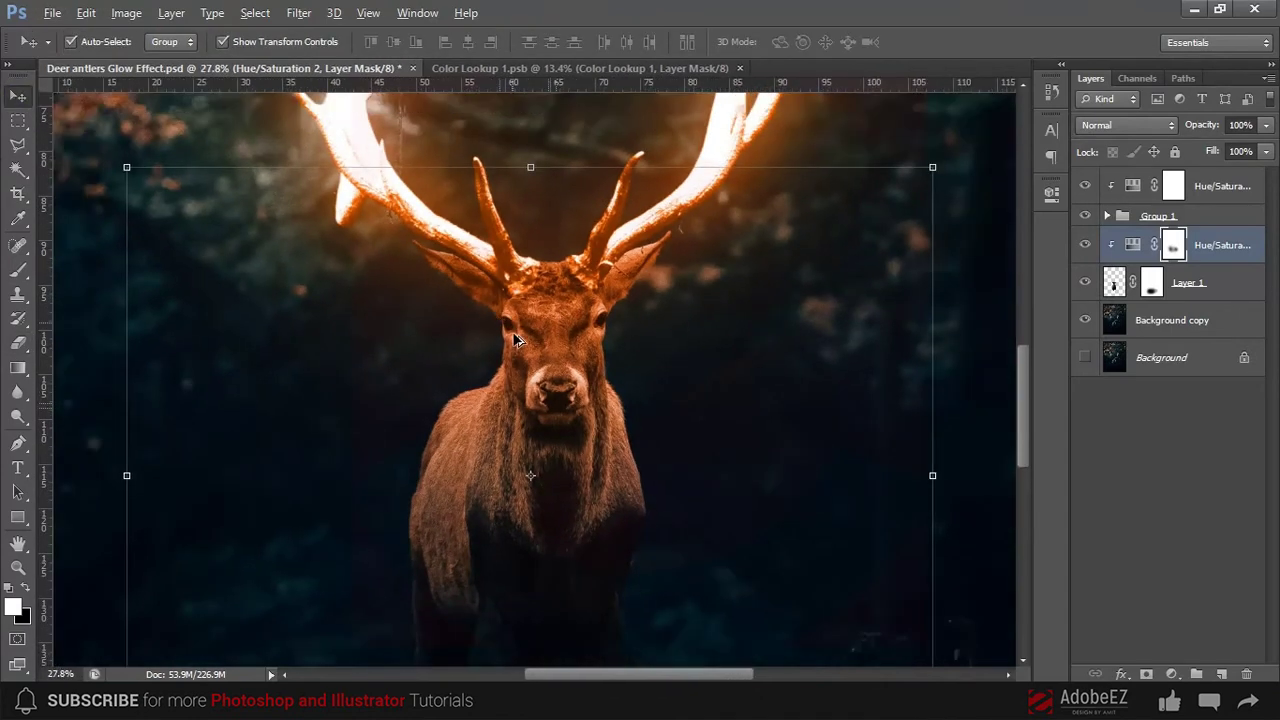
pyautogui.scroll(-3, 530, 380)
# Add a Levels adjustment above Hue/Saturation 2, clipped to the deer
pyautogui.click(849, 352)
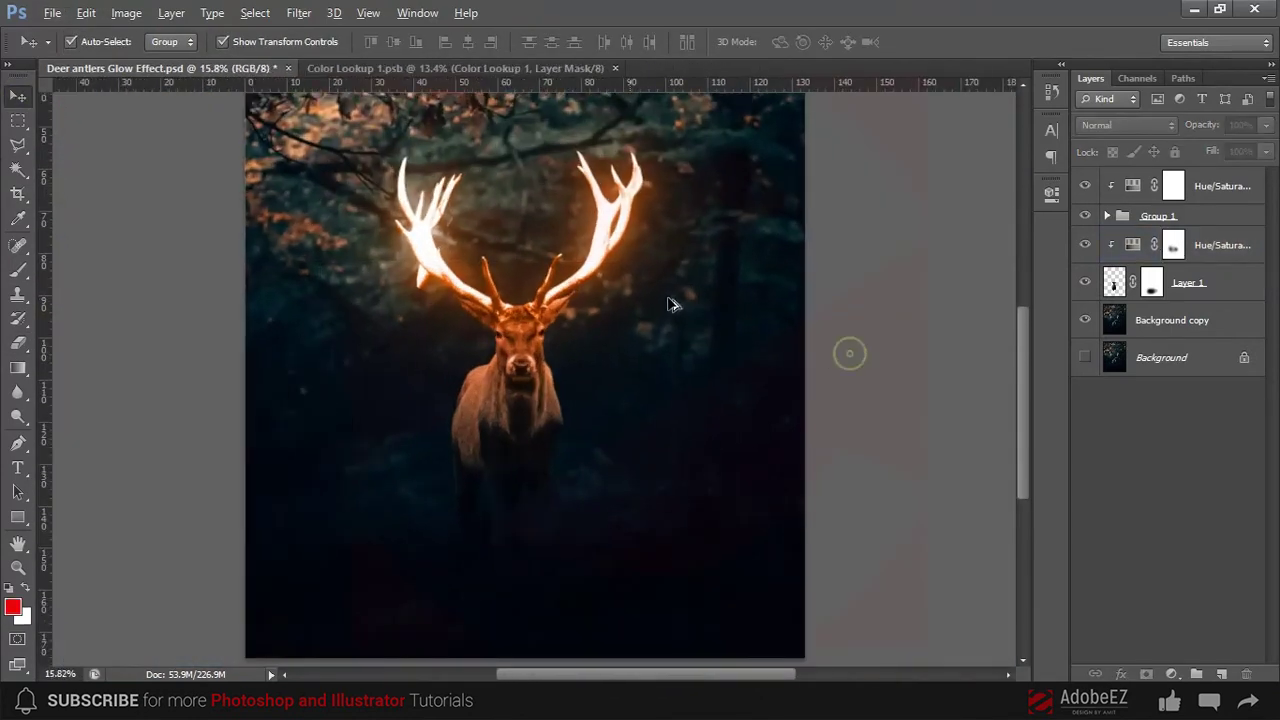
pyautogui.scroll(1, 684, 340)
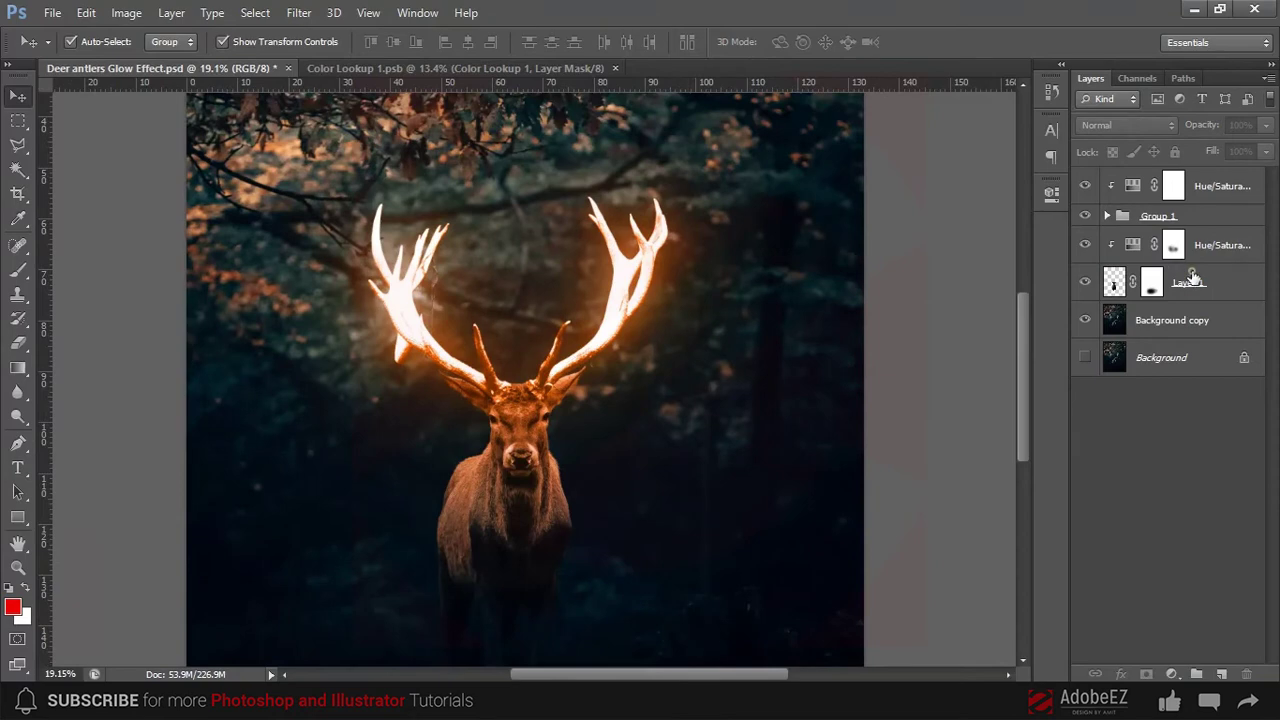
pyautogui.click(1192, 280)
pyautogui.click(1208, 245)
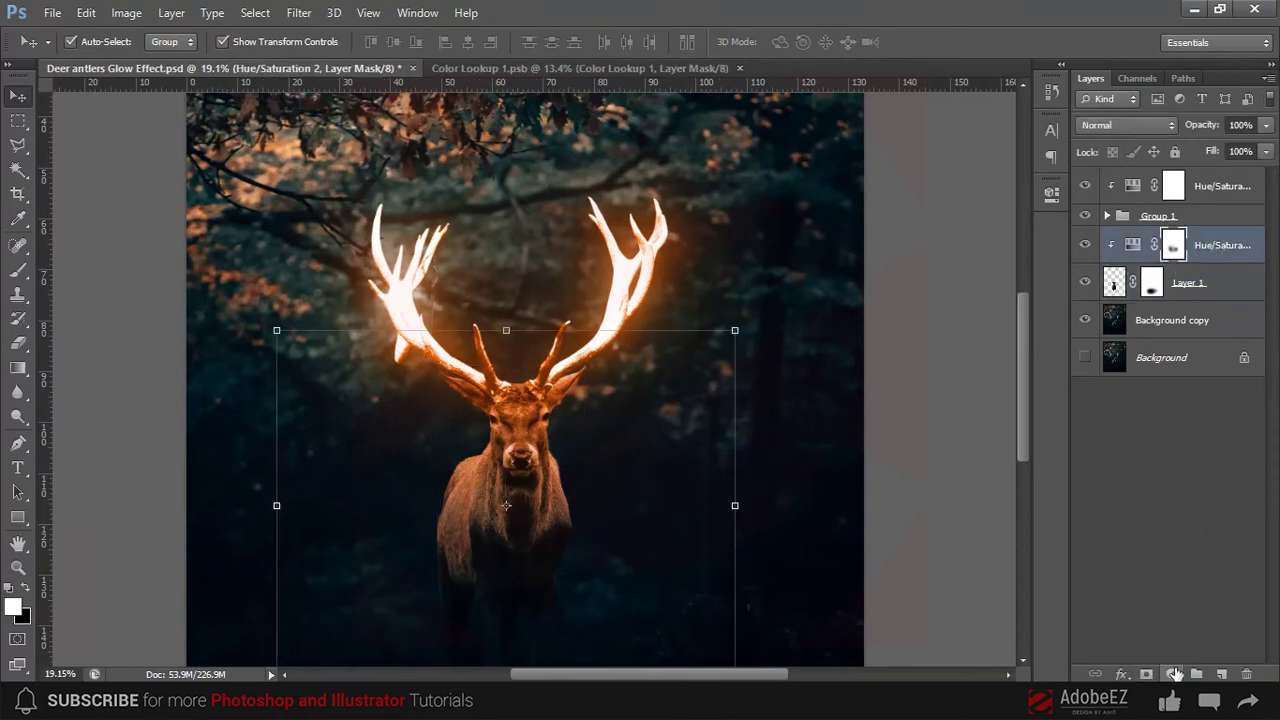
pyautogui.click(1175, 675)
pyautogui.click(1155, 356)
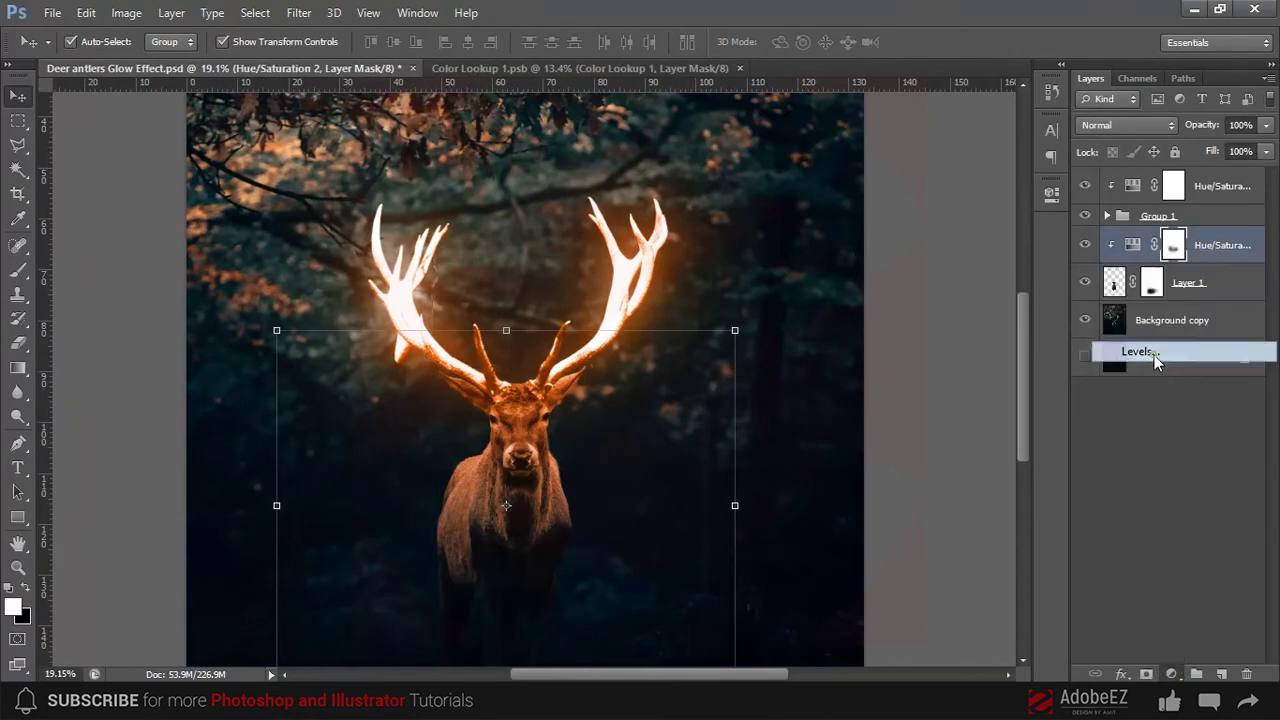
pyautogui.rightClick(1200, 245)
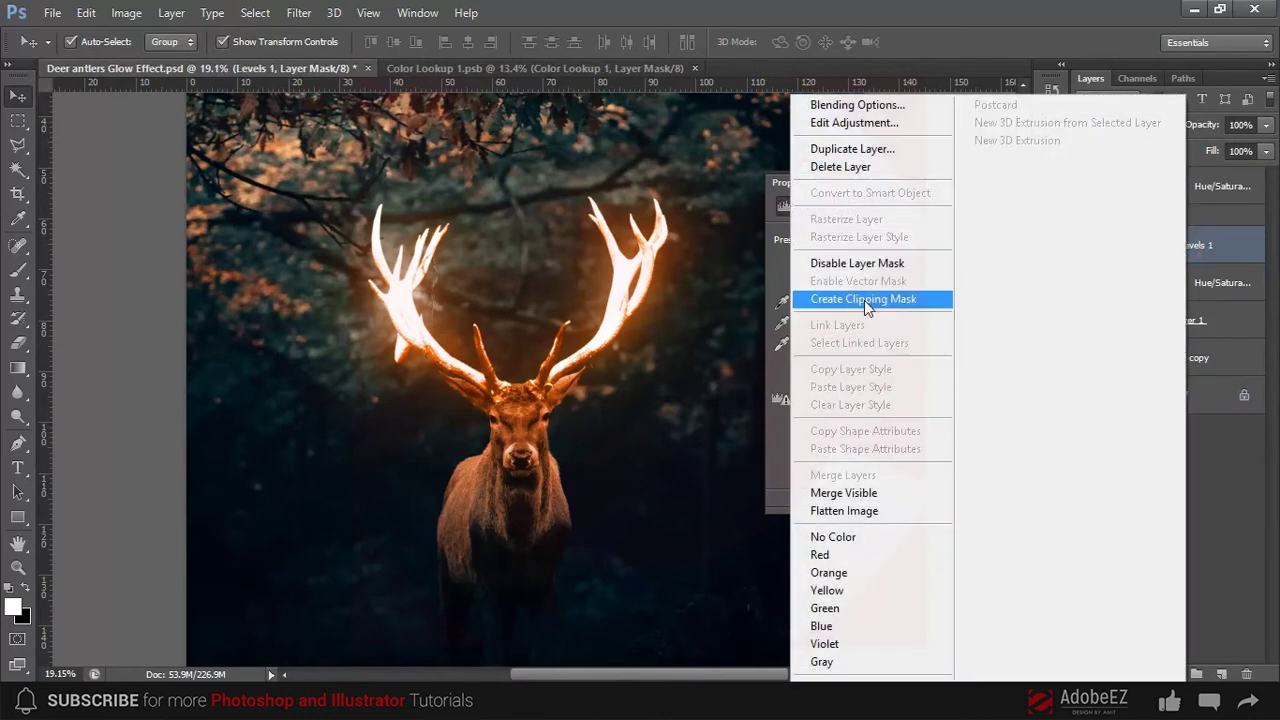
pyautogui.click(864, 300)
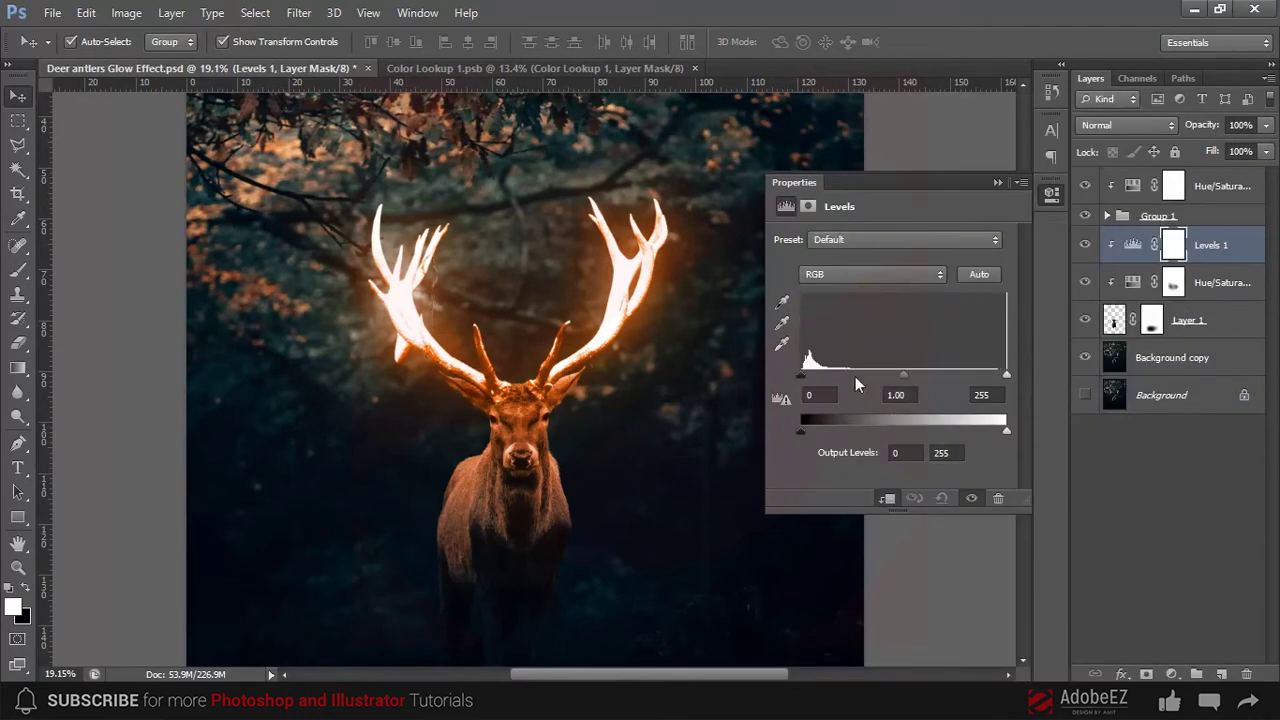
# Set Levels 1 to black input 26 and midtones 1.12
pyautogui.moveTo(898, 375); pyautogui.dragTo(886, 375)
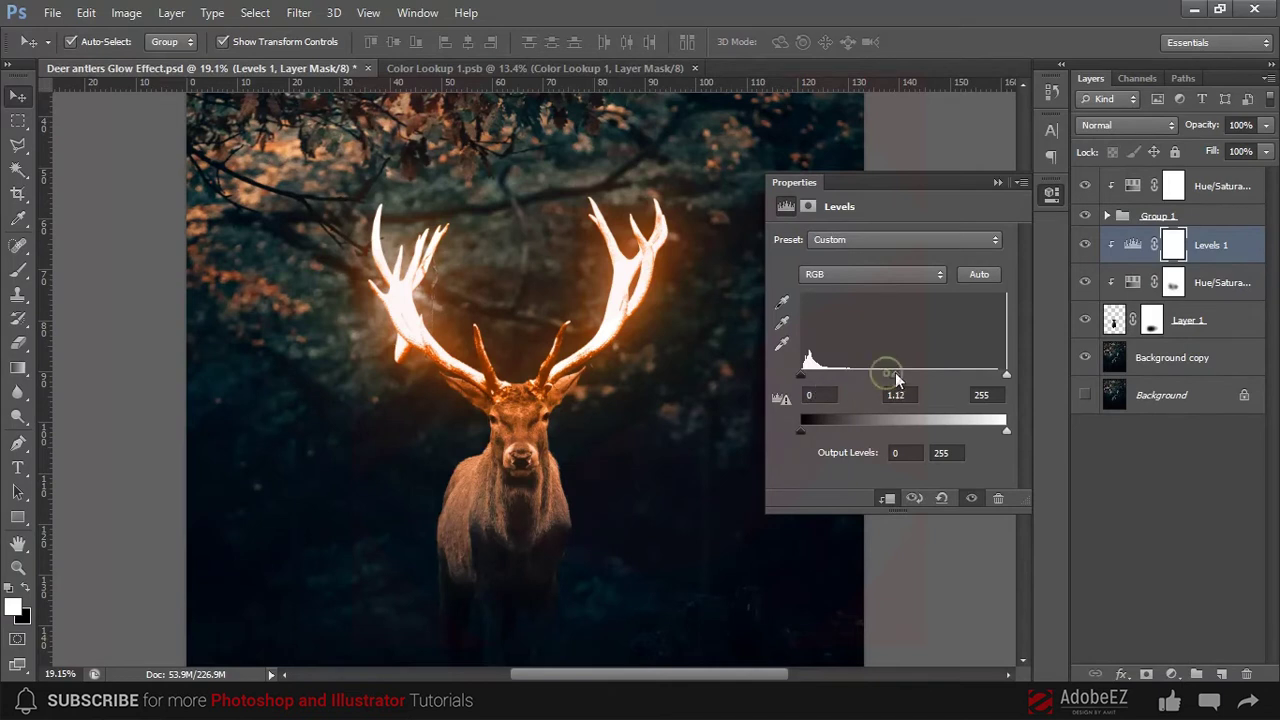
pyautogui.moveTo(888, 375); pyautogui.dragTo(899, 375)
pyautogui.moveTo(802, 375); pyautogui.dragTo(822, 381)
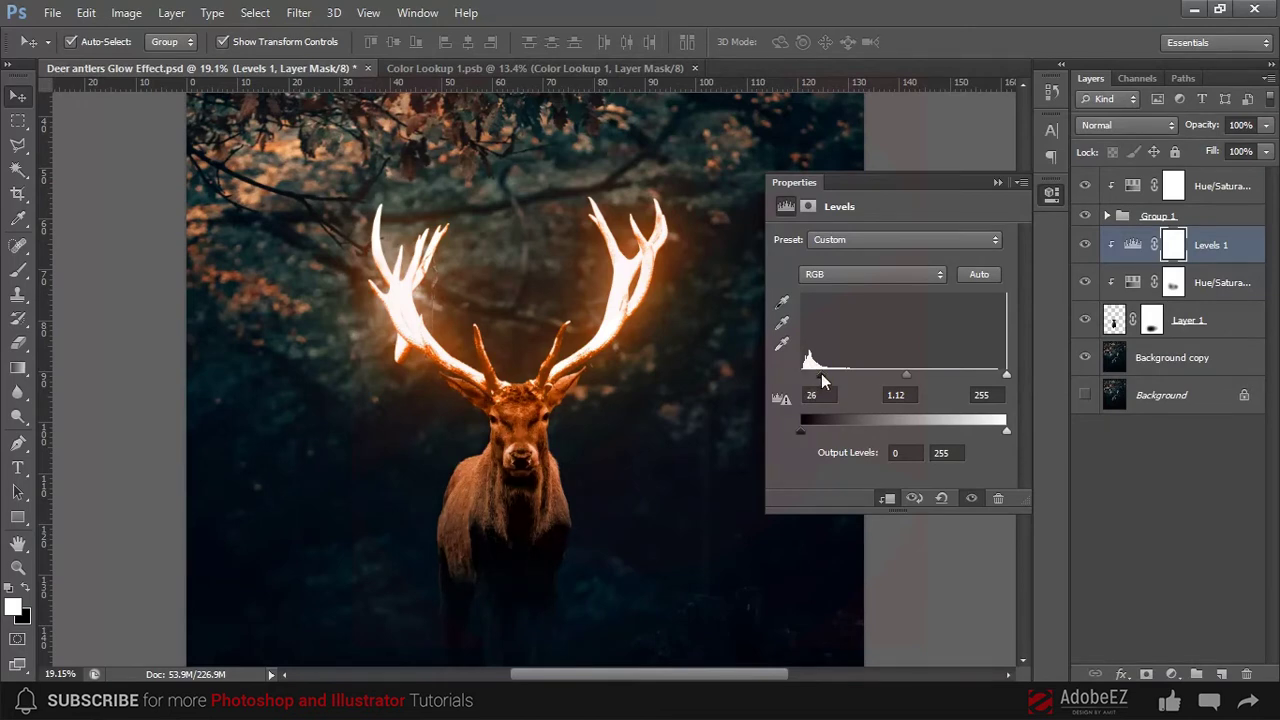
pyautogui.click(997, 182)
pyautogui.click(898, 291)
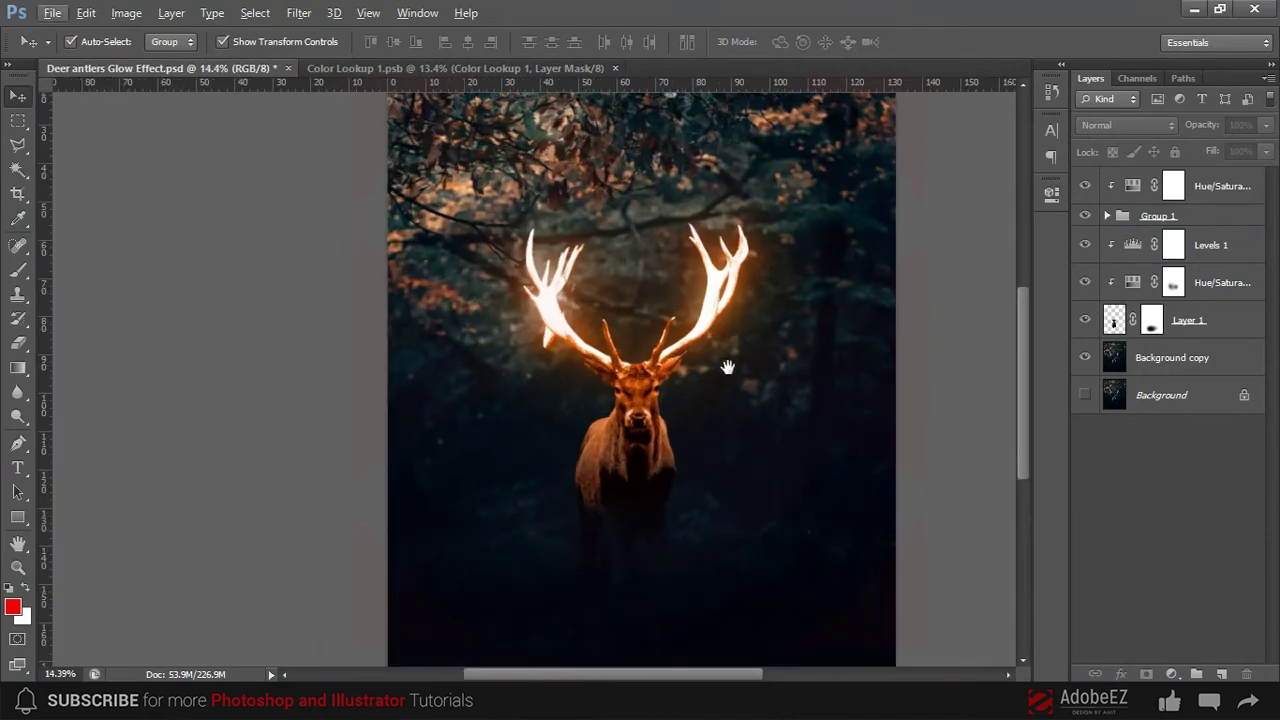
# Zoom in on the antlers and compare the result against the original background photo
pyautogui.moveTo(727, 367); pyautogui.dragTo(651, 349)
pyautogui.scroll(1, 640, 320)
pyautogui.scroll(2, 610, 250)
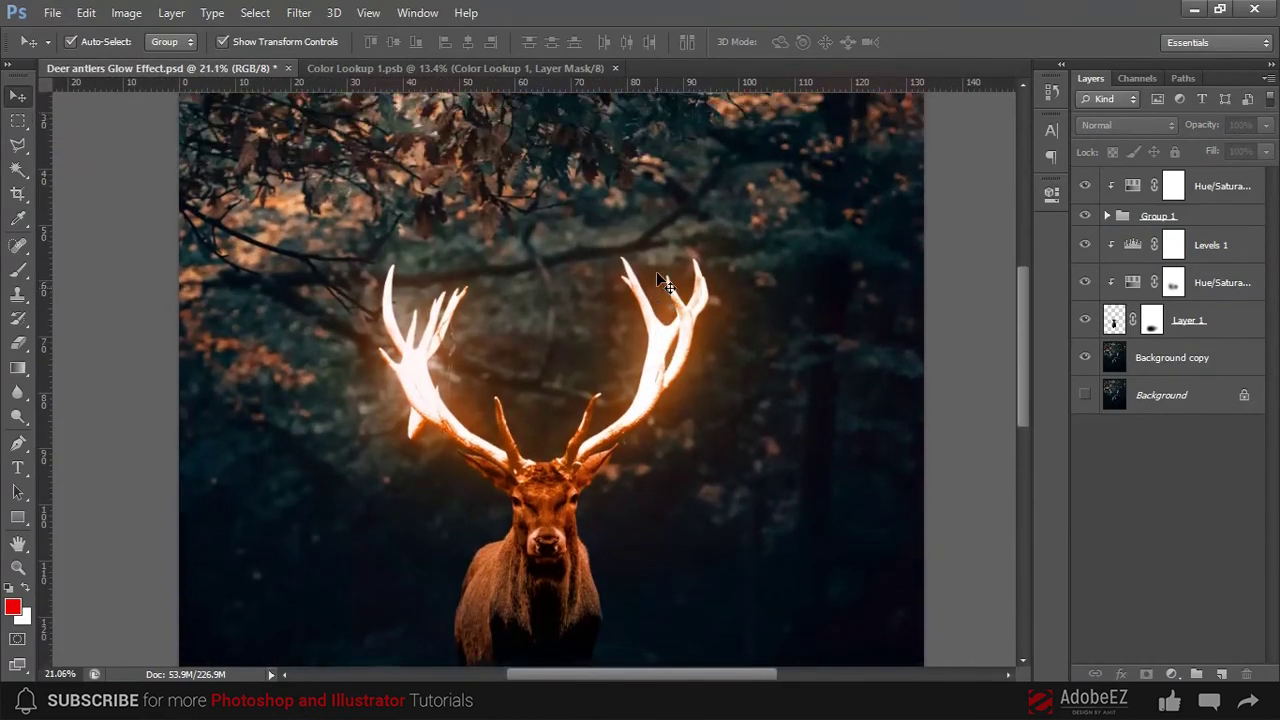
pyautogui.scroll(1, 660, 280)
pyautogui.click(1200, 187)
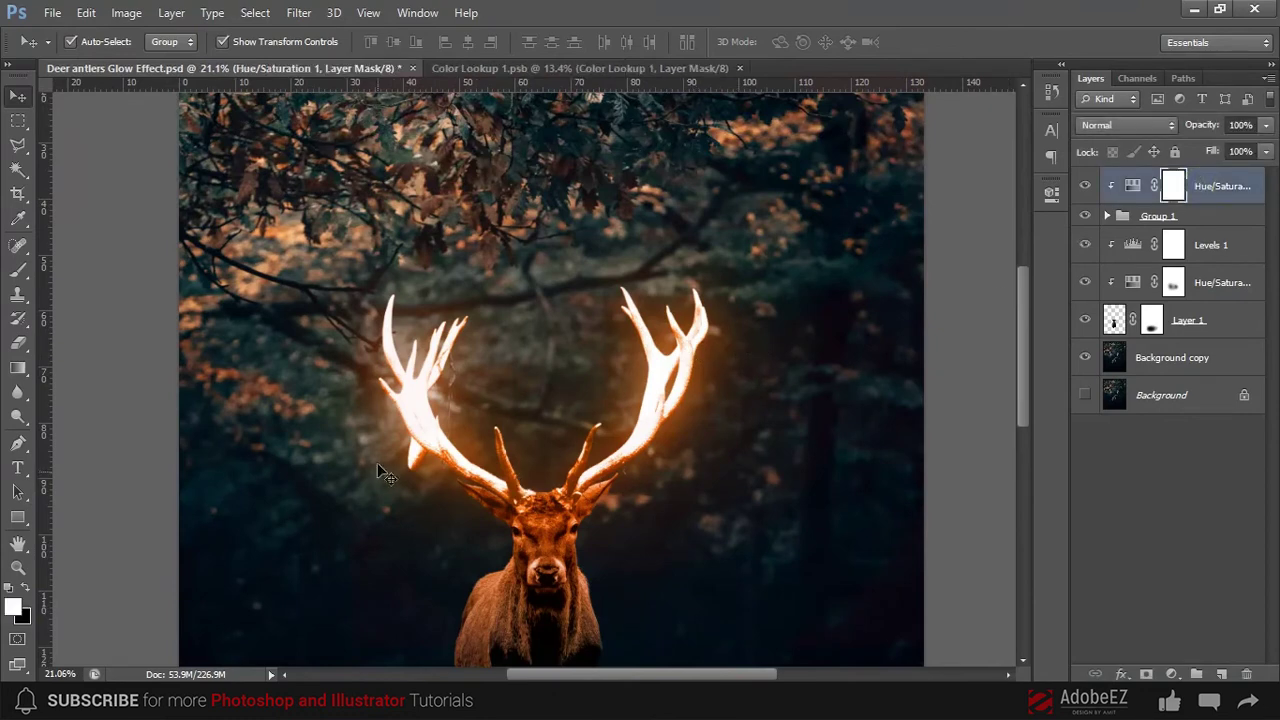
pyautogui.scroll(-2, 486, 371)
pyautogui.scroll(-2, 486, 371)
pyautogui.scroll(-1, 491, 366)
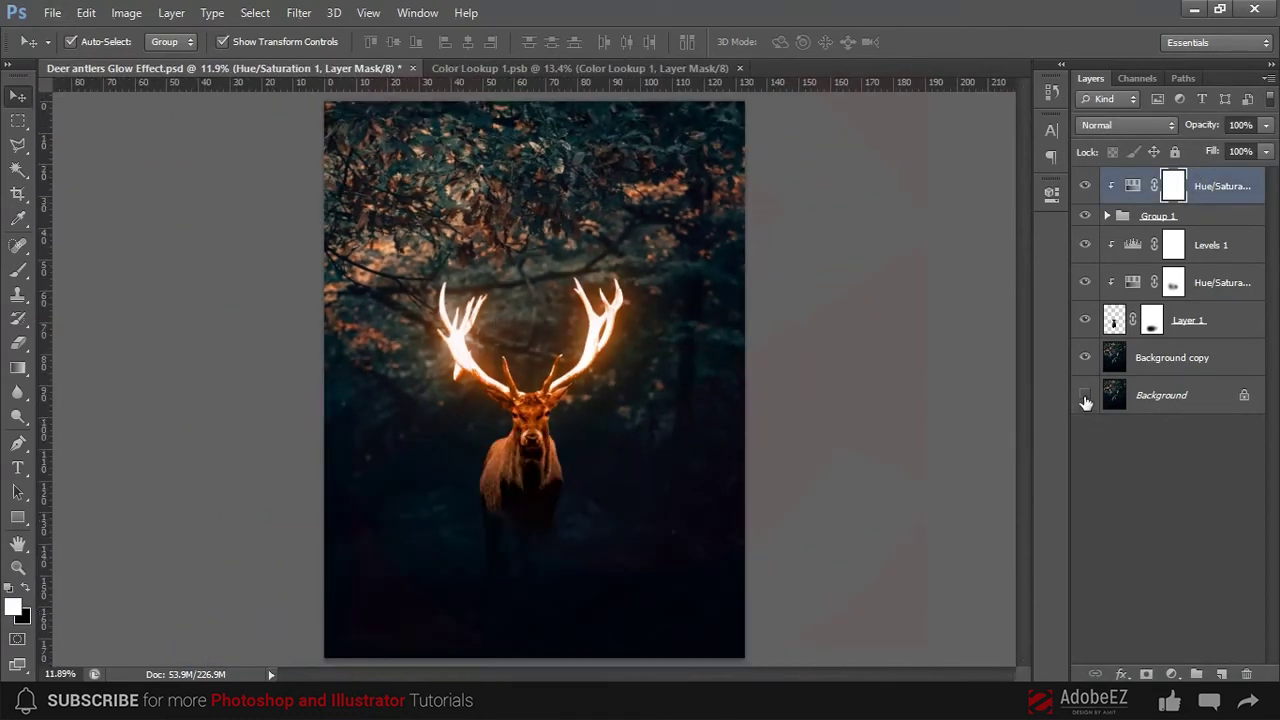
pyautogui.keyDown('alt'); pyautogui.click(1085, 395); pyautogui.keyUp('alt')
# Drag the starry-sky image from the source folder into the document
pyautogui.click(137, 631)
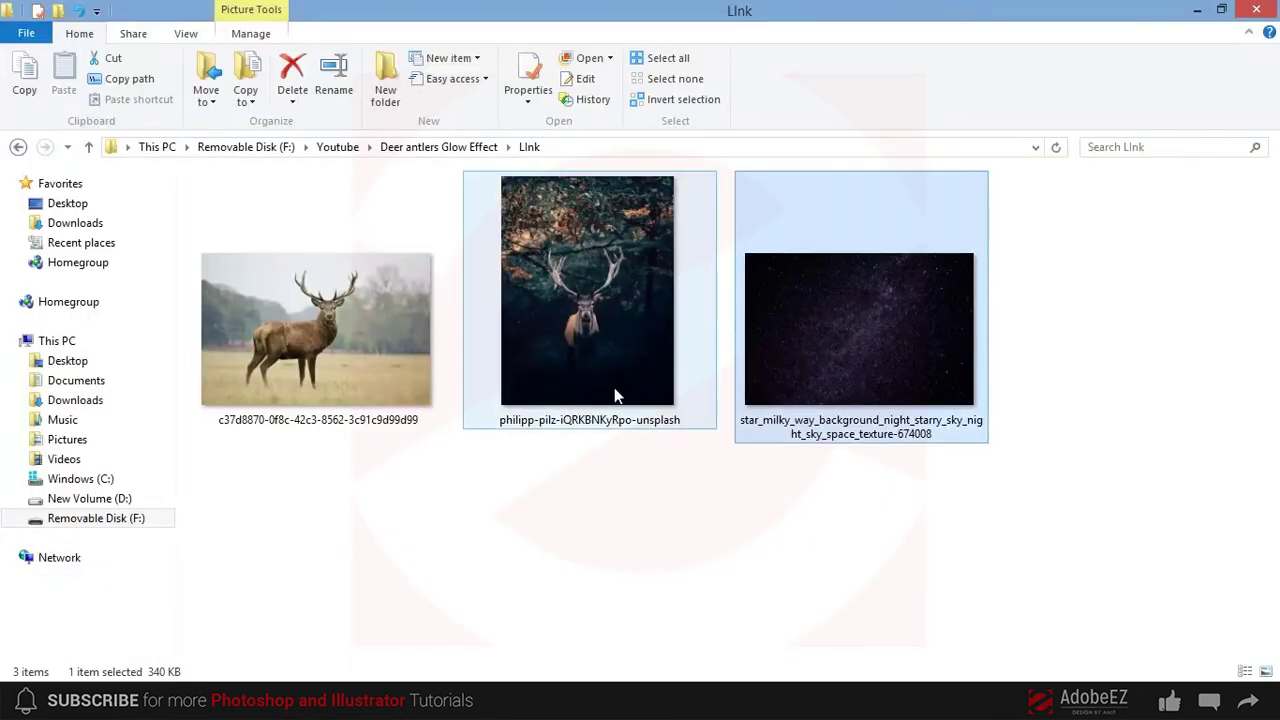
pyautogui.click(612, 316)
pyautogui.click(874, 325)
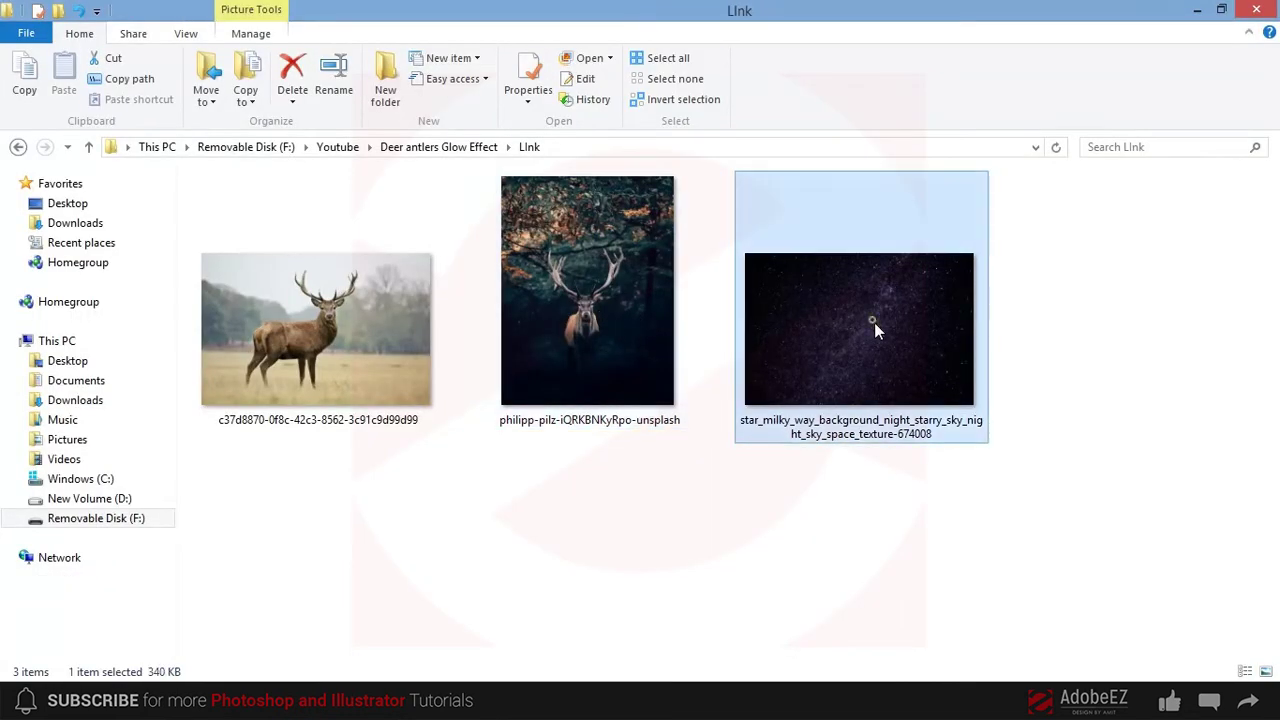
pyautogui.moveTo(838, 410); pyautogui.dragTo(563, 278)
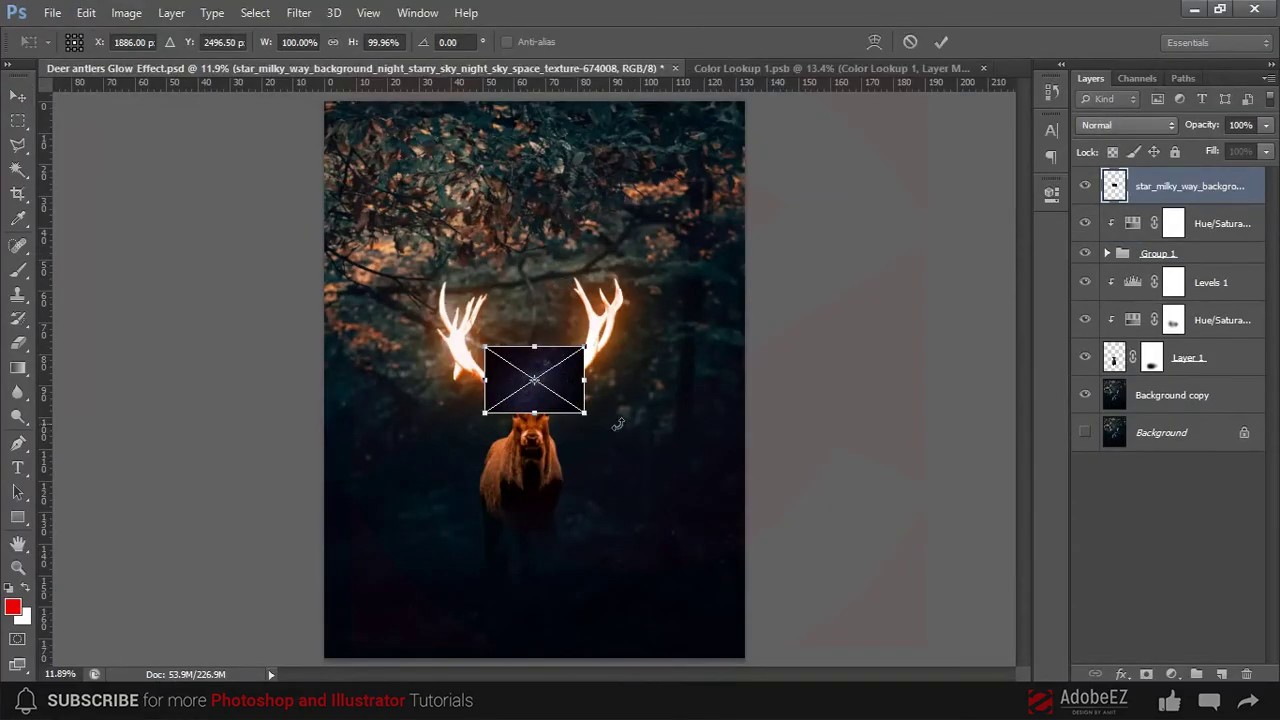
# Scale the starry sky to about 381%, nudge it up and commit the placement
pyautogui.moveTo(593, 418); pyautogui.dragTo(725, 515)
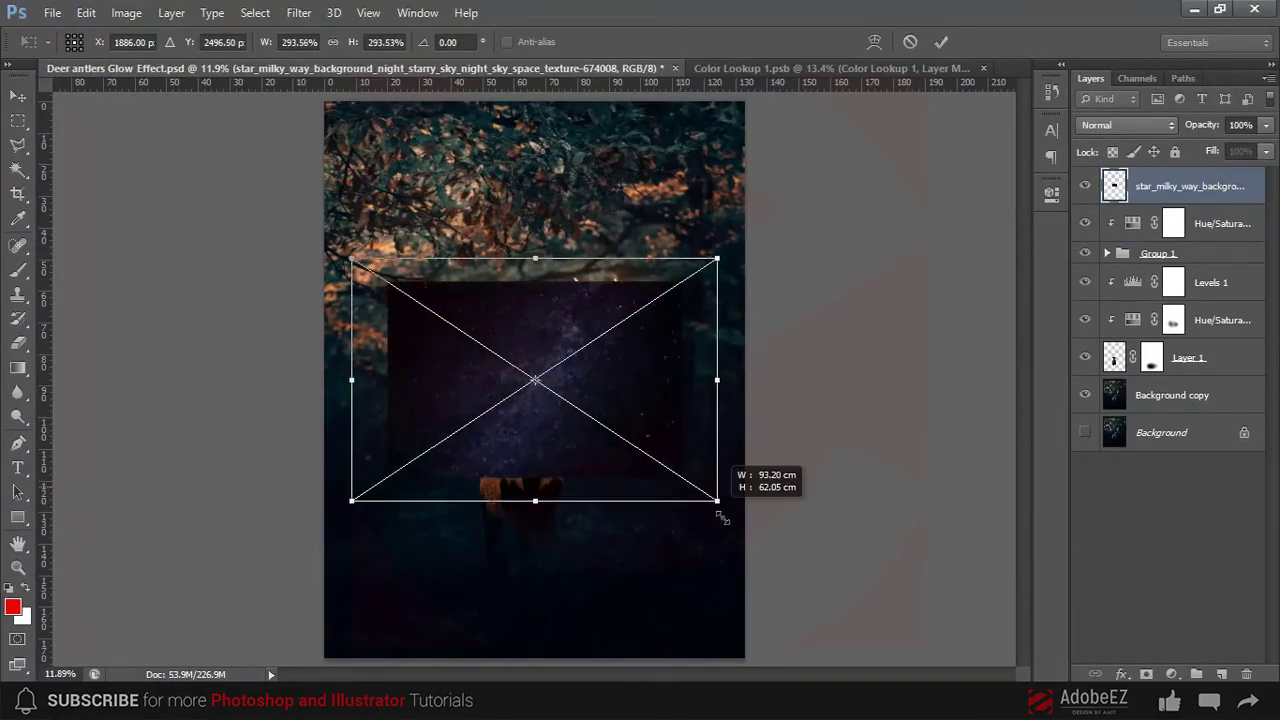
pyautogui.moveTo(671, 400); pyautogui.dragTo(671, 383)
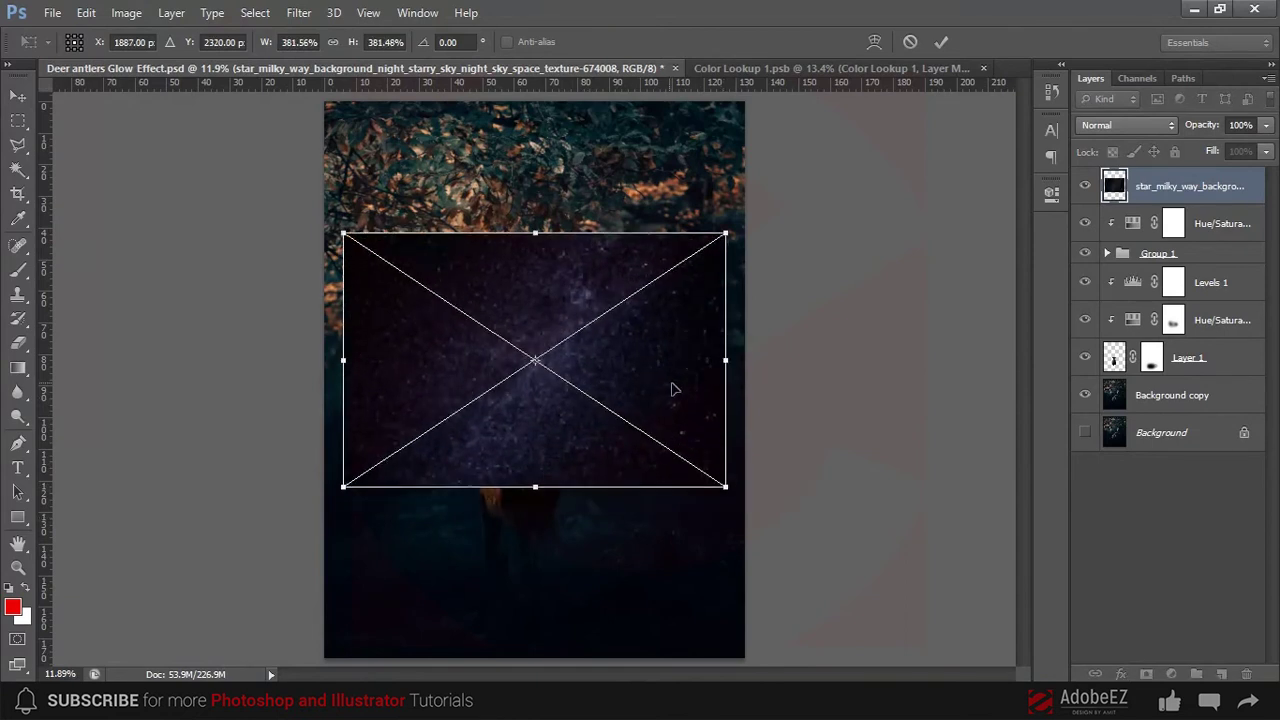
pyautogui.press('Return')
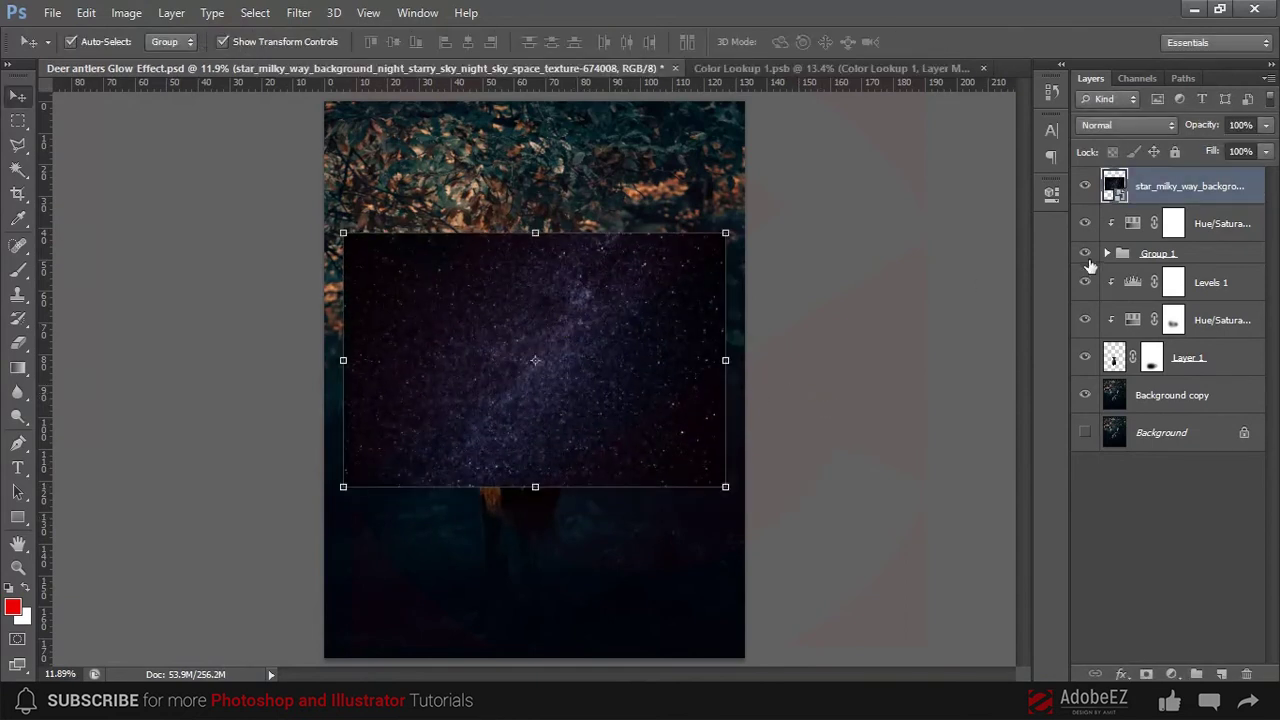
pyautogui.click(960, 303)
pyautogui.scroll(2, 623, 296)
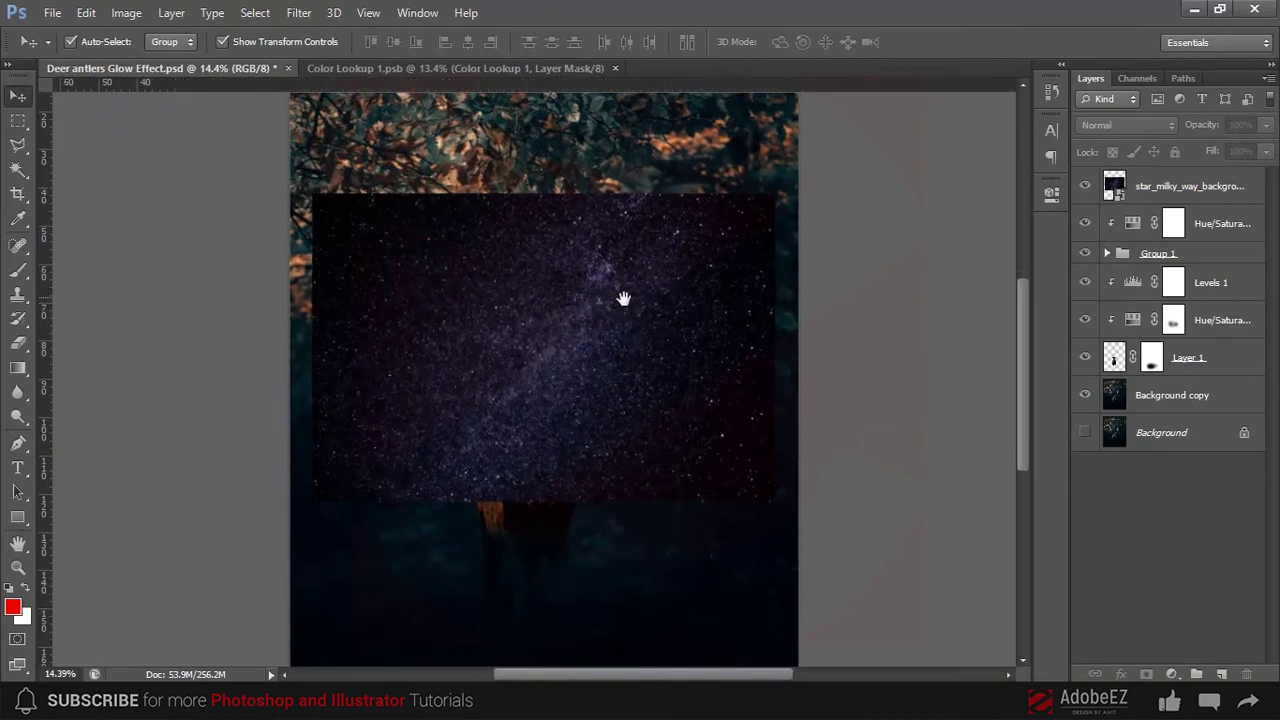
pyautogui.click(623, 300)
# Set the starry-sky layer's blend mode to Screen
pyautogui.moveTo(623, 300); pyautogui.dragTo(623, 286)
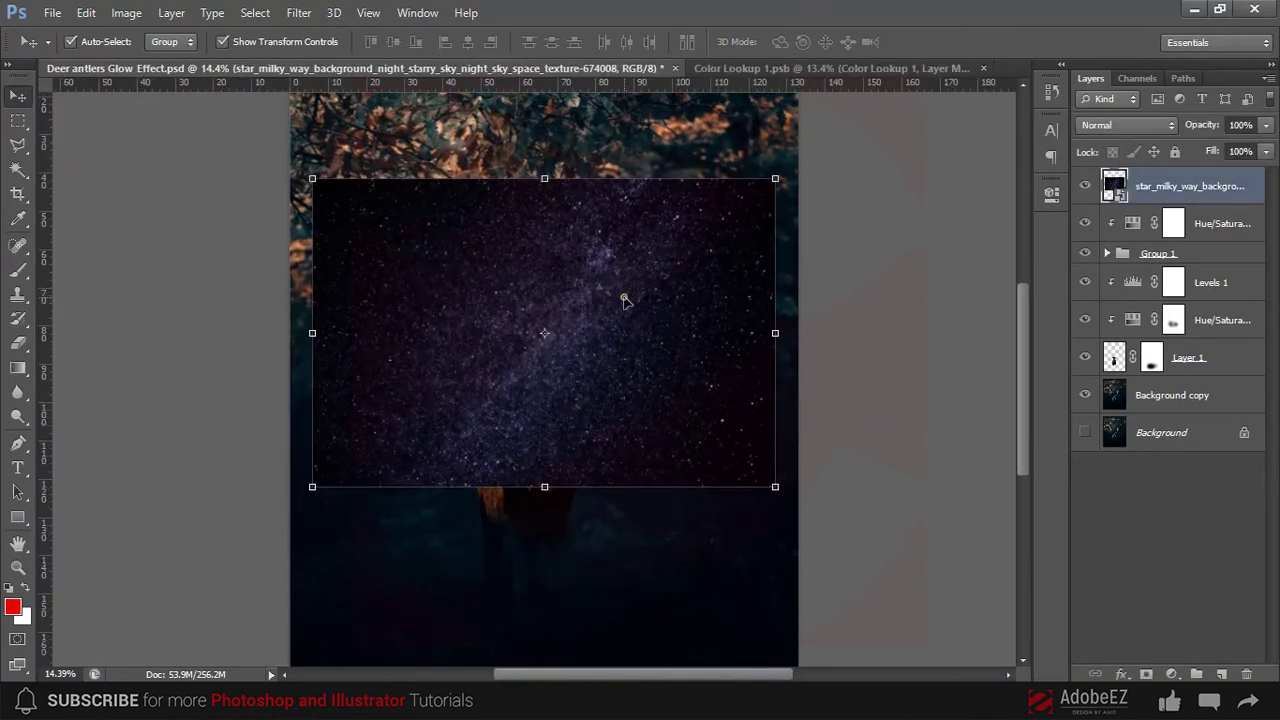
pyautogui.click(1108, 125)
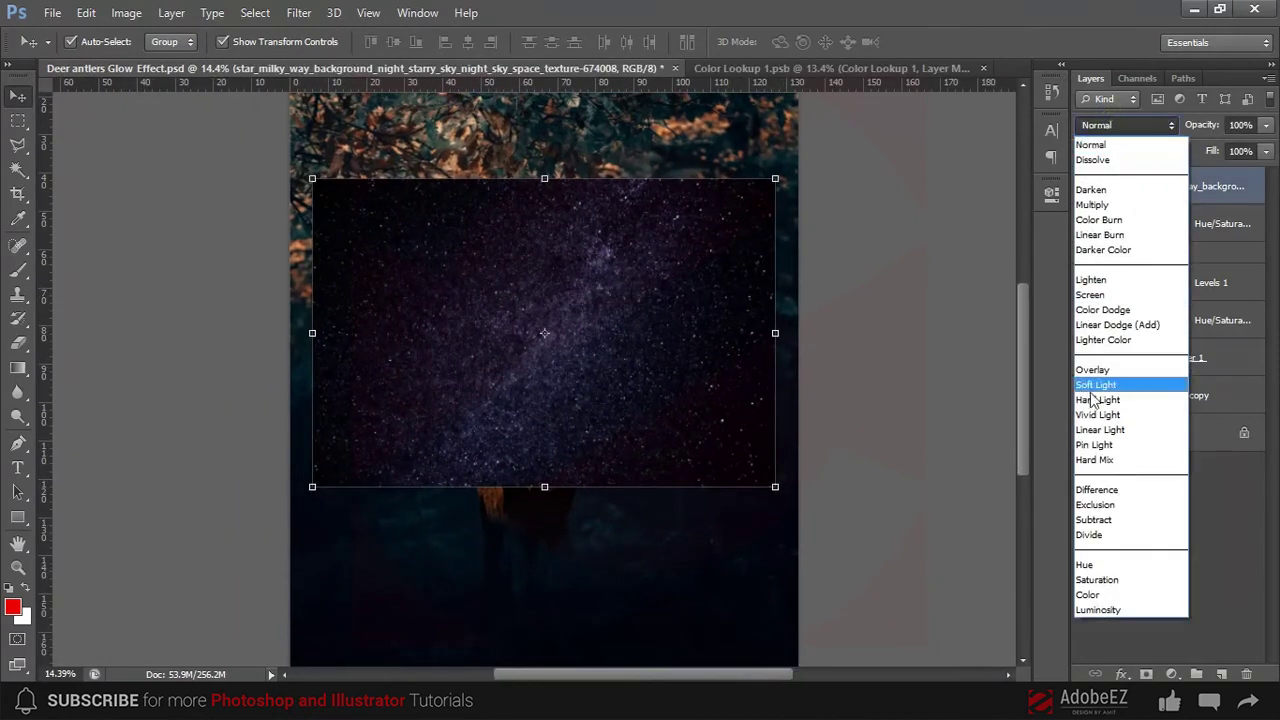
pyautogui.click(1090, 295)
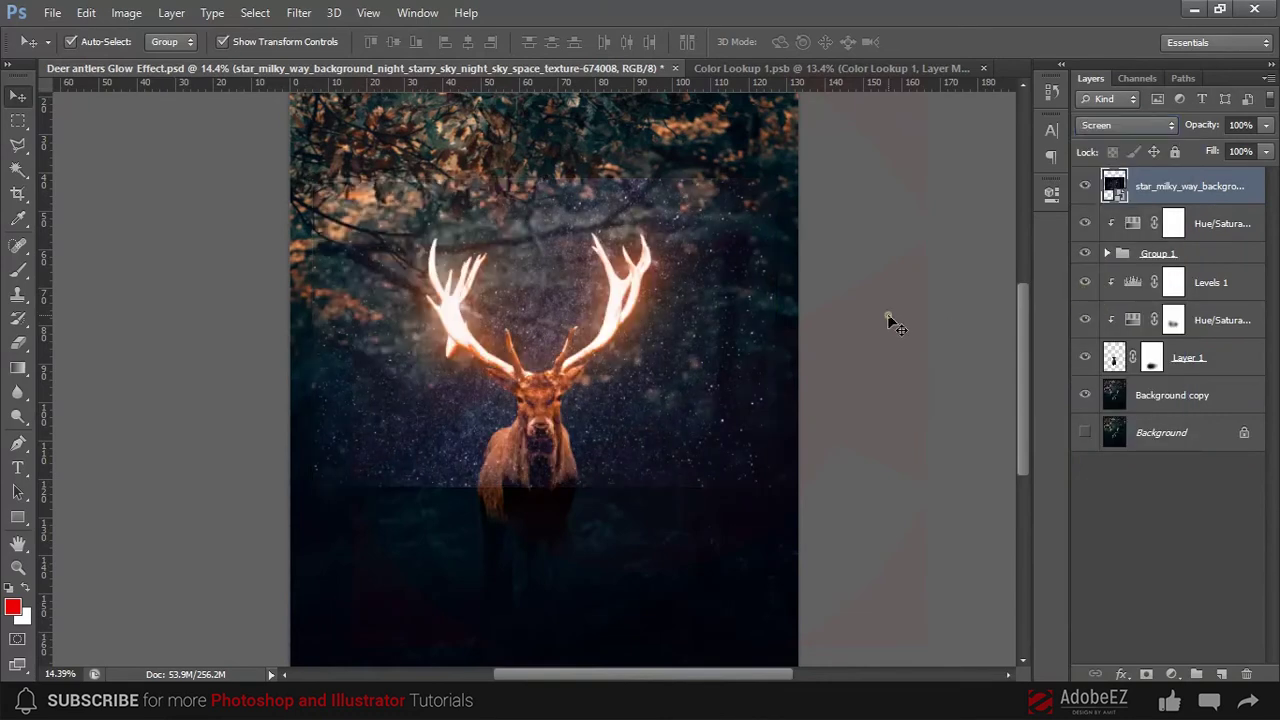
# Position the stars over the antlers and add a black mask hiding them
pyautogui.click(886, 317)
pyautogui.scroll(1, 686, 235)
pyautogui.scroll(1, 686, 235)
pyautogui.moveTo(700, 288); pyautogui.dragTo(710, 286)
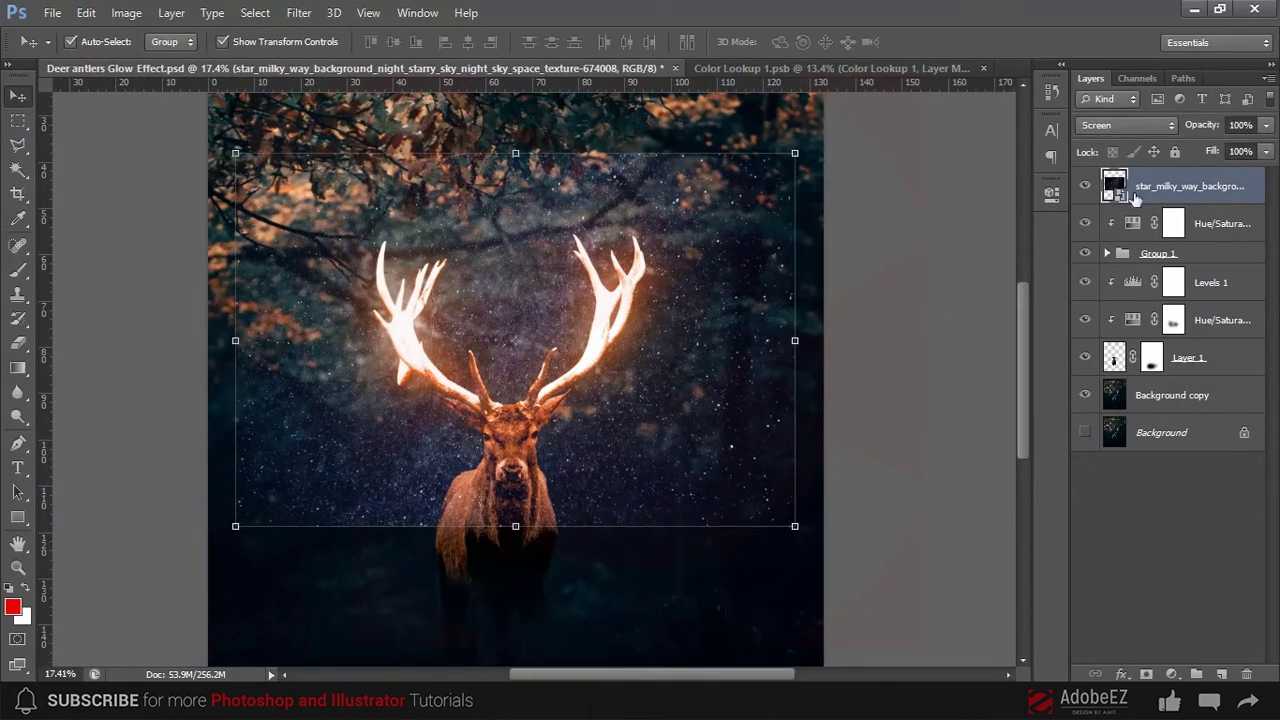
pyautogui.keyDown('alt'); pyautogui.click(1147, 673); pyautogui.keyUp('alt')
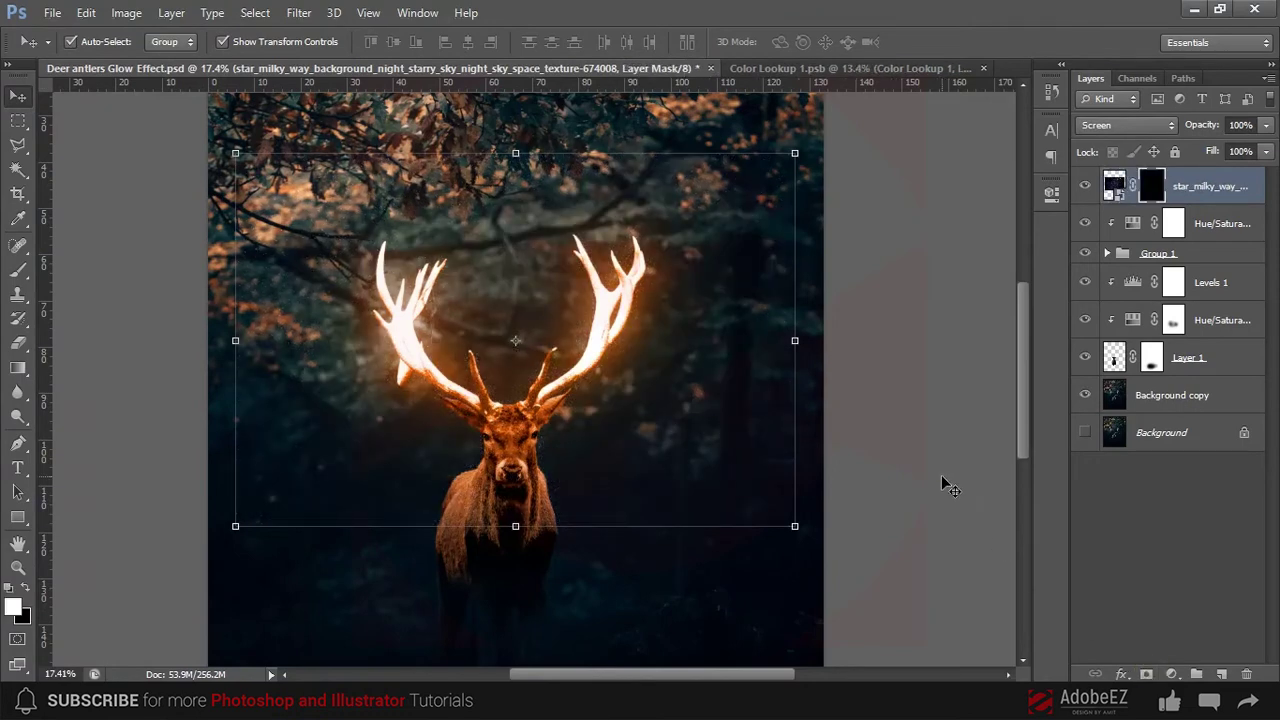
# Paint white on the starry-sky mask to reveal stars beside the right antler
pyautogui.click(941, 476)
pyautogui.click(1150, 187)
pyautogui.press('b')
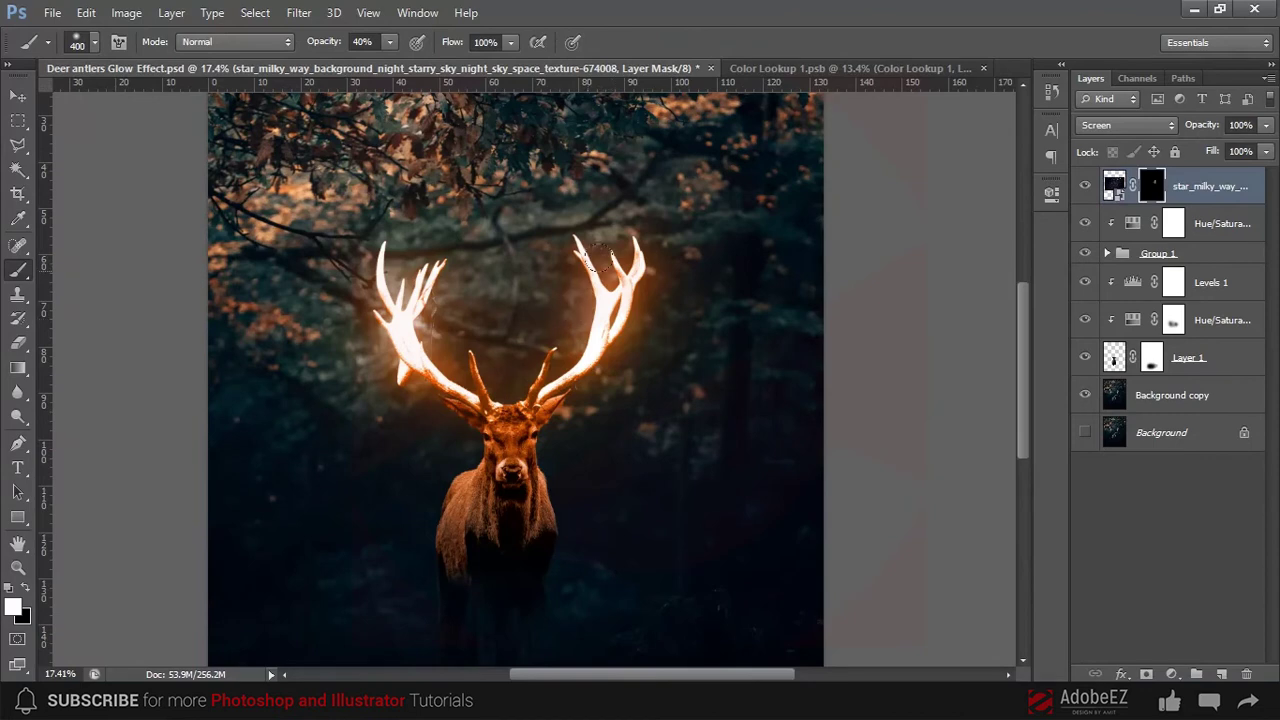
pyautogui.keyDown('alt'); pyautogui.scroll(1, 626, 243); pyautogui.keyUp('alt')
pyautogui.keyDown('alt'); pyautogui.scroll(1, 626, 243); pyautogui.keyUp('alt')
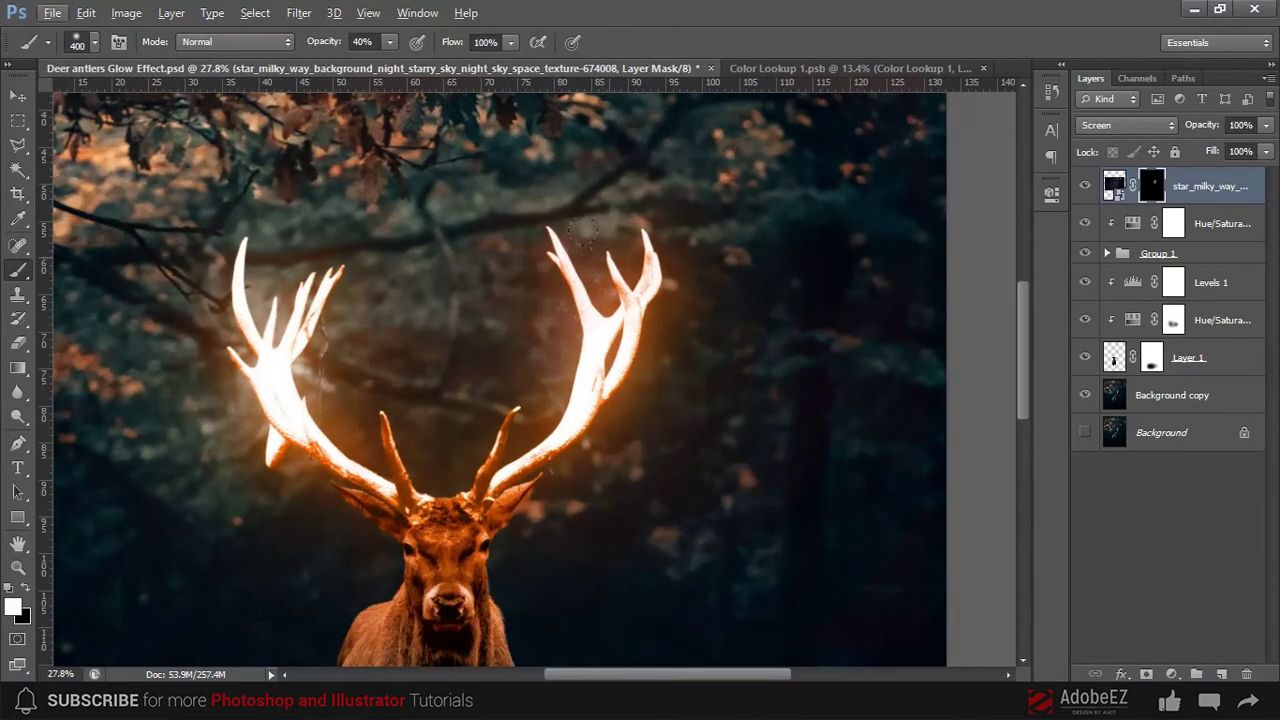
pyautogui.moveTo(596, 246); pyautogui.dragTo(565, 305)
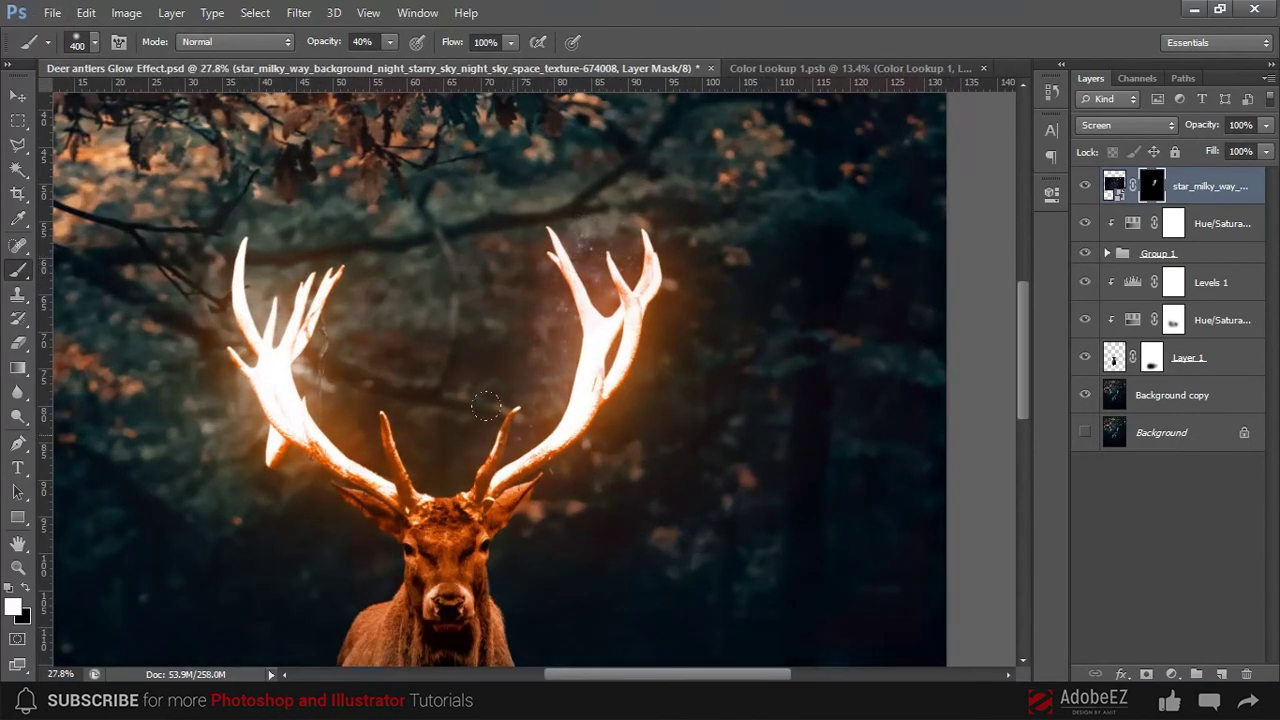
# Lower the brush opacity to 24% and paint faint stars around the antlers
pyautogui.click(389, 45)
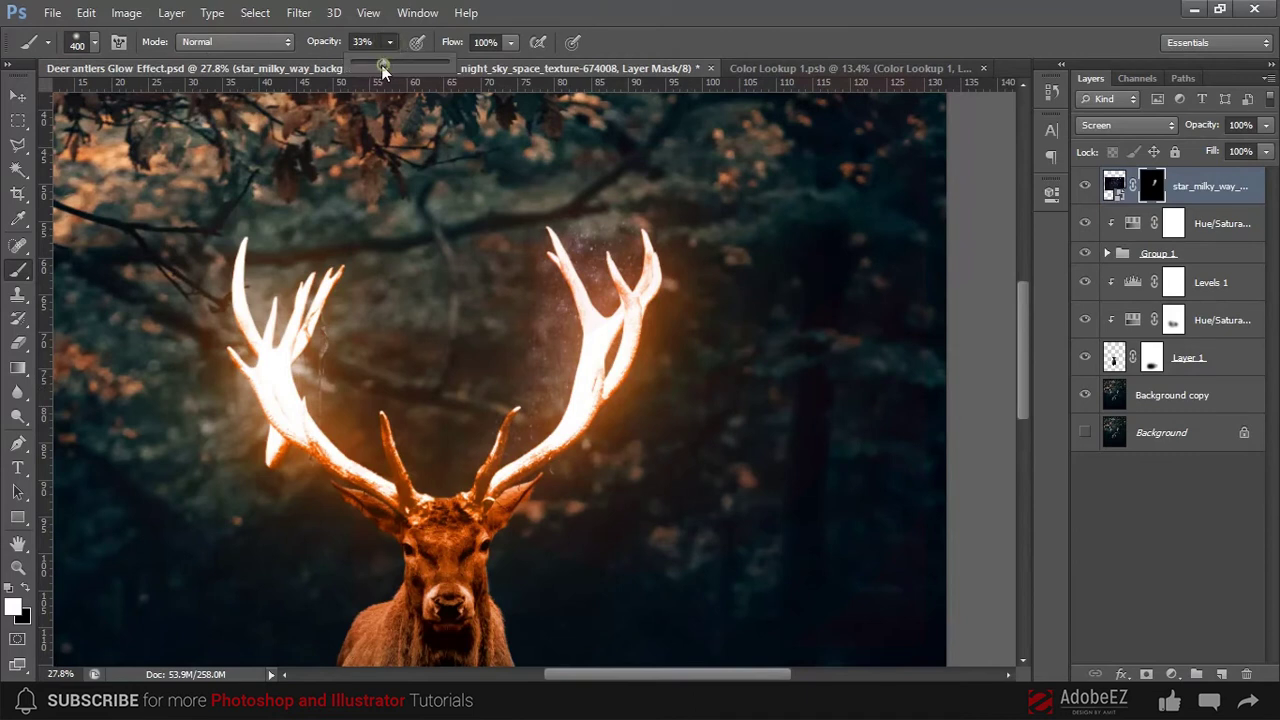
pyautogui.moveTo(382, 63); pyautogui.dragTo(374, 63)
pyautogui.click(578, 243)
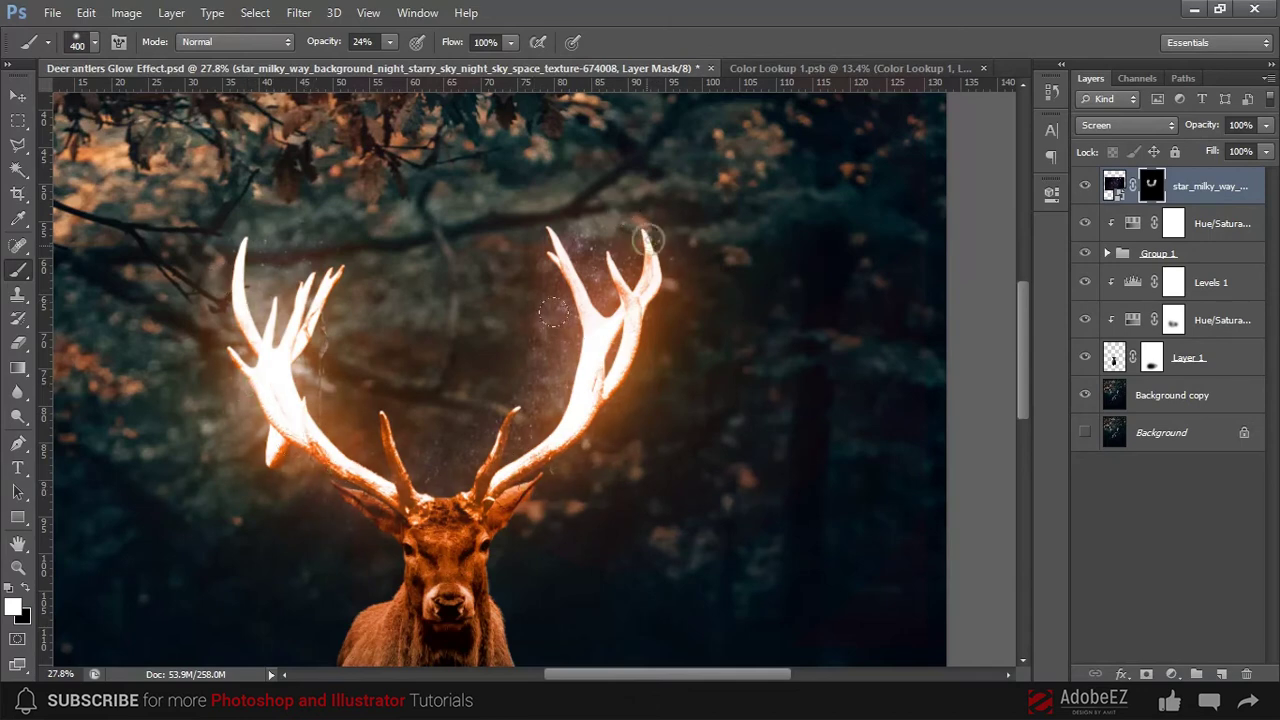
pyautogui.scroll(-1, 570, 240)
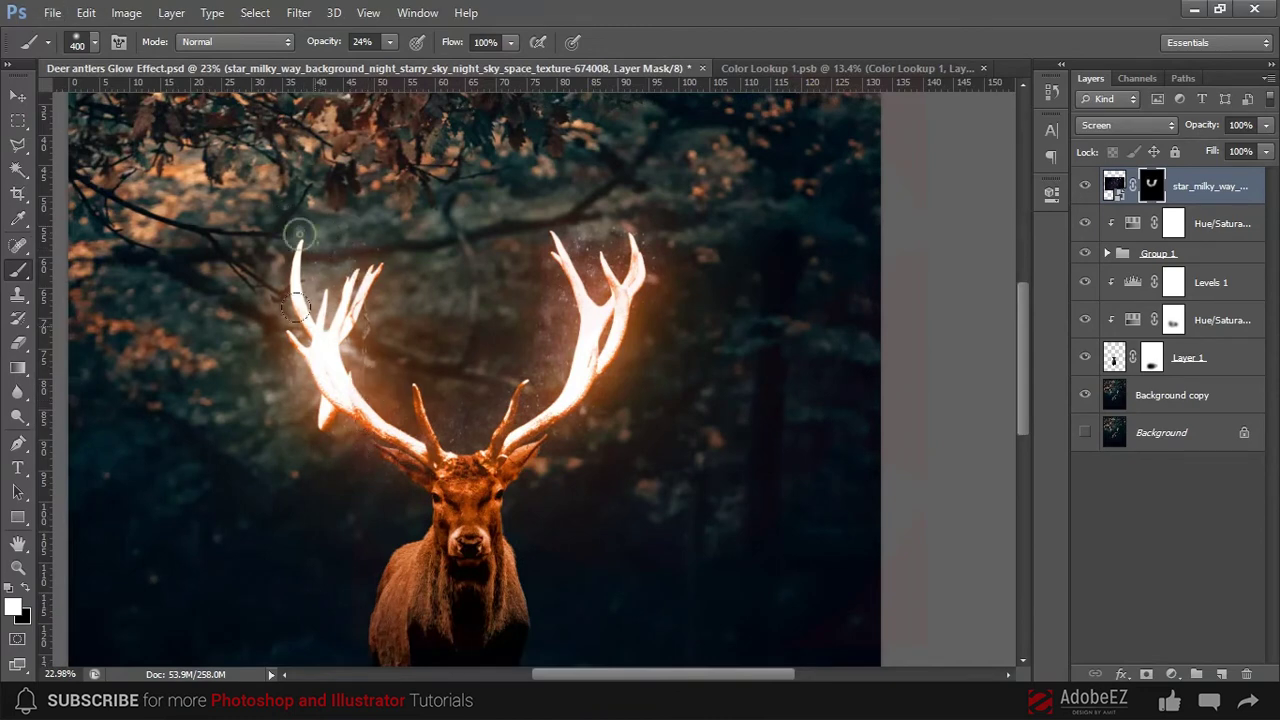
pyautogui.scroll(-1, 522, 384)
pyautogui.scroll(1, 509, 441)
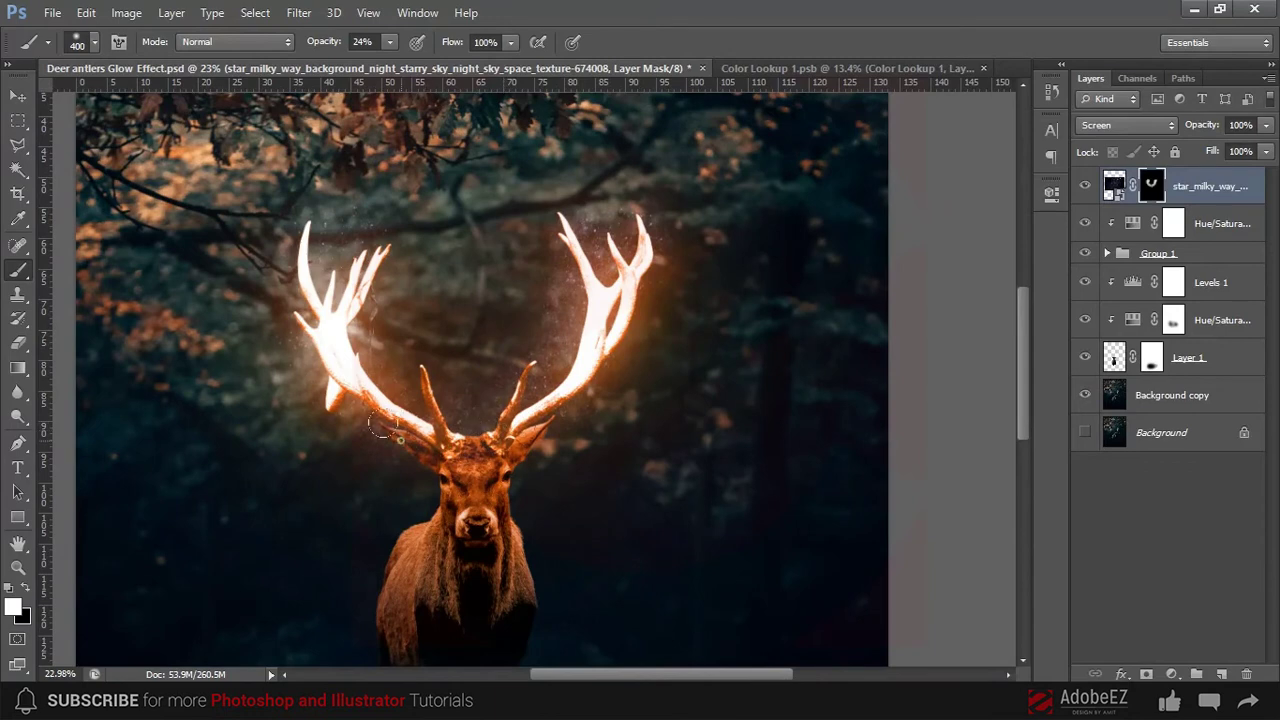
pyautogui.scroll(-2, 609, 393)
pyautogui.scroll(-3, 645, 366)
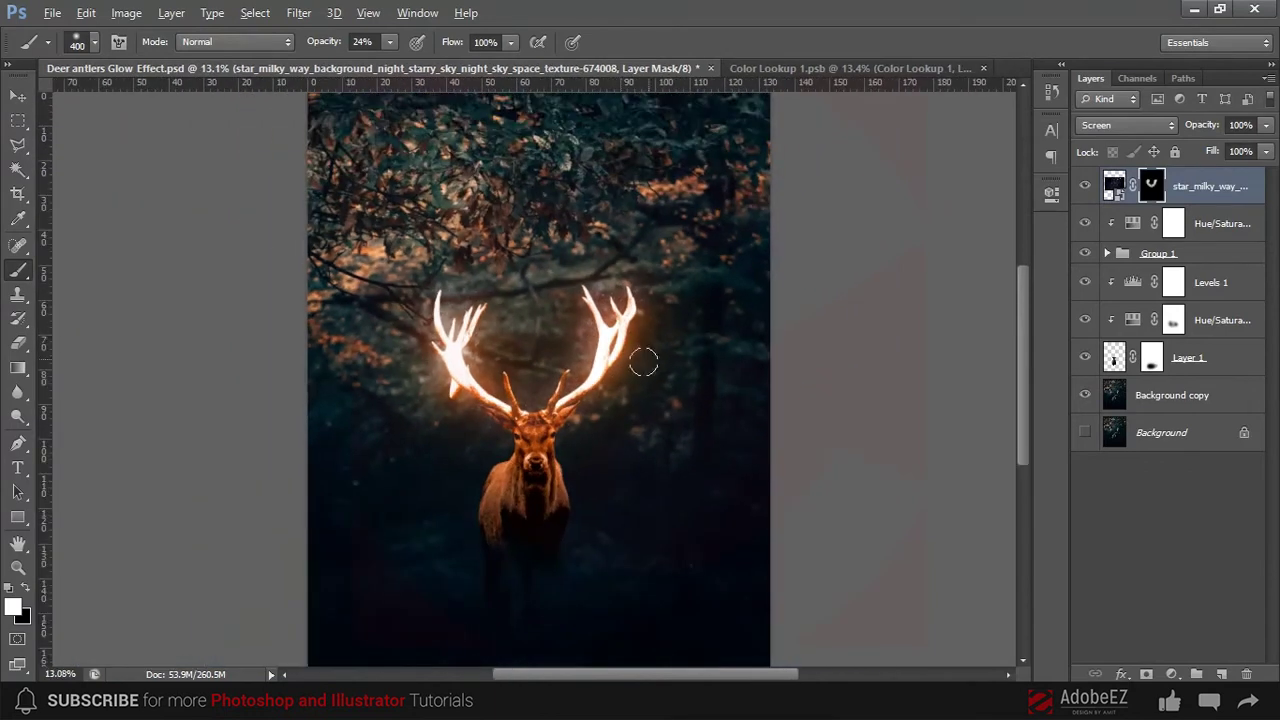
pyautogui.scroll(3, 670, 352)
pyautogui.scroll(2, 670, 352)
pyautogui.click(17, 95)
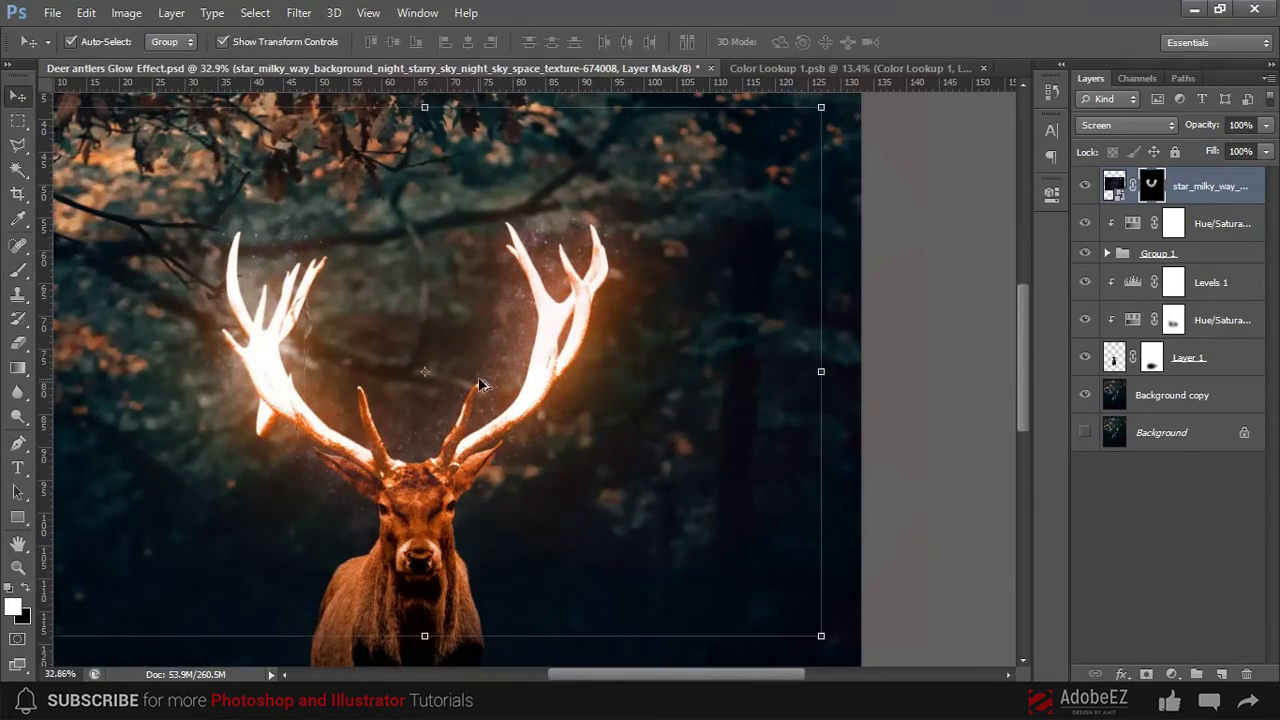
pyautogui.click(480, 477)
pyautogui.scroll(1, 555, 418)
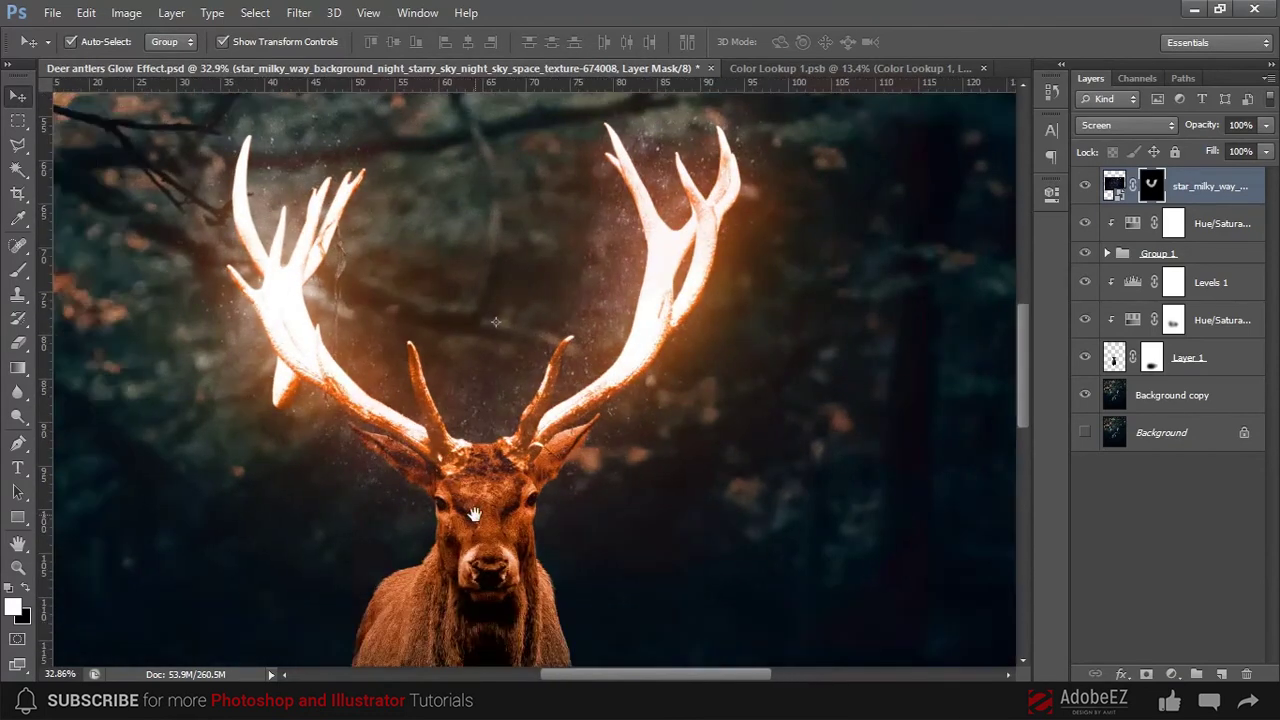
pyautogui.moveTo(555, 418); pyautogui.dragTo(572, 420)
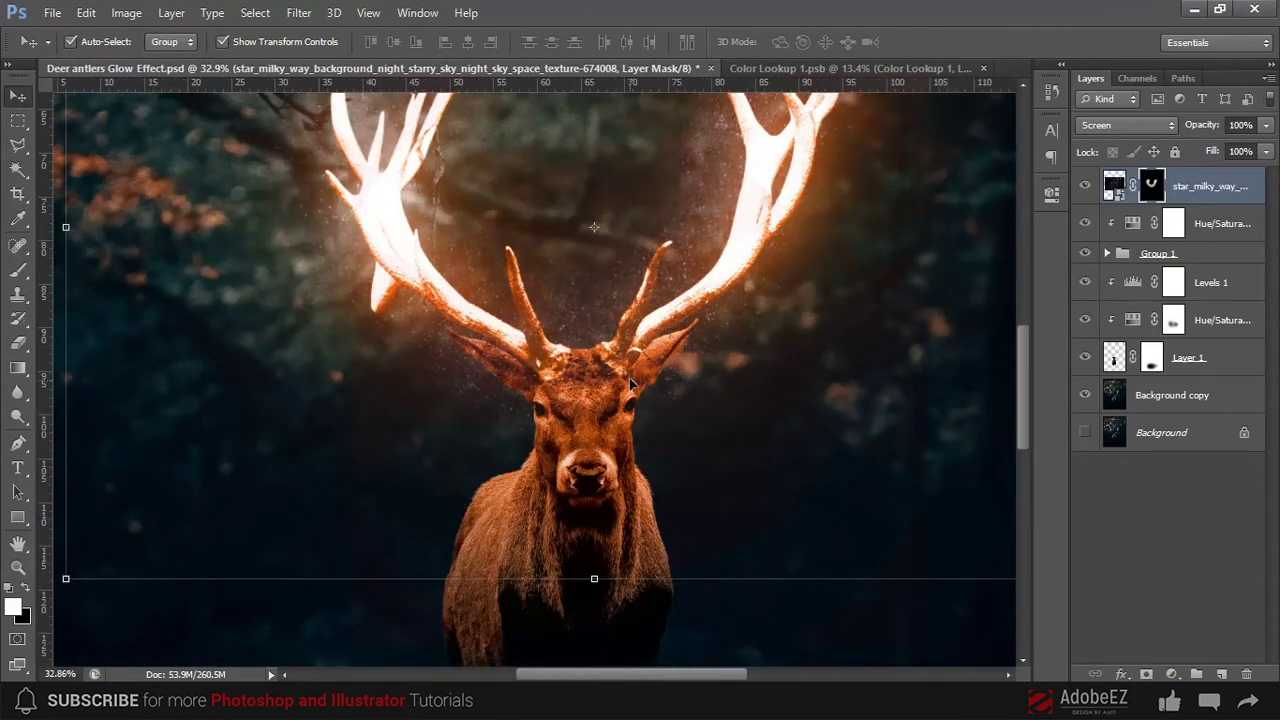
pyautogui.scroll(1, 632, 375)
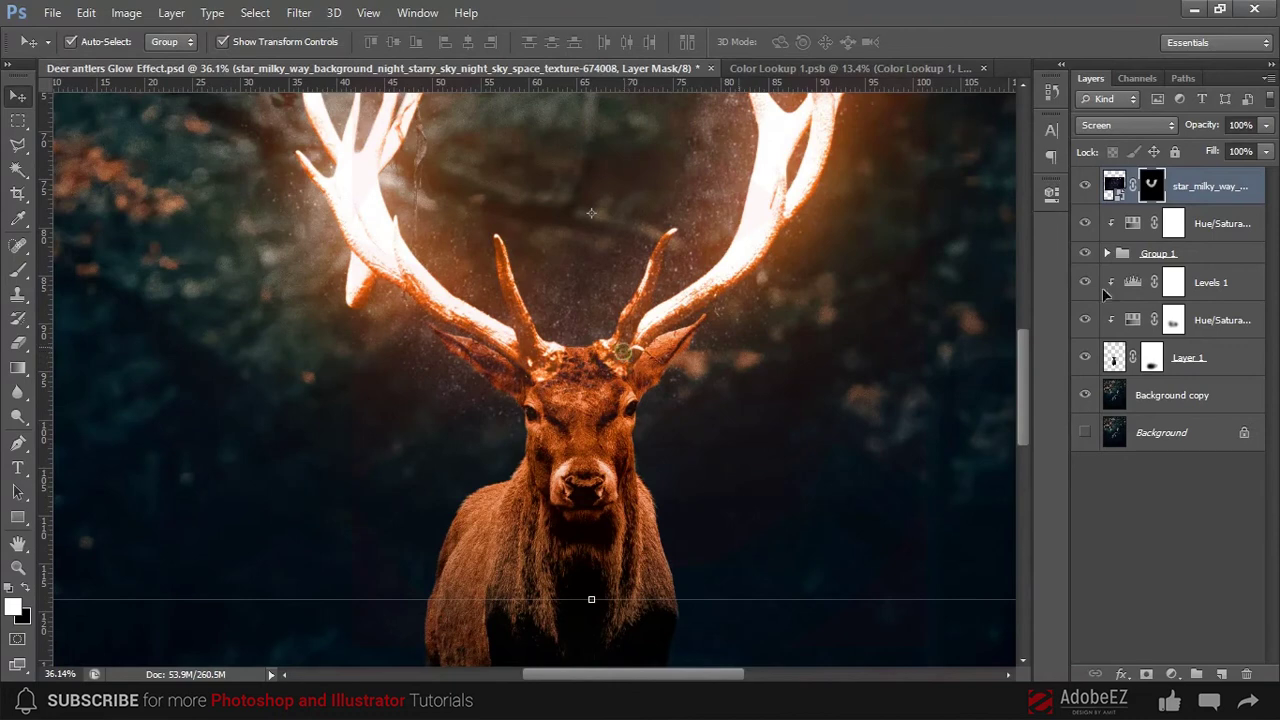
pyautogui.keyDown('alt'); pyautogui.click(1084, 254); pyautogui.keyUp('alt')
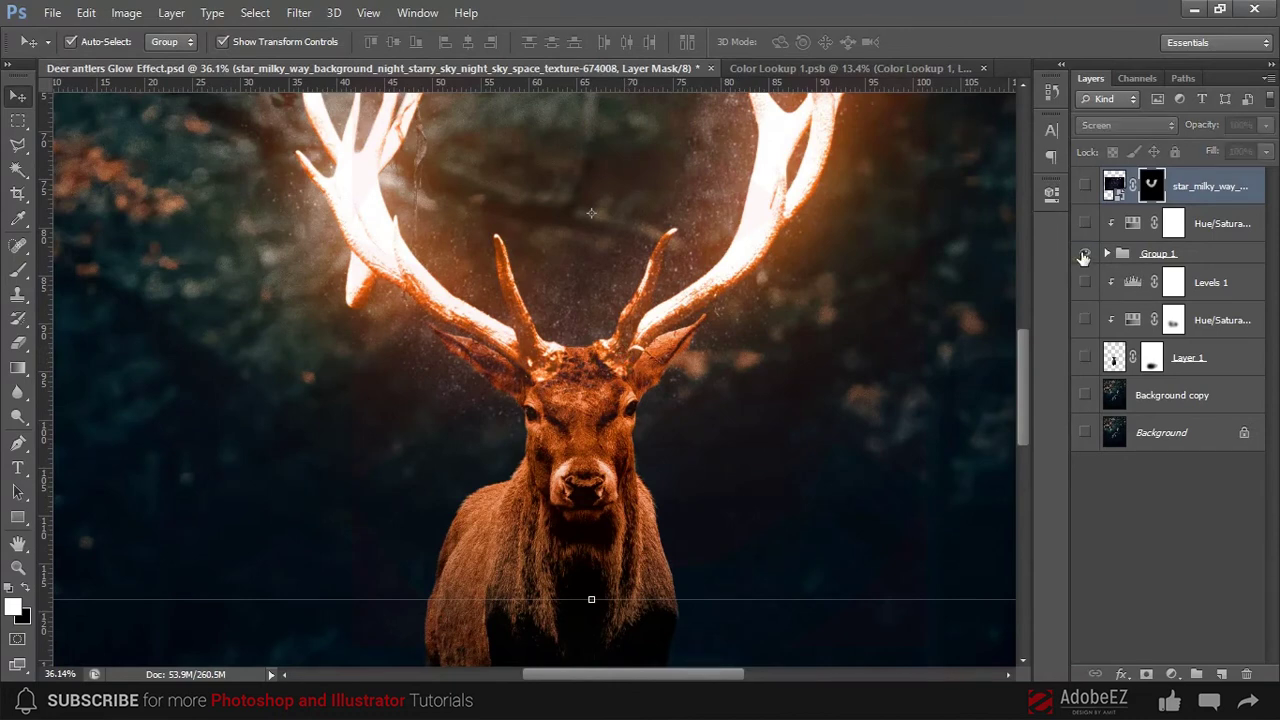
pyautogui.keyDown('alt'); pyautogui.click(1083, 256); pyautogui.keyUp('alt')
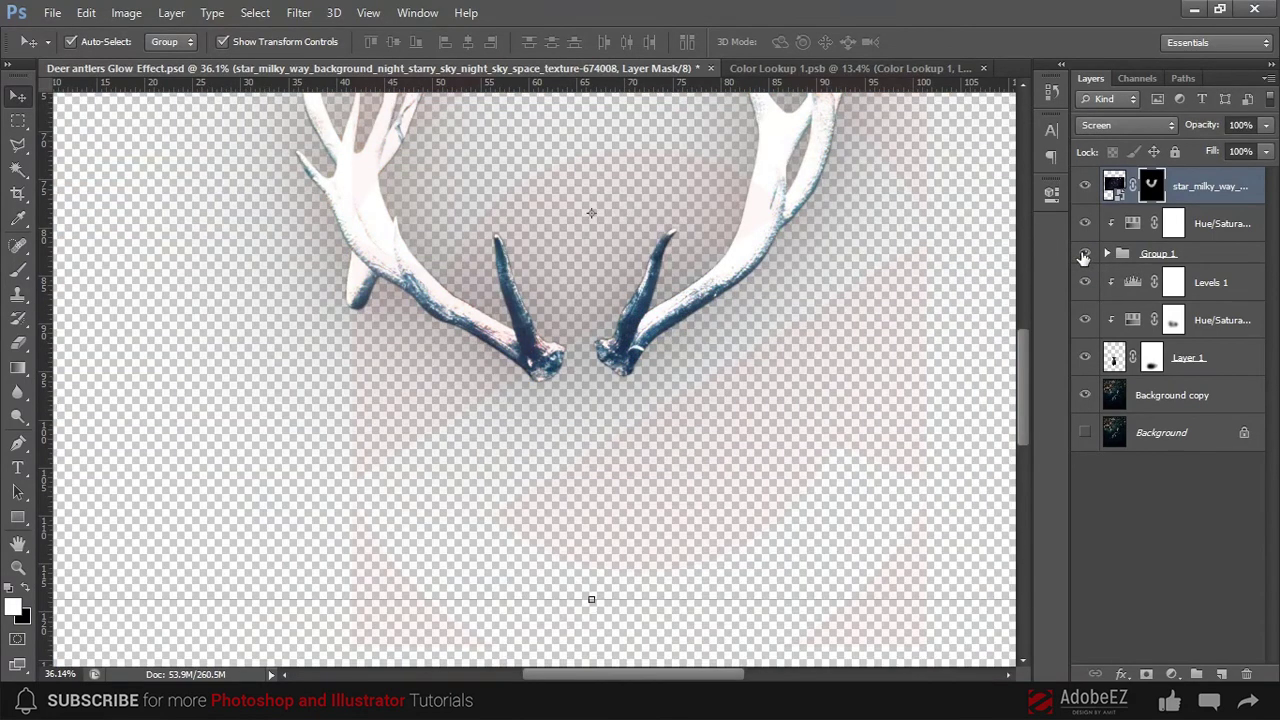
pyautogui.click(1084, 254)
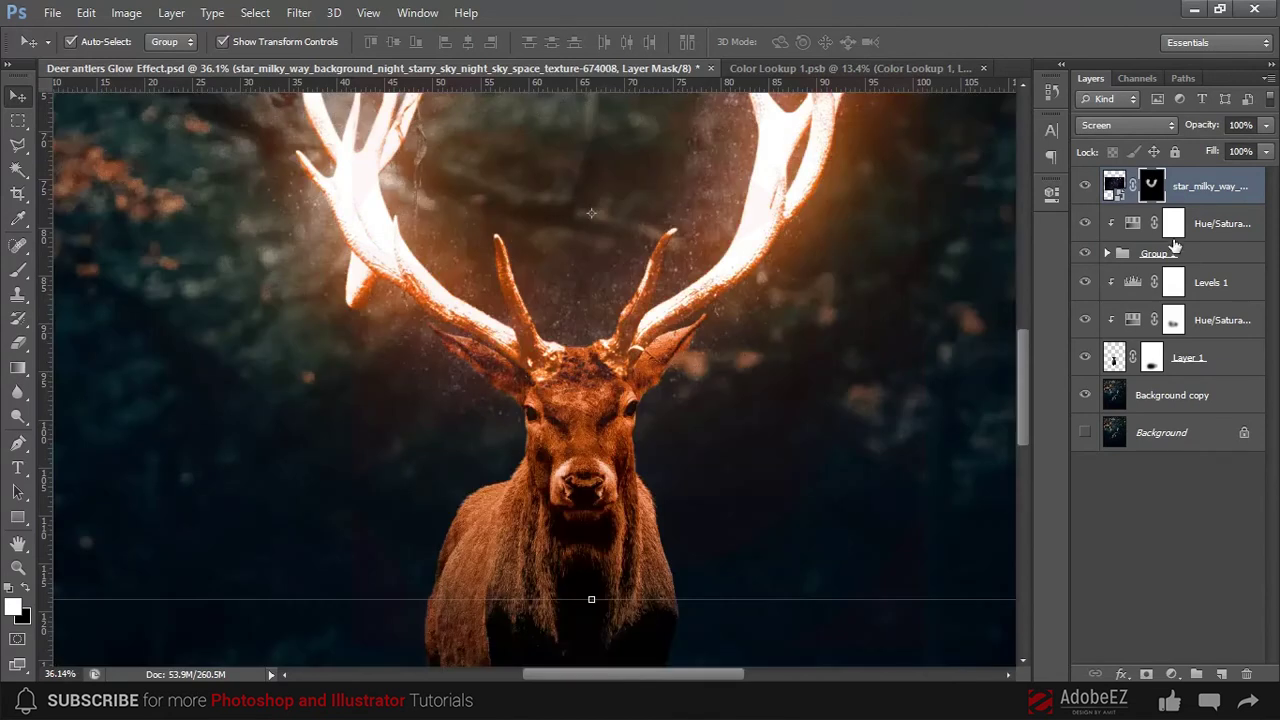
pyautogui.click(1193, 256)
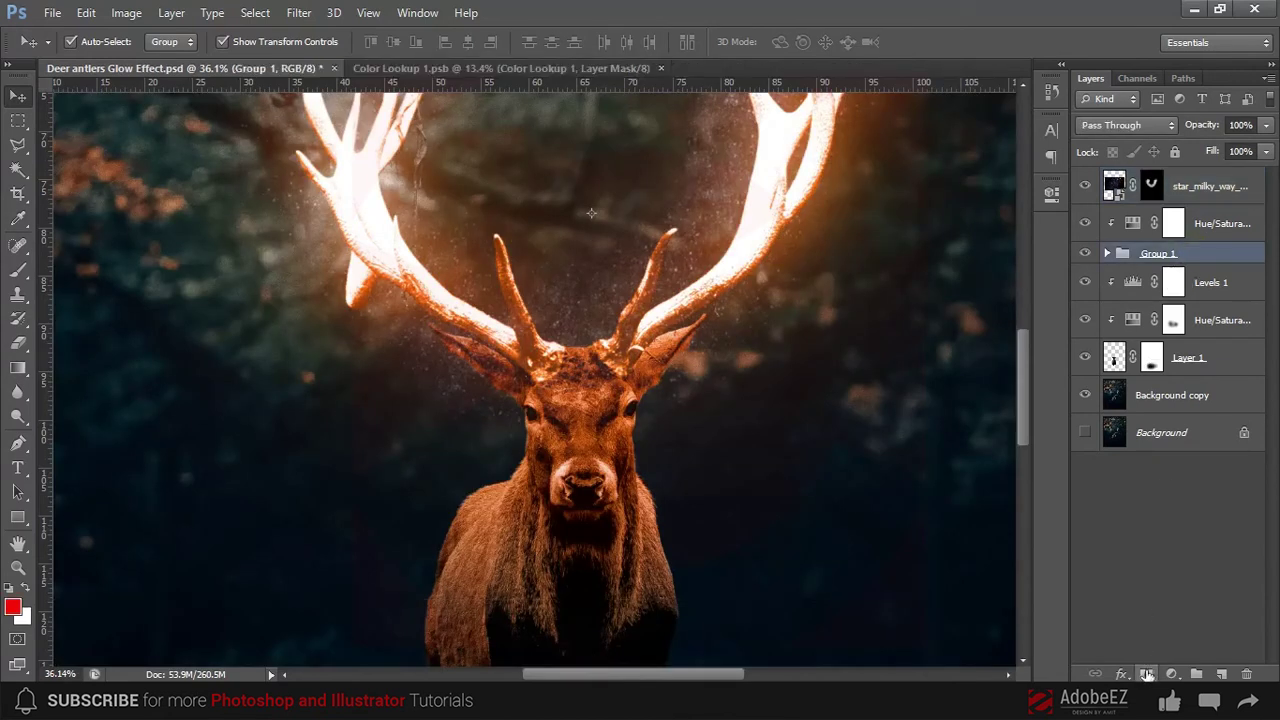
# Add a mask to Group 1 and erase the glow over the forehead and antler bases
pyautogui.click(1147, 674)
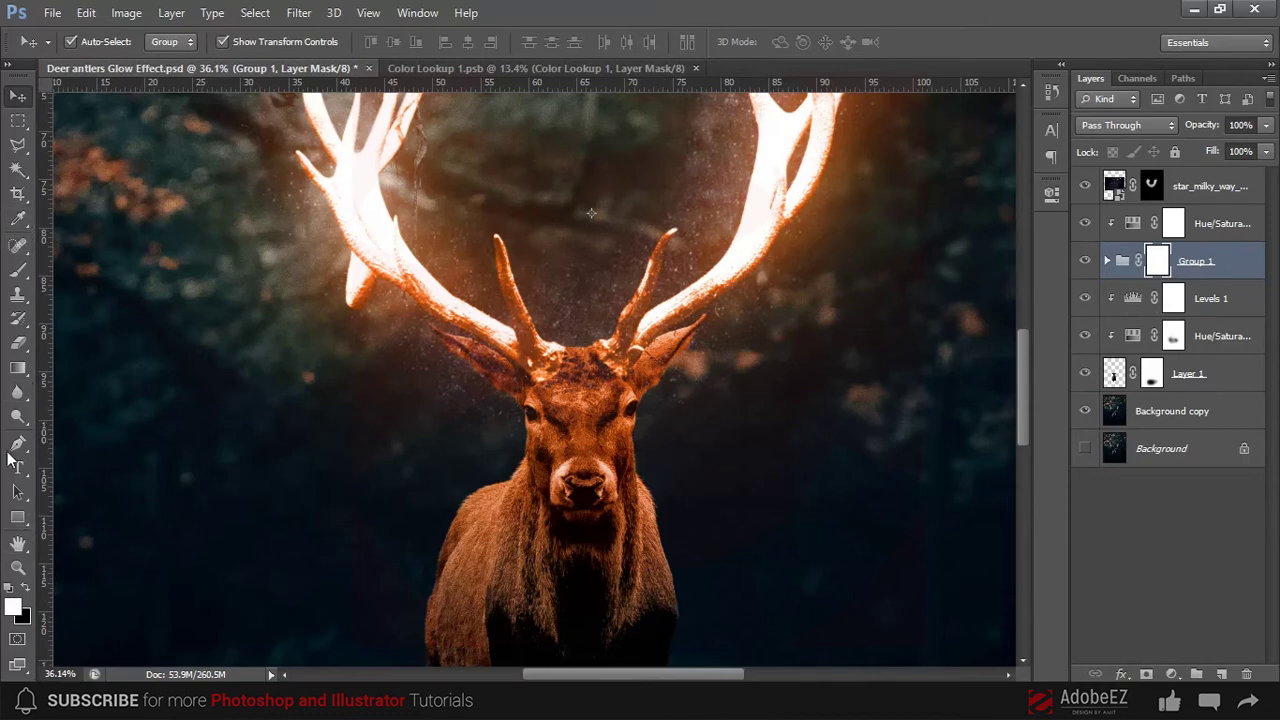
pyautogui.press('e')
pyautogui.scroll(2, 560, 370)
pyautogui.scroll(2, 560, 370)
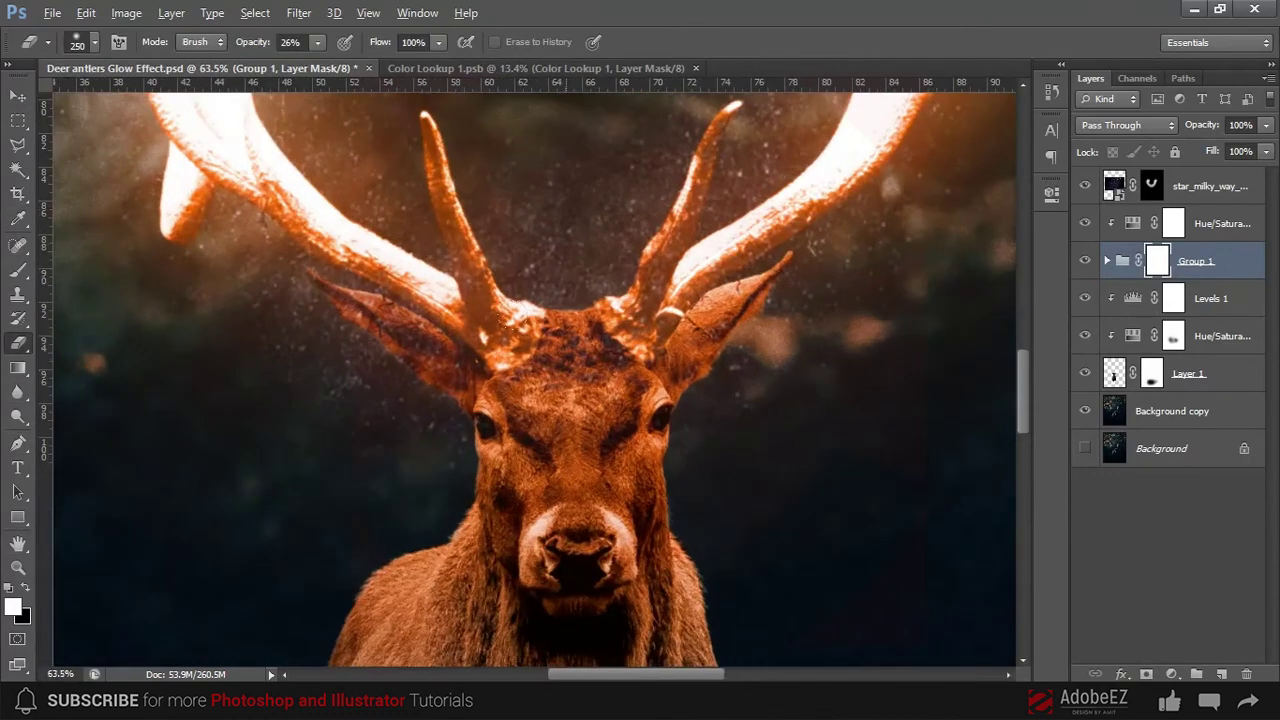
pyautogui.scroll(2, 490, 310)
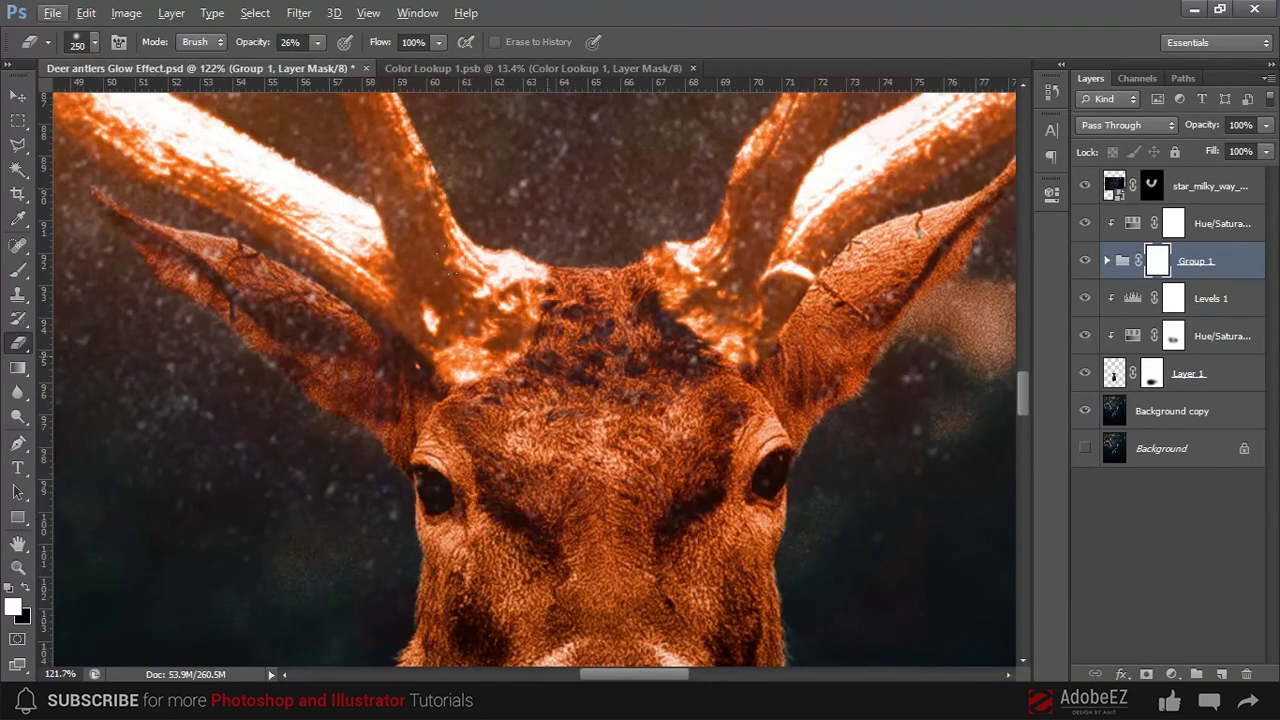
pyautogui.moveTo(526, 257); pyautogui.dragTo(522, 290)
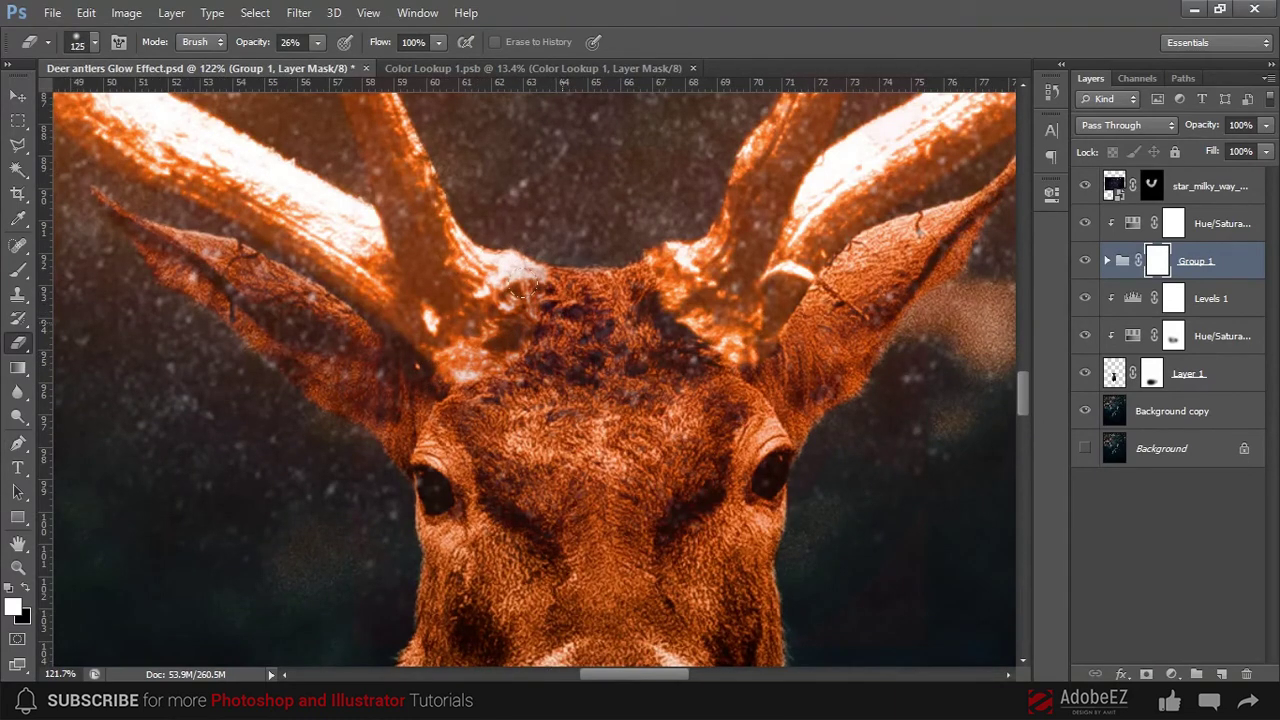
pyautogui.moveTo(501, 338)
pyautogui.mouseDown()
pyautogui.moveTo(577, 292)
pyautogui.moveTo(680, 300)
pyautogui.moveTo(651, 334)
pyautogui.moveTo(730, 350)
pyautogui.moveTo(562, 234)
pyautogui.moveTo(484, 396)
pyautogui.mouseUp()
# Brush the orange glow back onto the top of the deer's head in Group 1's mask
pyautogui.scroll(-3, 550, 392)
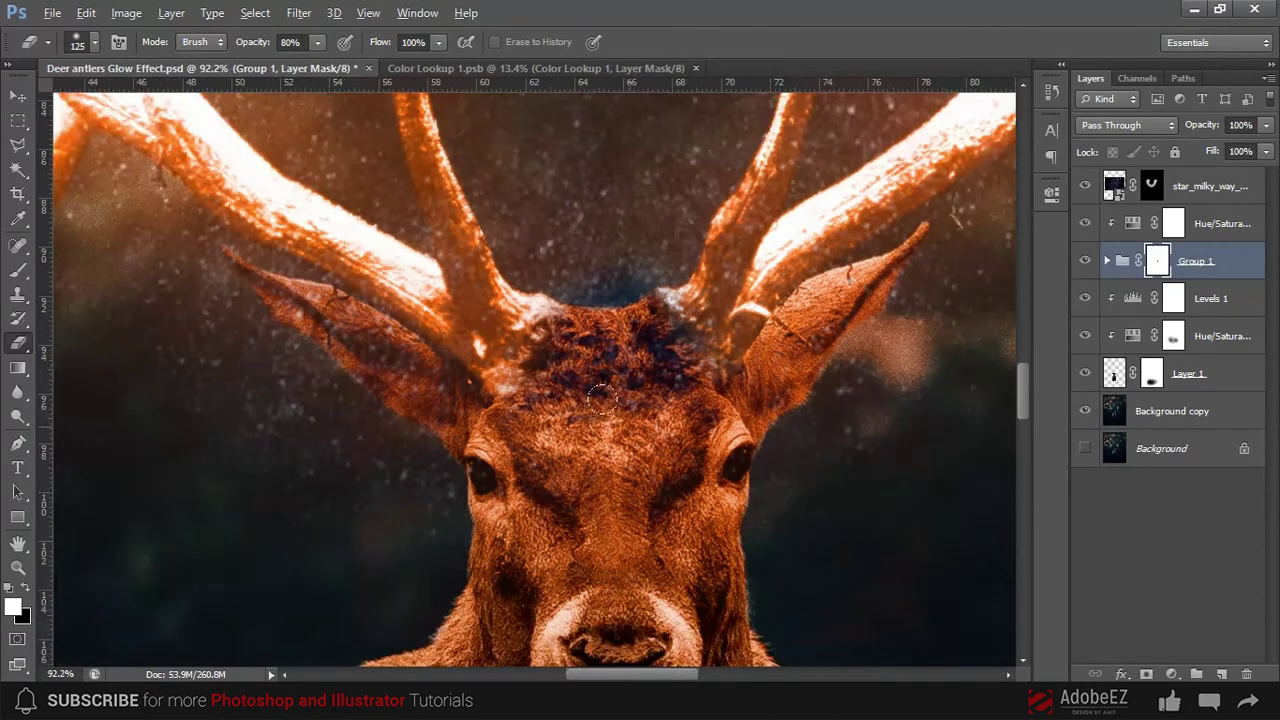
pyautogui.scroll(-2, 550, 392)
pyautogui.scroll(-2, 420, 466)
pyautogui.scroll(-1, 530, 420)
pyautogui.scroll(-2, 530, 420)
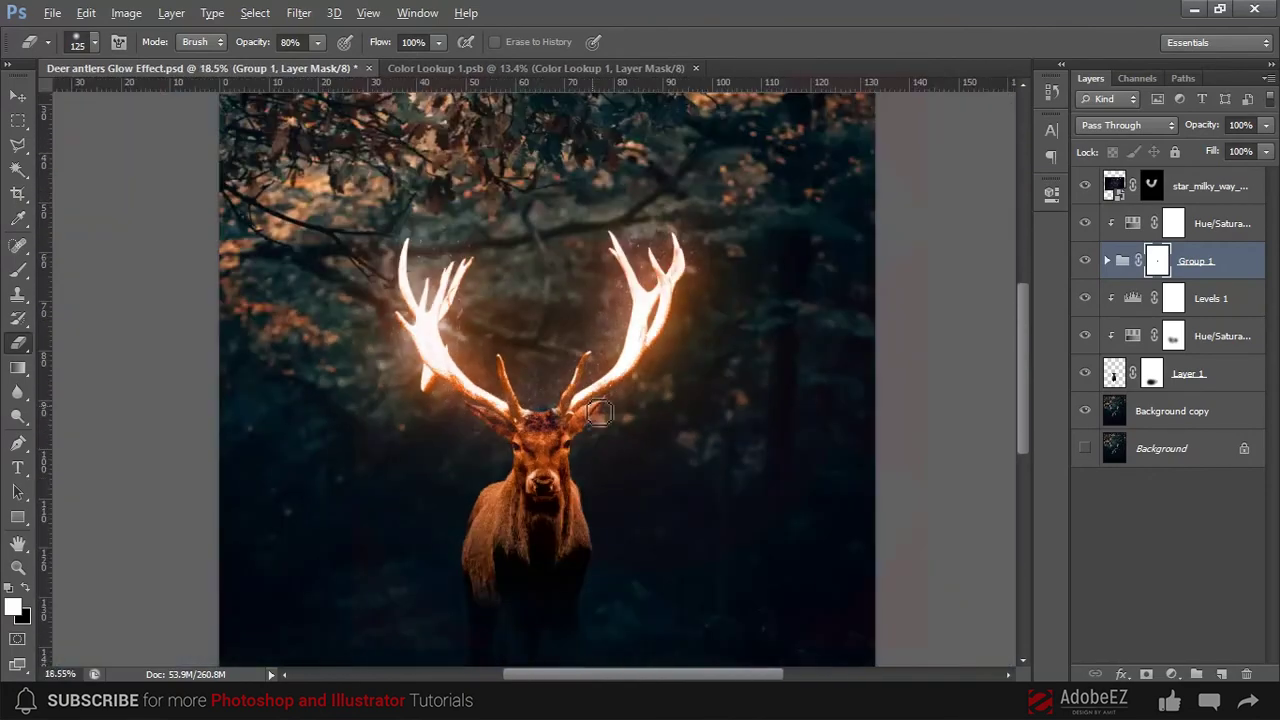
pyautogui.scroll(1, 600, 414)
pyautogui.scroll(1, 600, 414)
pyautogui.press('b')
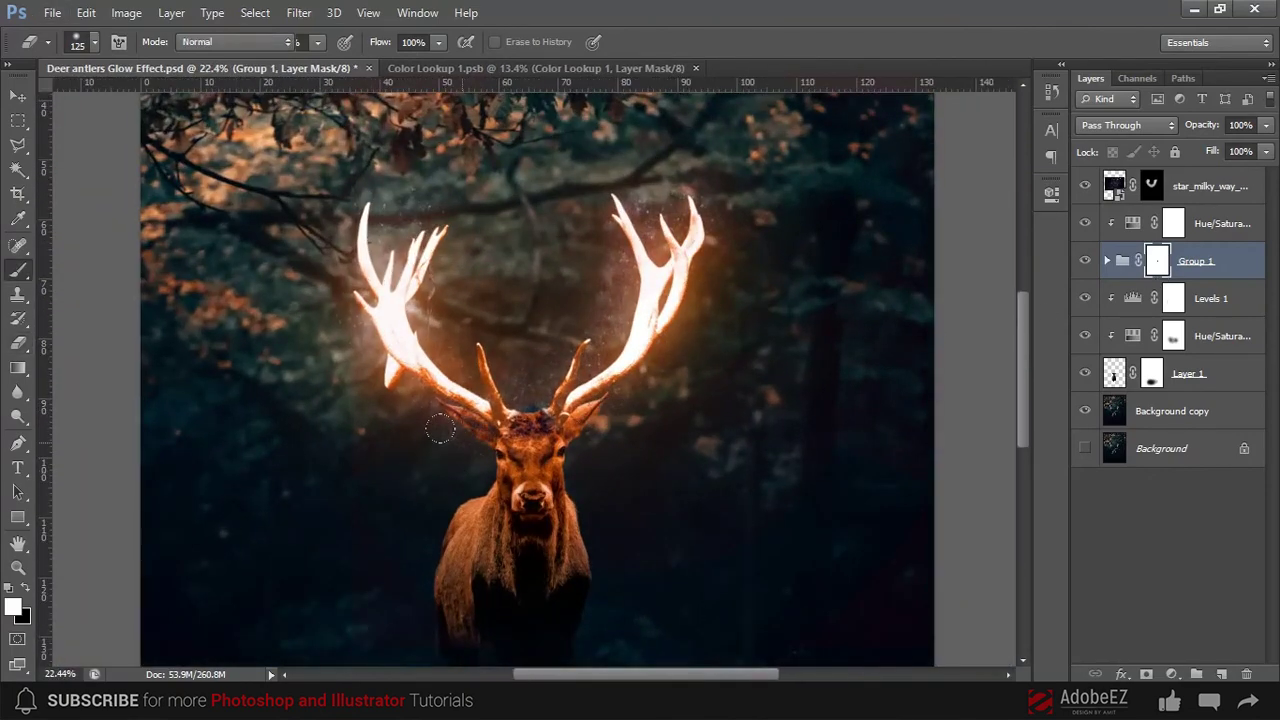
pyautogui.scroll(2, 540, 415)
pyautogui.scroll(3, 545, 415)
pyautogui.scroll(2, 557, 418)
pyautogui.scroll(1, 557, 418)
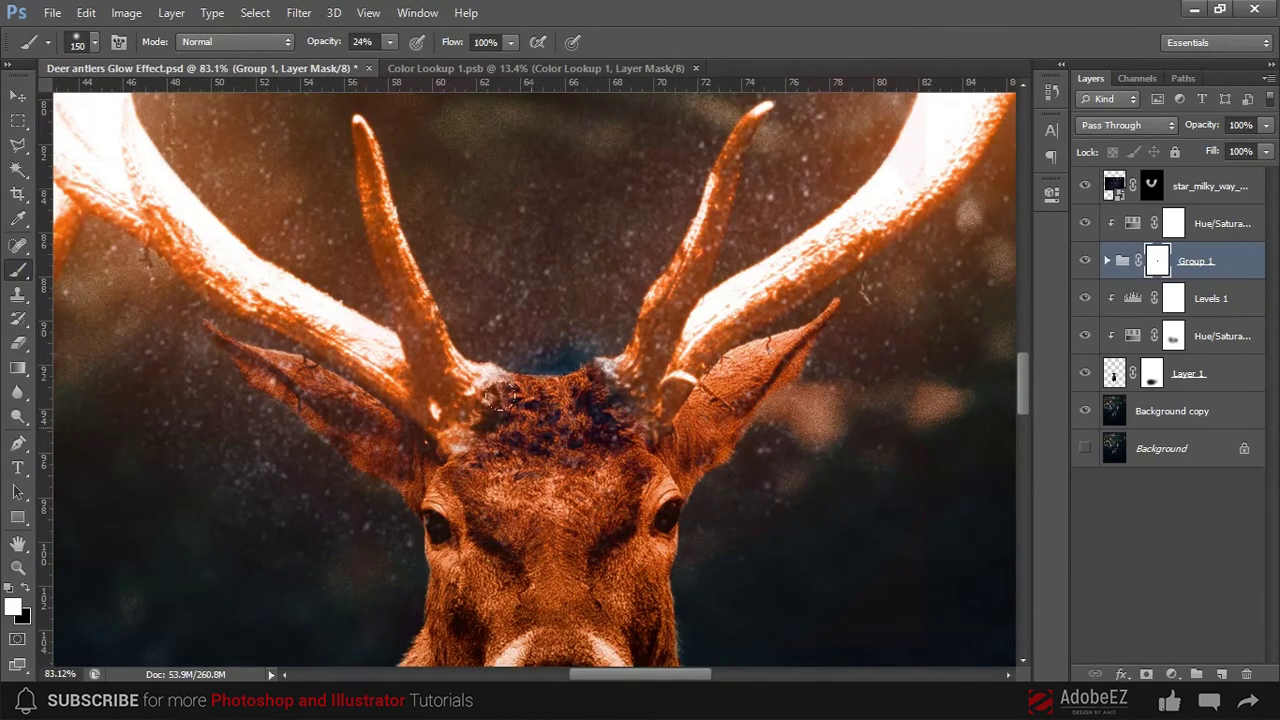
pyautogui.moveTo(547, 350); pyautogui.dragTo(526, 367)
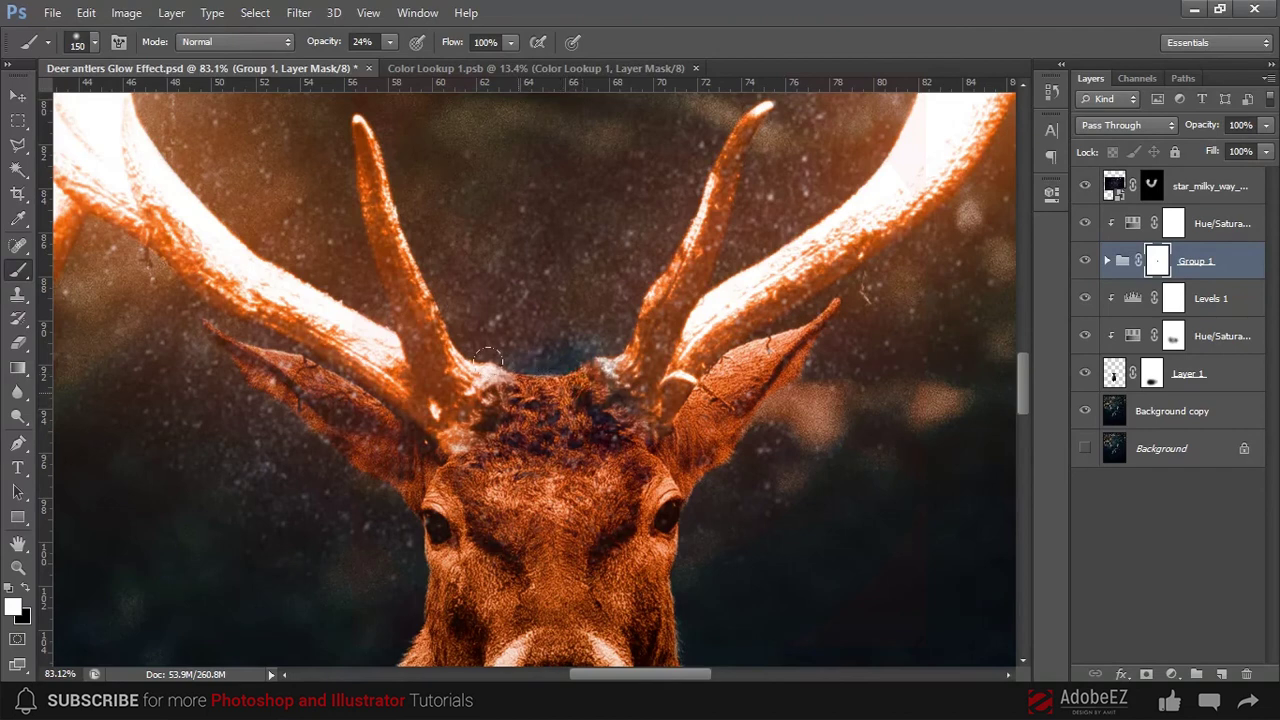
pyautogui.scroll(-1, 520, 413)
pyautogui.scroll(-5, 520, 413)
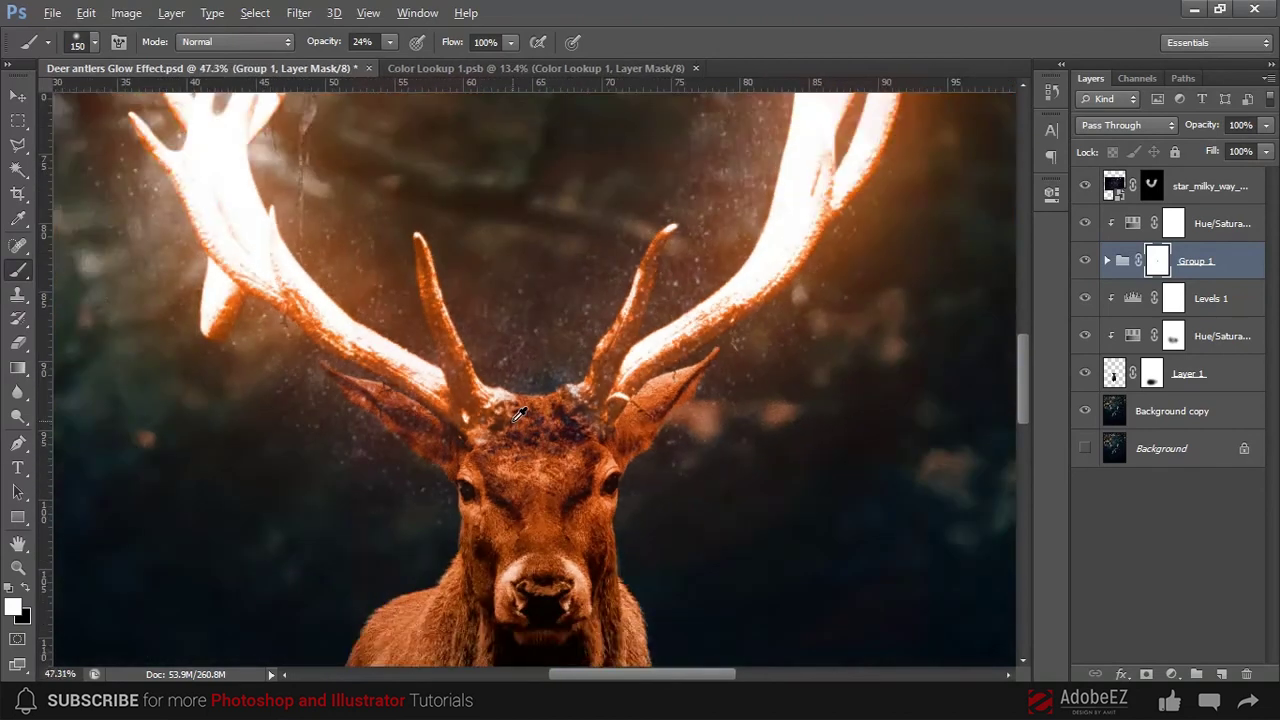
pyautogui.scroll(-5, 520, 413)
pyautogui.scroll(-3, 520, 413)
pyautogui.click(18, 95)
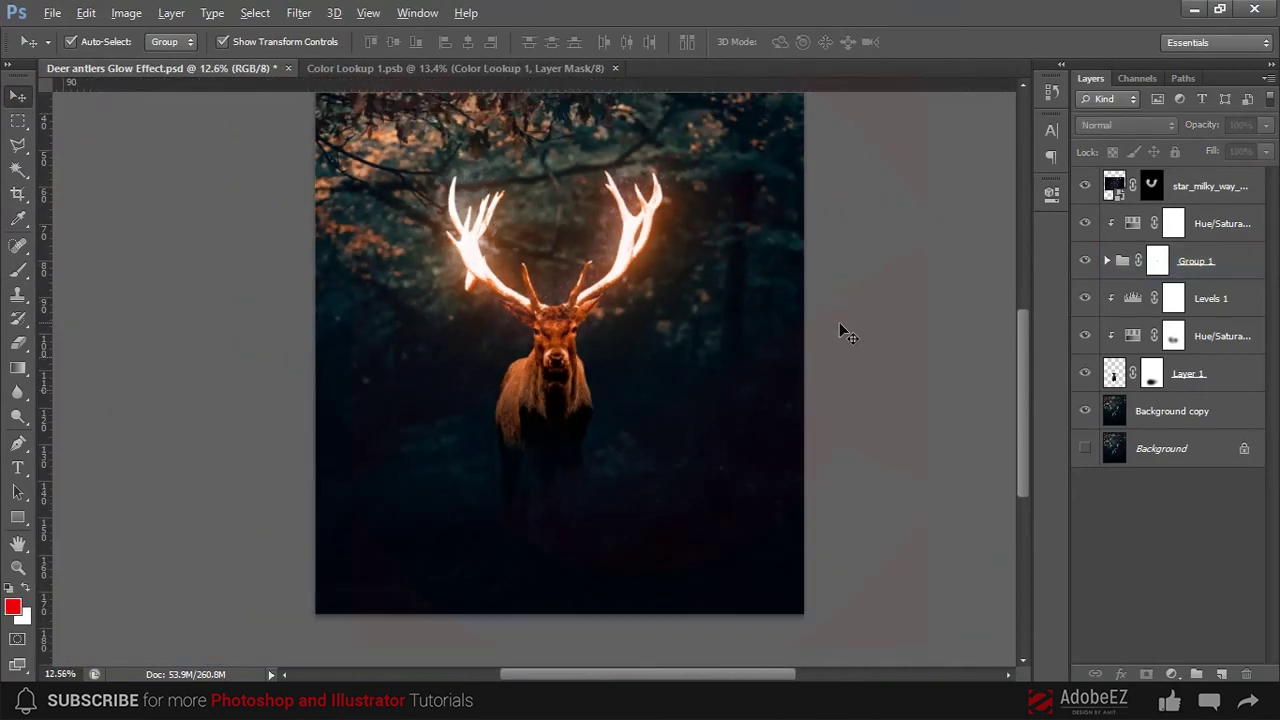
pyautogui.keyDown('alt'); pyautogui.click(1086, 411); pyautogui.keyUp('alt')
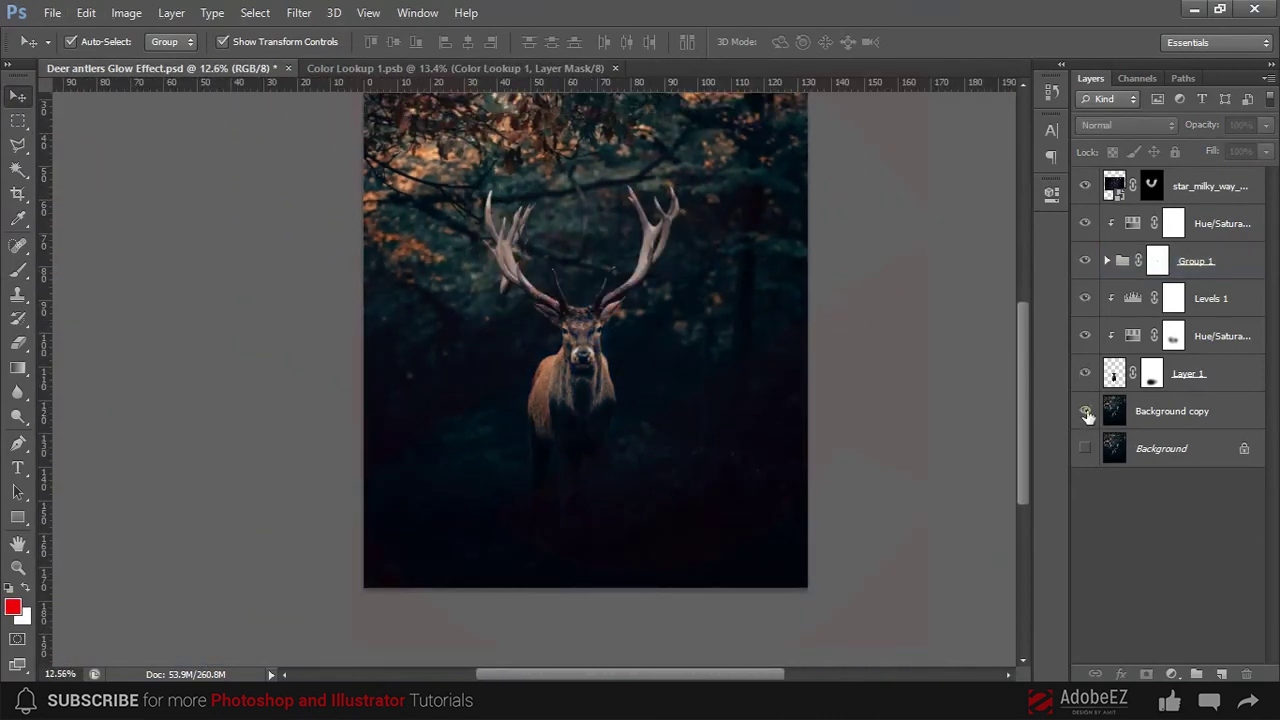
pyautogui.keyDown('alt'); pyautogui.click(1086, 411); pyautogui.keyUp('alt')
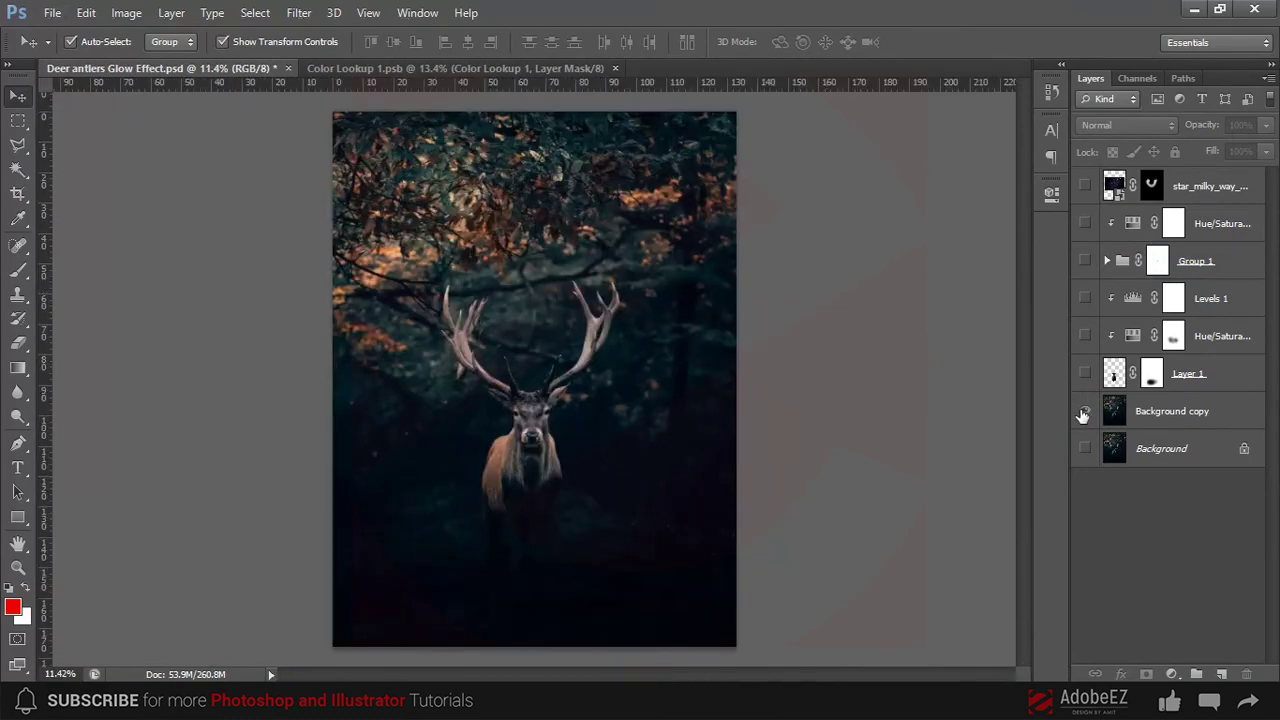
pyautogui.keyDown('alt'); pyautogui.click(1085, 411); pyautogui.keyUp('alt')
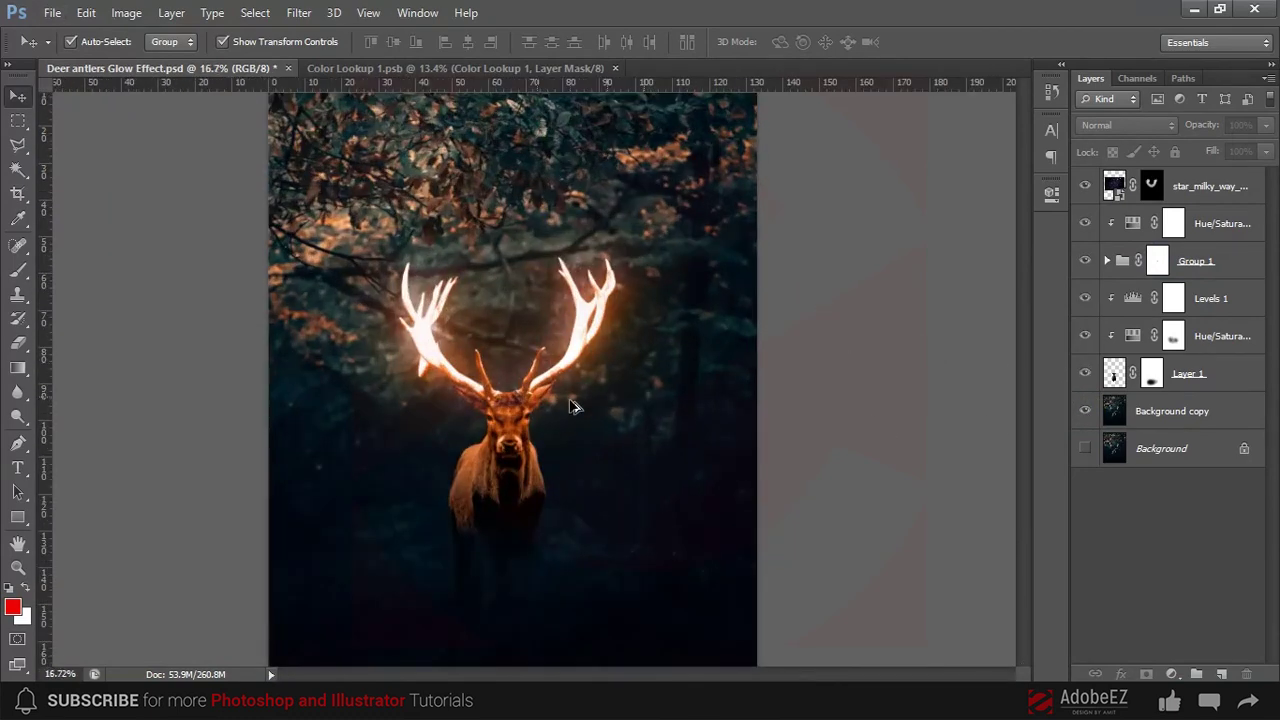
pyautogui.scroll(1, 573, 406)
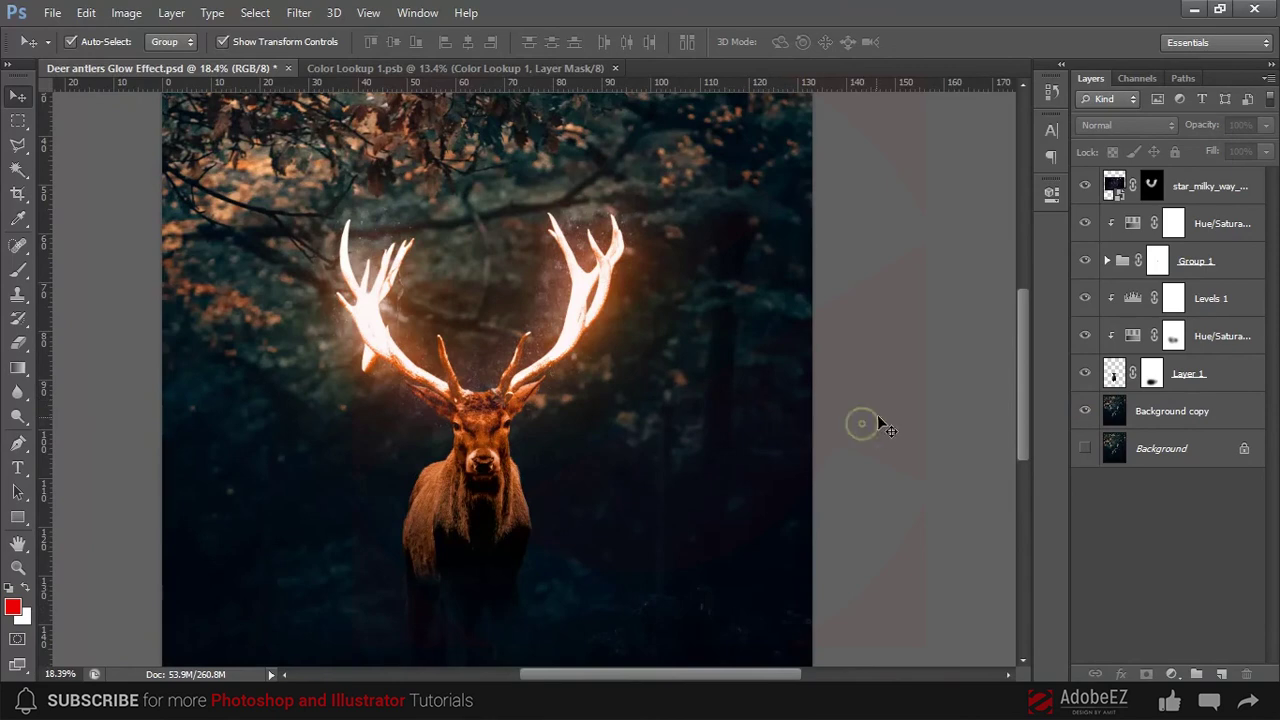